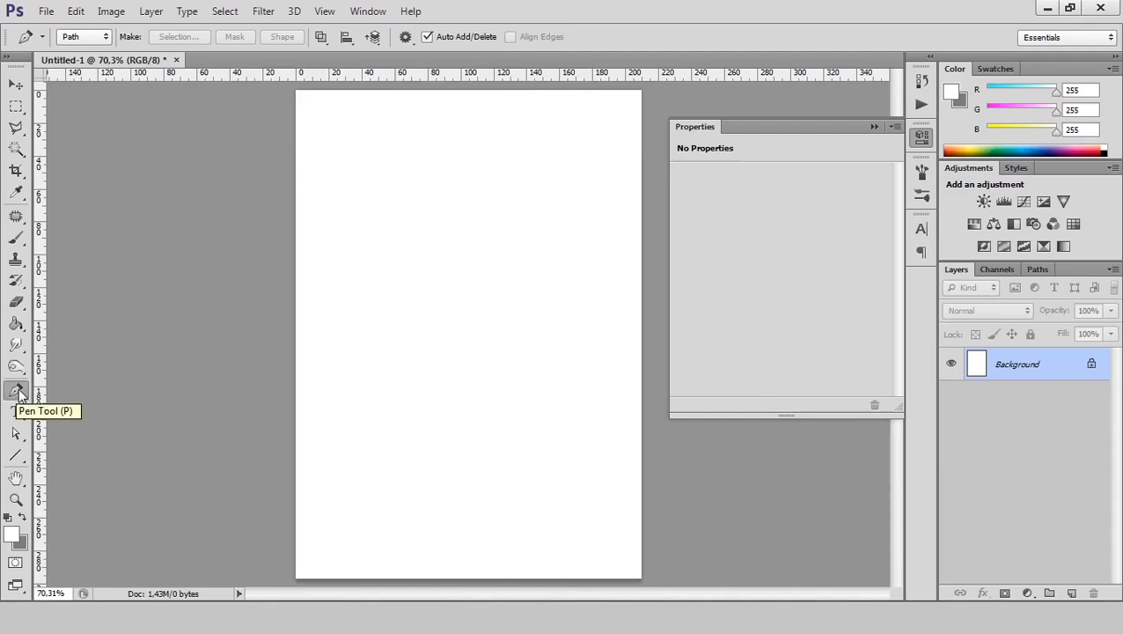
Draw a zigzag path with three peaks across the upper half of the page using straight Pen tool segments
left_click(369, 234)
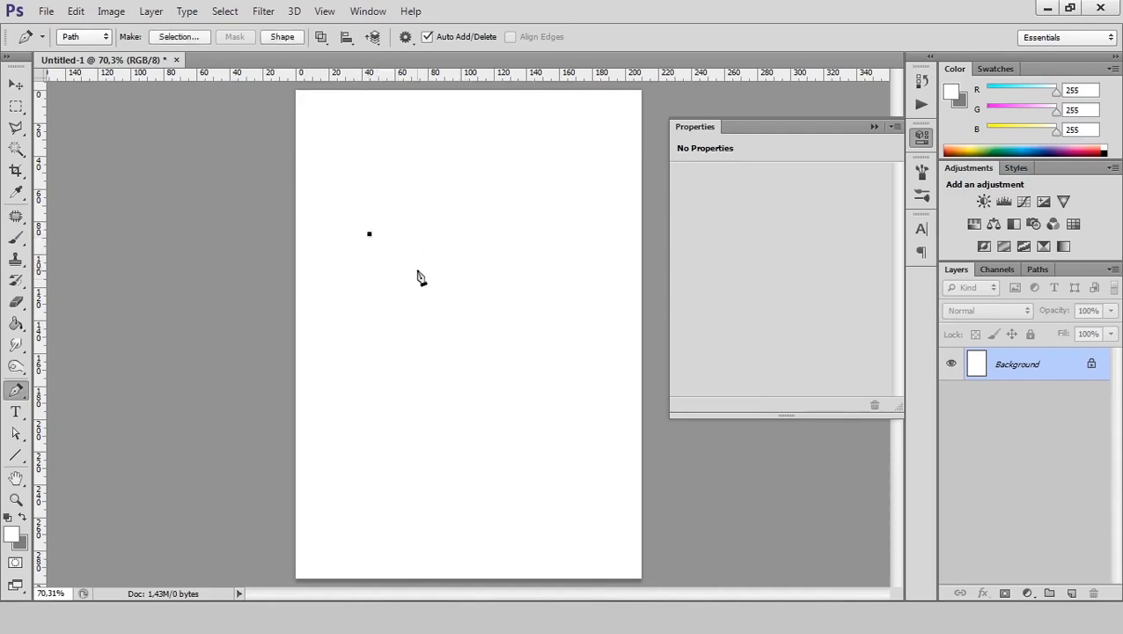
left_click(457, 228)
left_click(494, 276)
left_click(545, 228)
Continue the path below the zigzag with curved segments forming two rounded lobes and an arch between them
left_click(525, 359)
left_click_drag(524, 360, 486, 357)
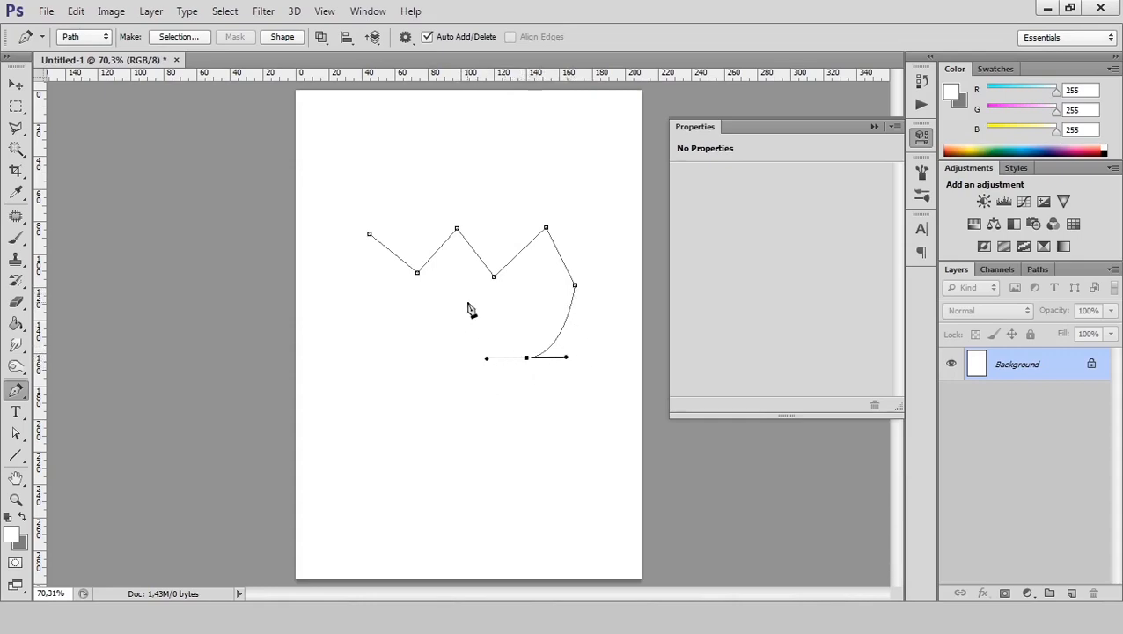
left_click_drag(460, 309, 429, 309)
left_click_drag(400, 356, 365, 357)
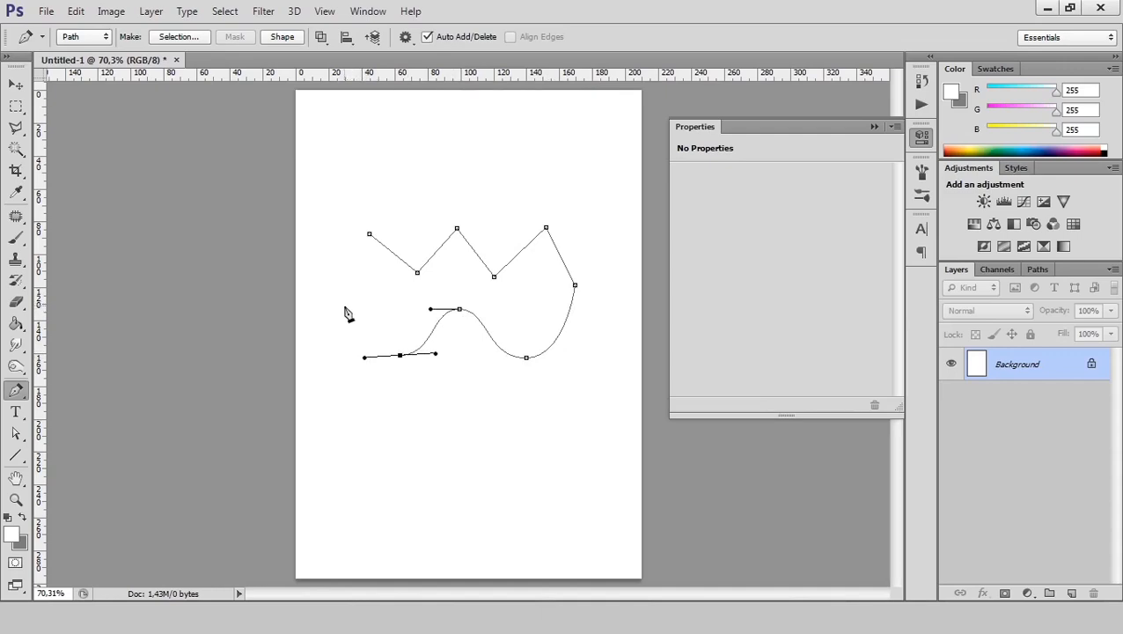
Add straight segments around the shape's left side and close the path at its first anchor
left_click(349, 296)
left_click(324, 277)
left_click(349, 252)
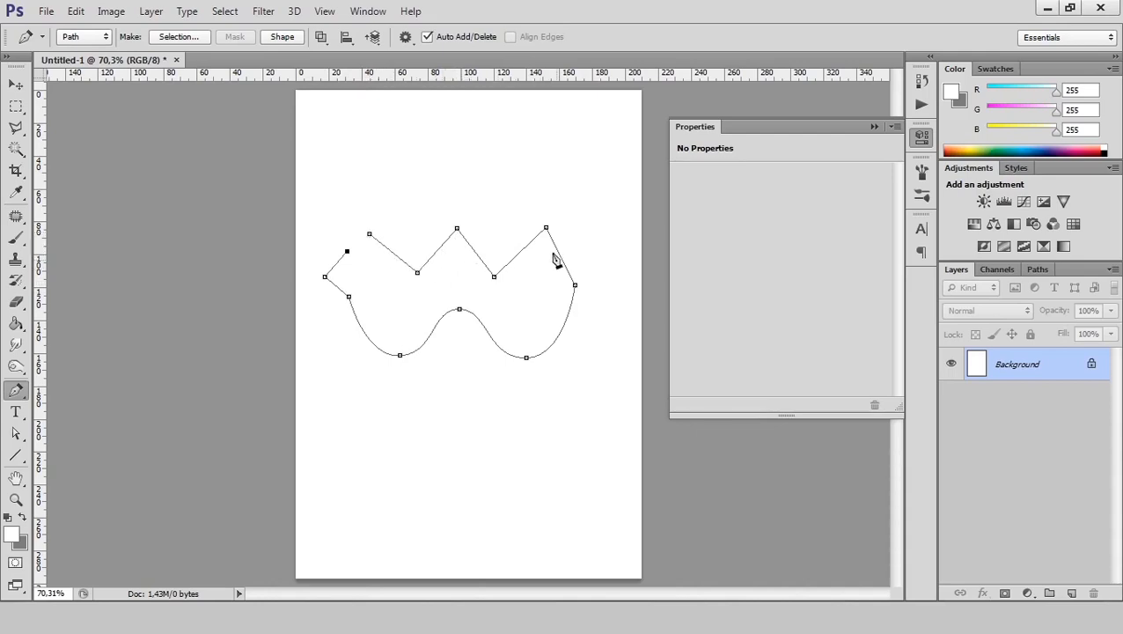
left_click(370, 236)
Nudge the zigzag's first peak and first valley, and shift its four rightmost anchors together slightly up and left
left_click(17, 434)
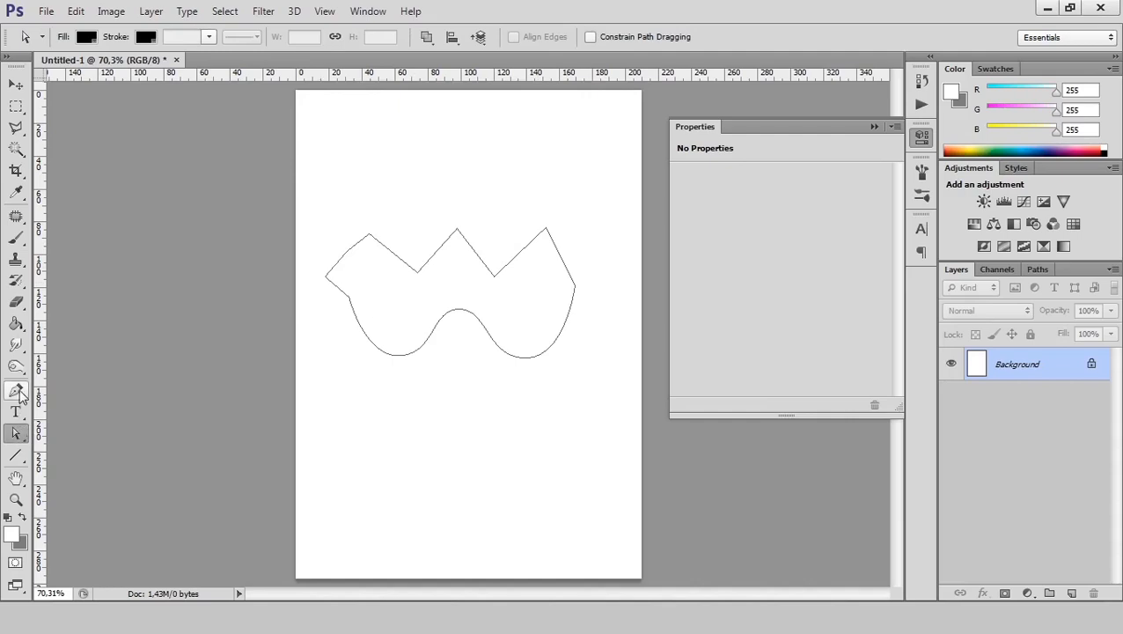
left_click(16, 392)
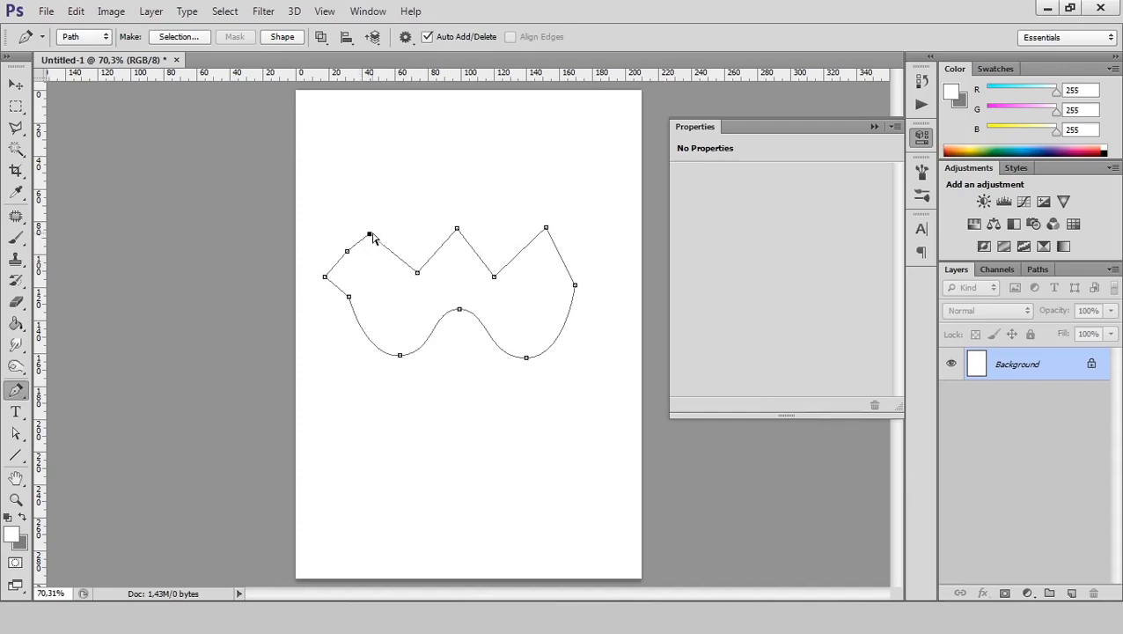
left_click_drag(372, 233, 373, 230)
left_click_drag(419, 279, 414, 281)
left_click_drag(577, 196, 445, 299)
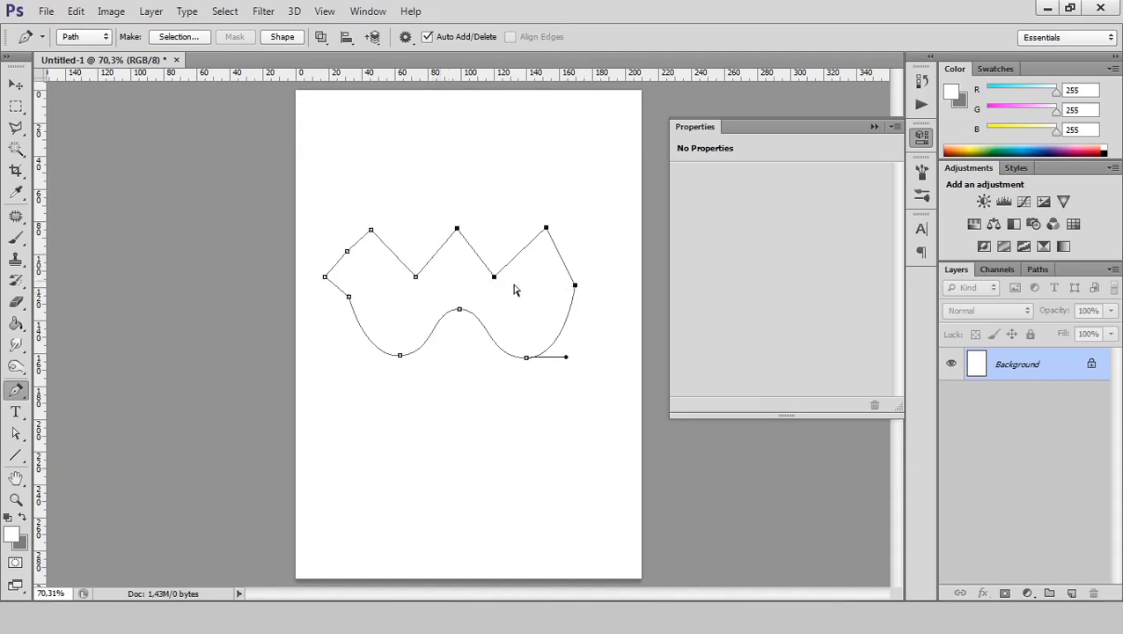
mouse_move(545, 230)
left_mouse_down()
mouse_move(562, 225)
mouse_move(541, 225)
left_mouse_up()
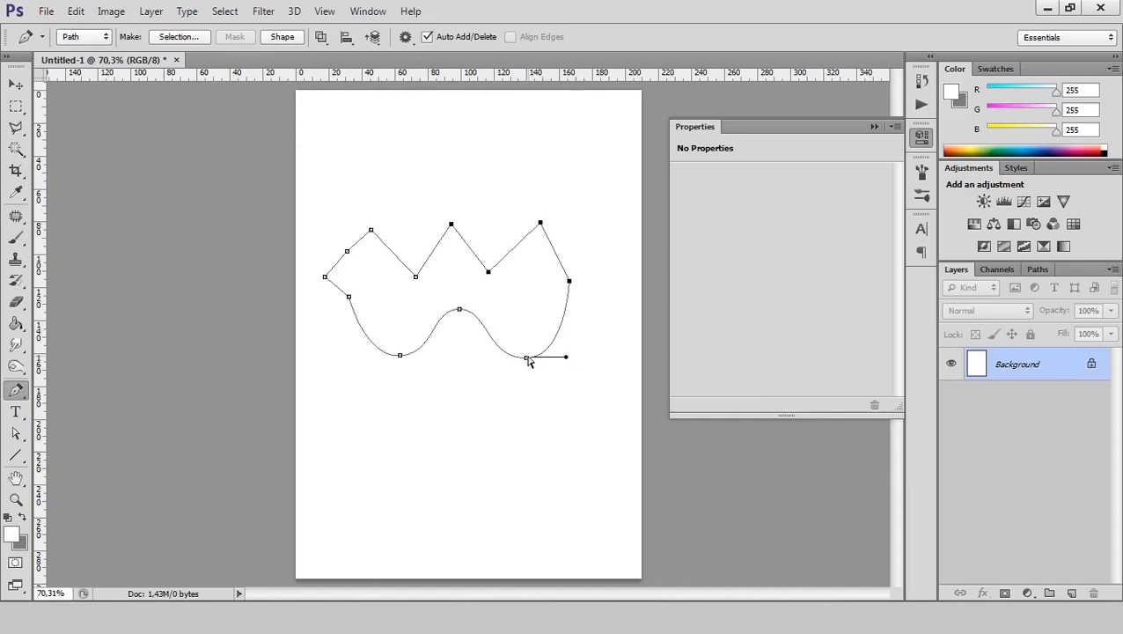
Adjust both direction handles of the right lobe's lowest anchor to reshape its curve
left_click(527, 359, "ctrl")
mouse_move(568, 362)
left_mouse_down()
mouse_move(570, 393)
mouse_move(568, 341)
mouse_move(556, 379)
mouse_move(539, 365)
mouse_move(582, 361)
mouse_move(572, 398)
mouse_move(574, 358)
left_mouse_up()
left_click_drag(492, 360, 558, 357)
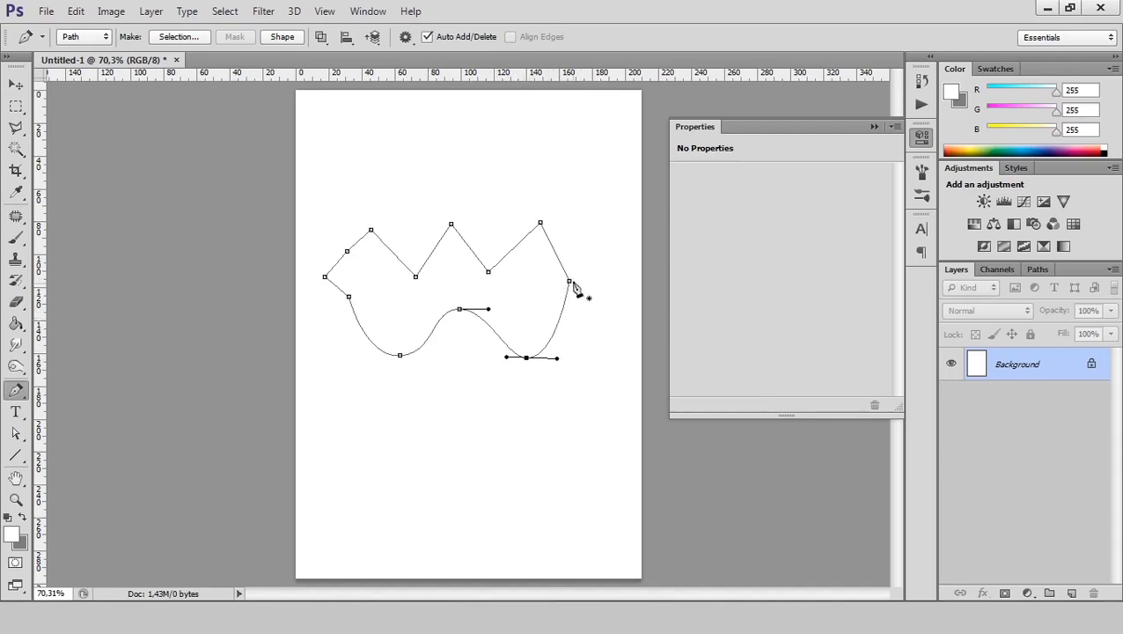
Add an anchor point on the curve at the shape's right side and pull it outward
left_click(557, 326)
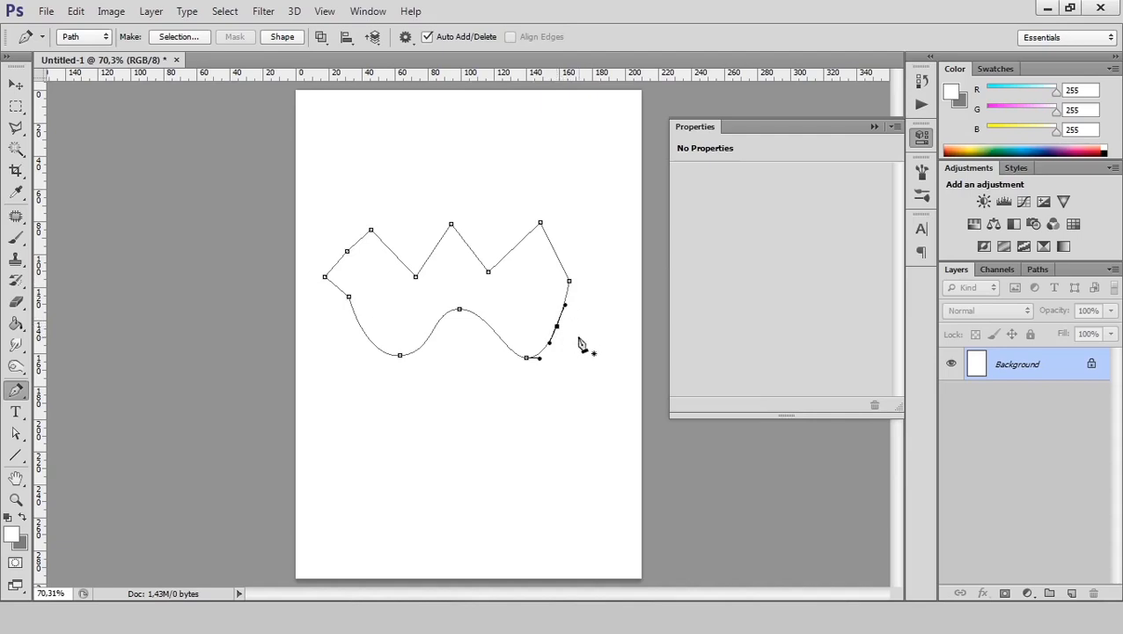
left_click_drag(557, 328, 586, 328)
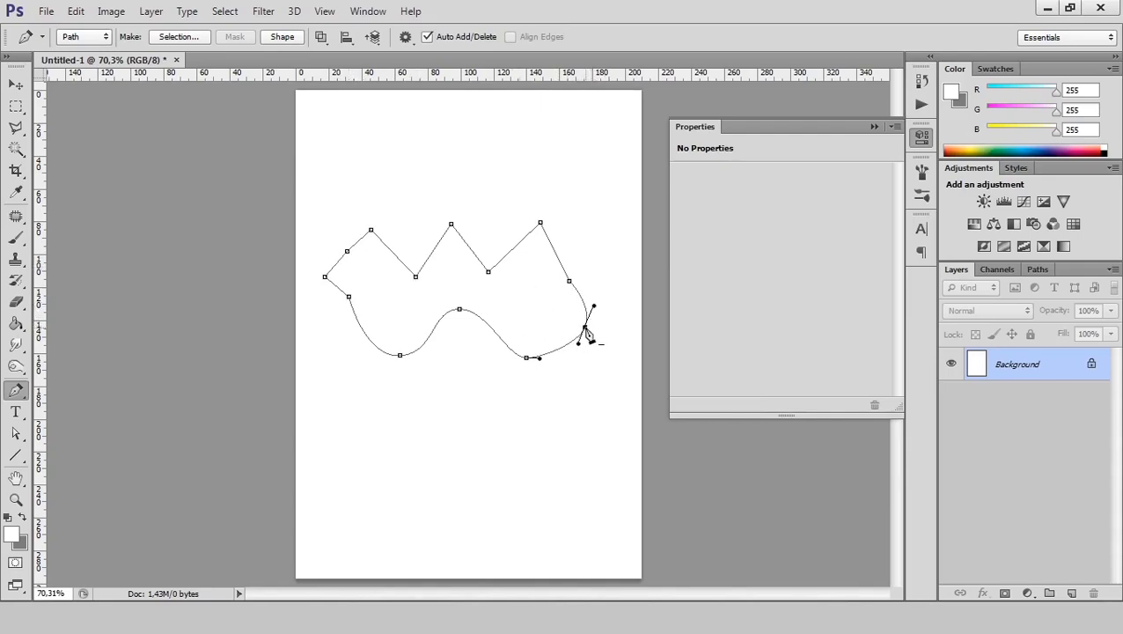
Delete the anchor added on the right curve and the two outer anchors on the shape's left side
left_click(585, 329)
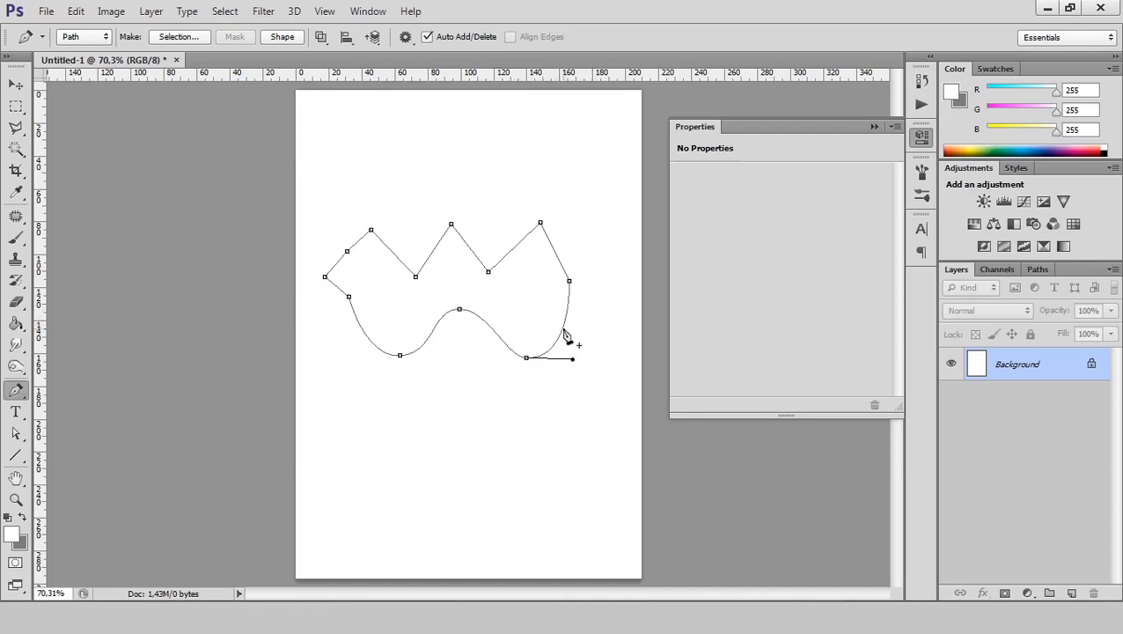
left_click(348, 253)
left_click(326, 278)
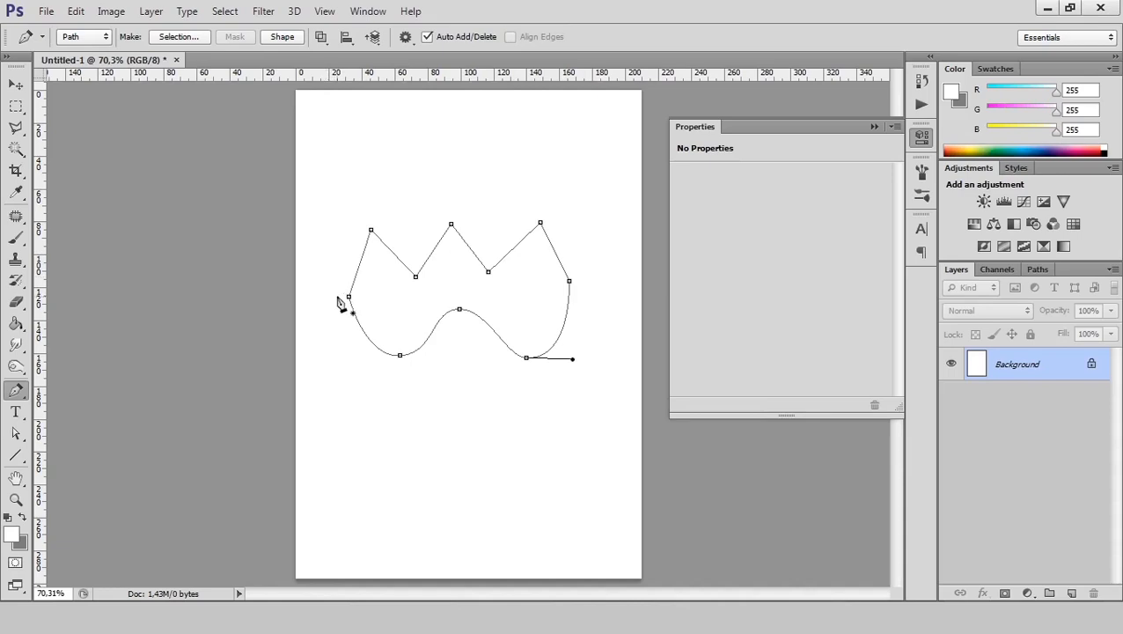
Reselect the path with the Pen tool and slightly lengthen the right direction handle of the arch's top anchor
left_click(14, 391)
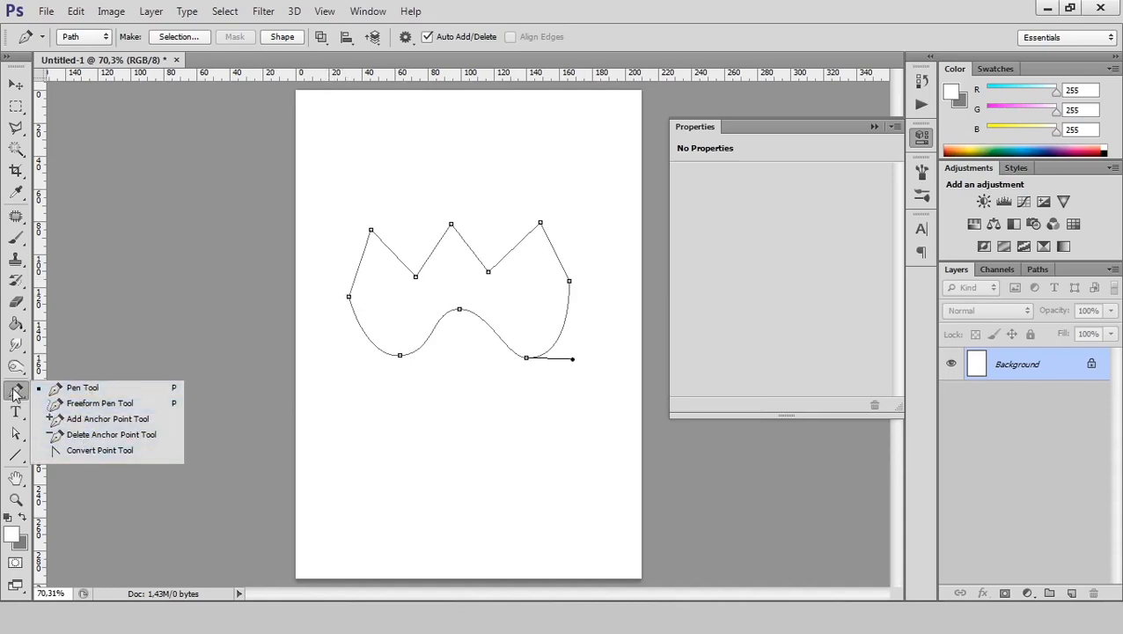
left_click(14, 392)
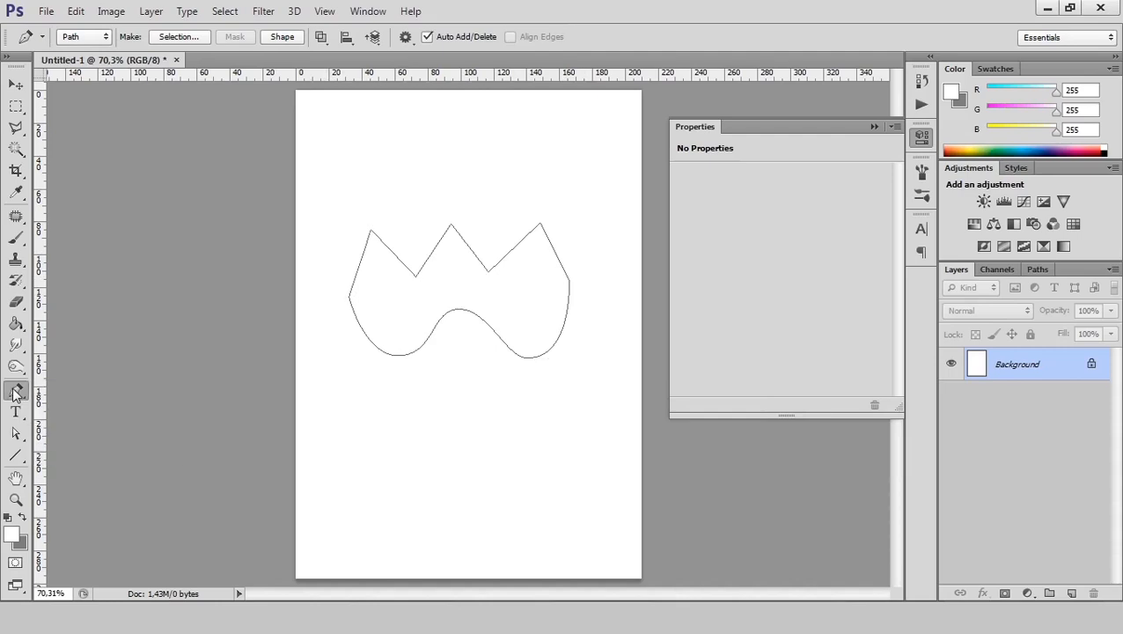
left_click(478, 320, "ctrl")
left_click(459, 310, "ctrl")
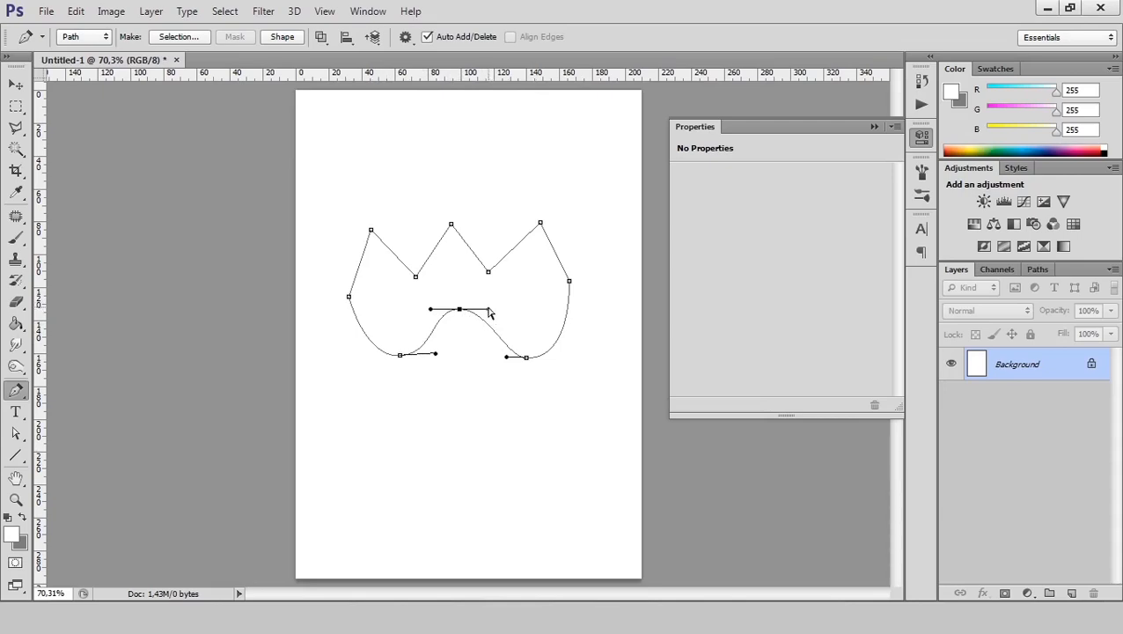
mouse_move(490, 313)
left_mouse_down()
mouse_move(469, 353)
mouse_move(483, 331)
mouse_move(473, 301)
mouse_move(484, 323)
mouse_move(475, 336)
mouse_move(499, 301)
mouse_move(473, 284)
mouse_move(471, 366)
mouse_move(466, 320)
mouse_move(469, 333)
mouse_move(493, 311)
left_mouse_up()
key("alt")
Turn the arch's top anchor into a sharp cusp by bending its two handles downward independently, and shift it slightly left
right_click(13, 393)
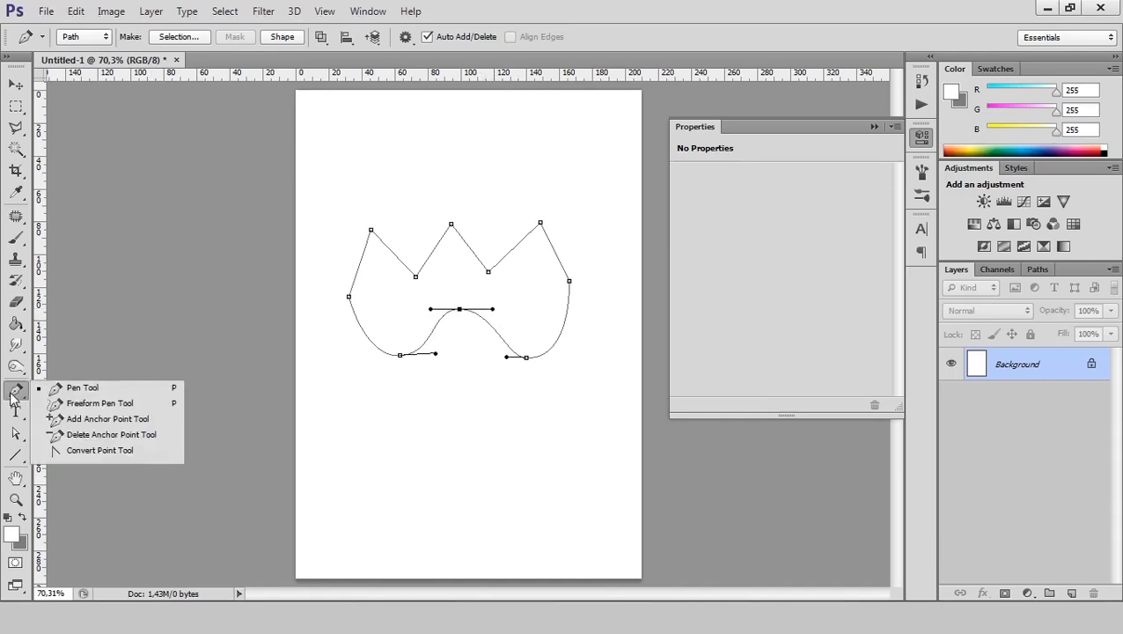
left_click(106, 450)
key("alt")
left_click(12, 392)
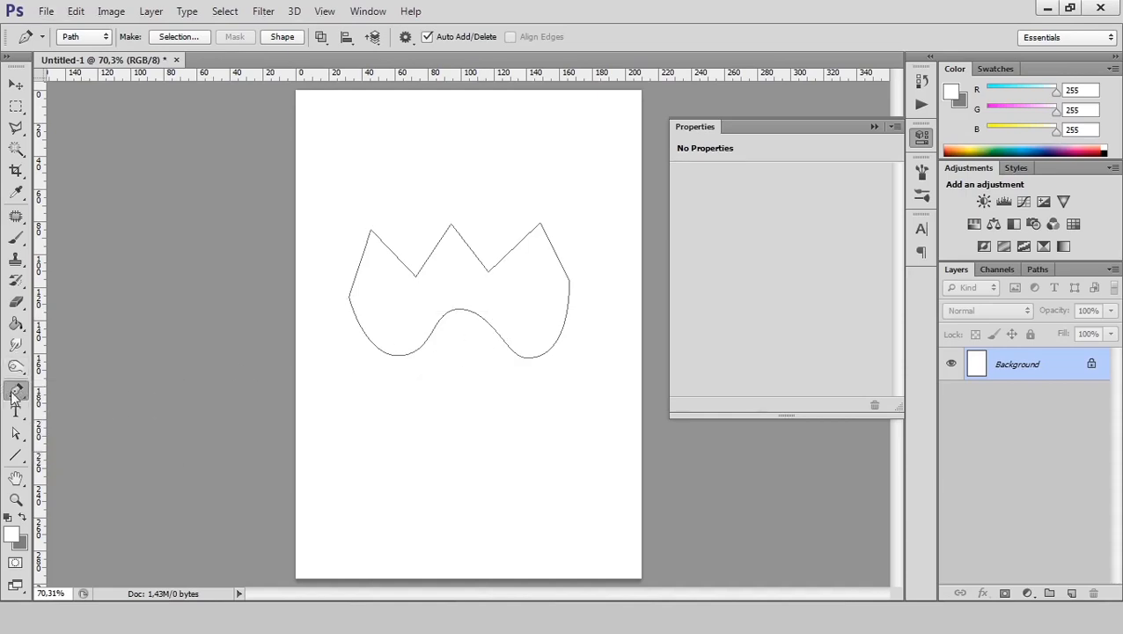
left_click(471, 315, "ctrl")
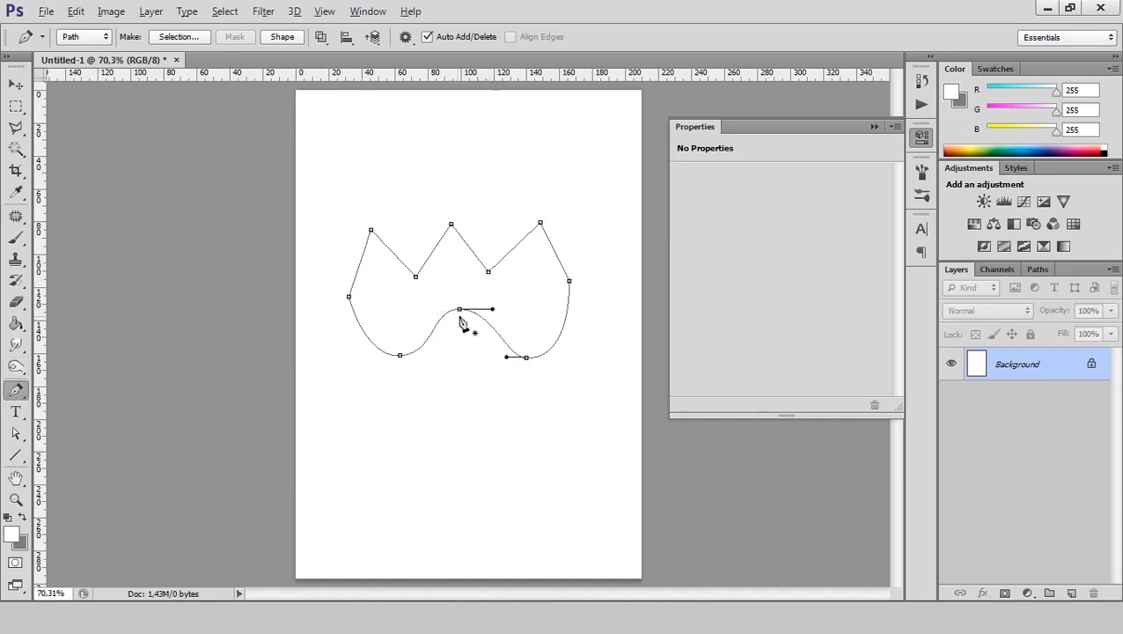
key("alt")
left_click_drag(459, 310, 493, 312)
left_click_drag(492, 312, 472, 345)
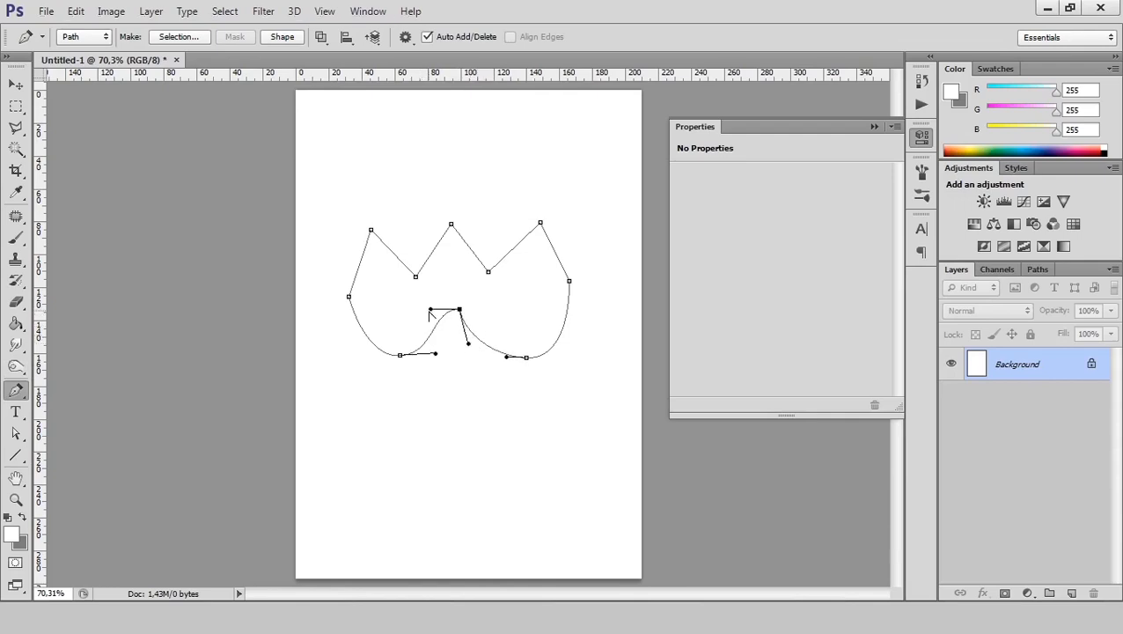
left_click_drag(430, 311, 453, 341)
left_click_drag(475, 344, 456, 311)
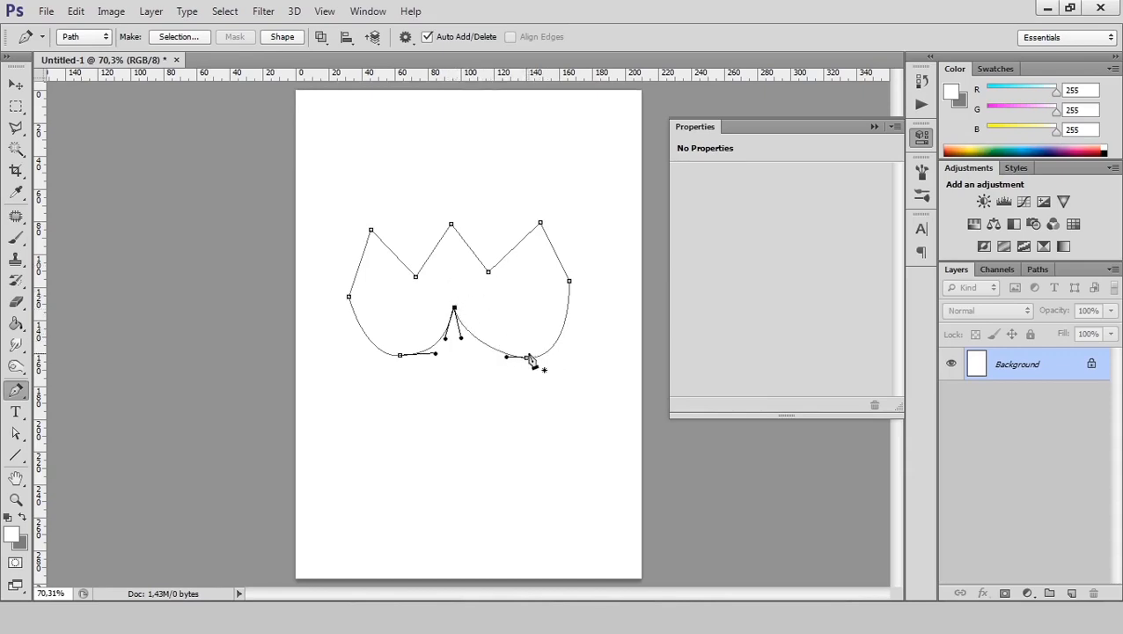
Lengthen the left handle of the right lobe's lowest anchor, and convert the three lower anchors to corner points
left_click(526, 357, "ctrl")
left_click_drag(506, 357, 486, 364)
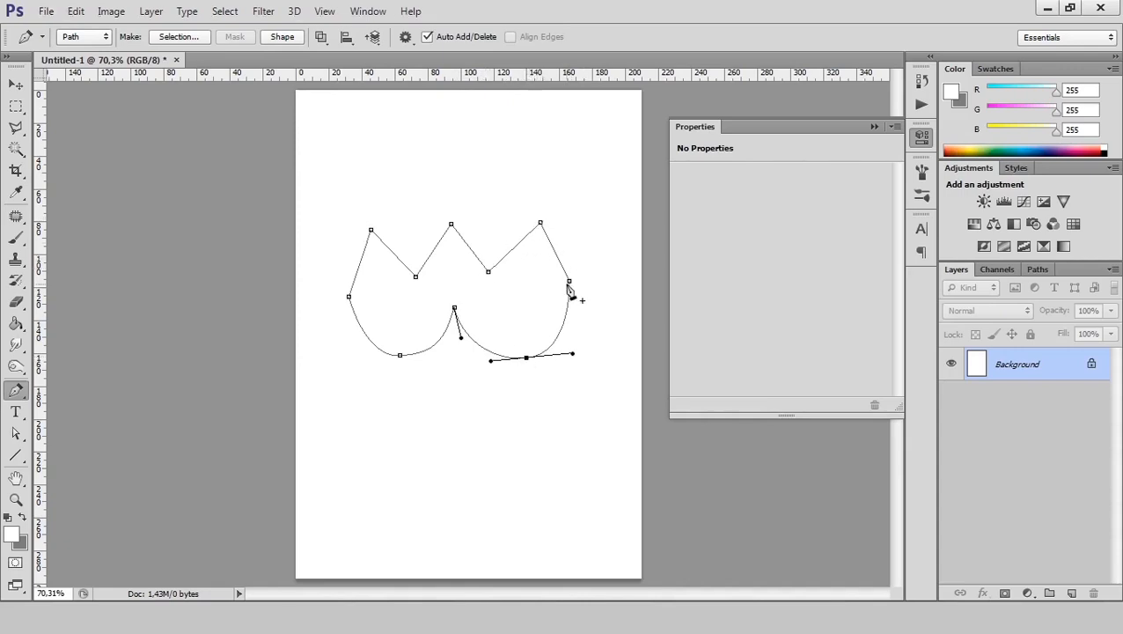
left_click(526, 358, "alt")
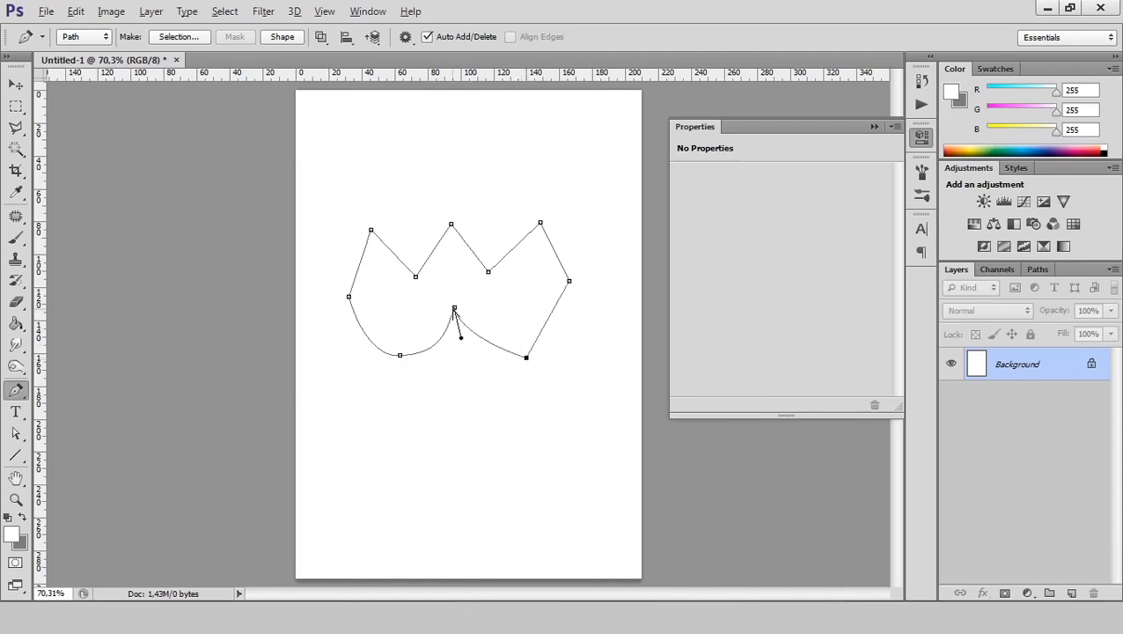
left_click(454, 310, "alt")
left_click(401, 355, "alt")
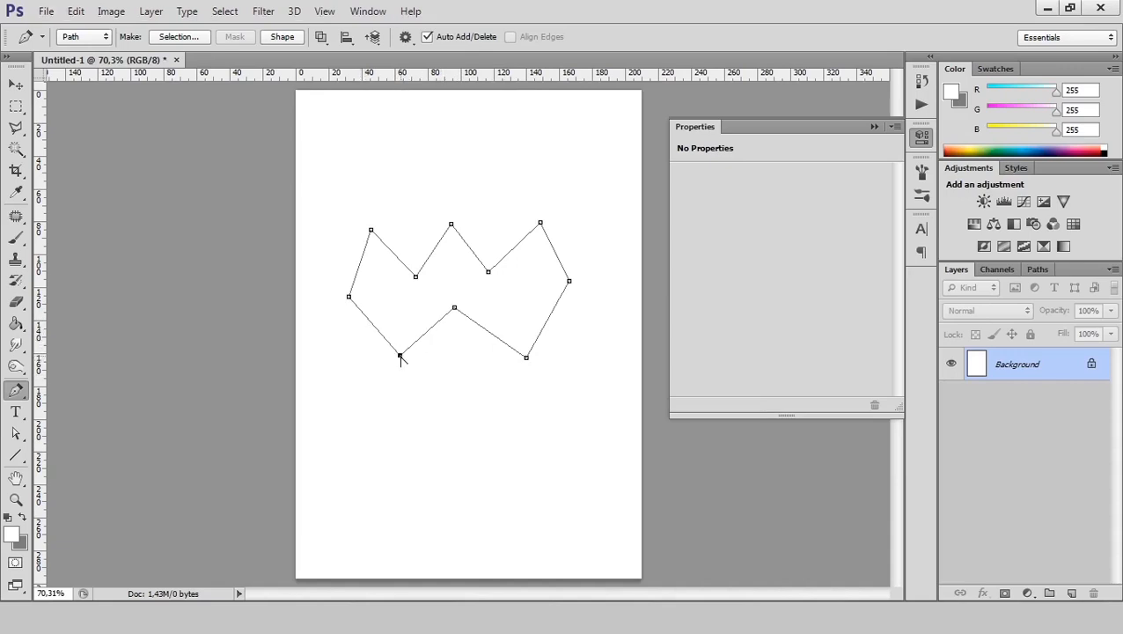
Convert the two lowest corners back to smooth curves and reshape the path around the anchor between them
left_click_drag(400, 356, 353, 356)
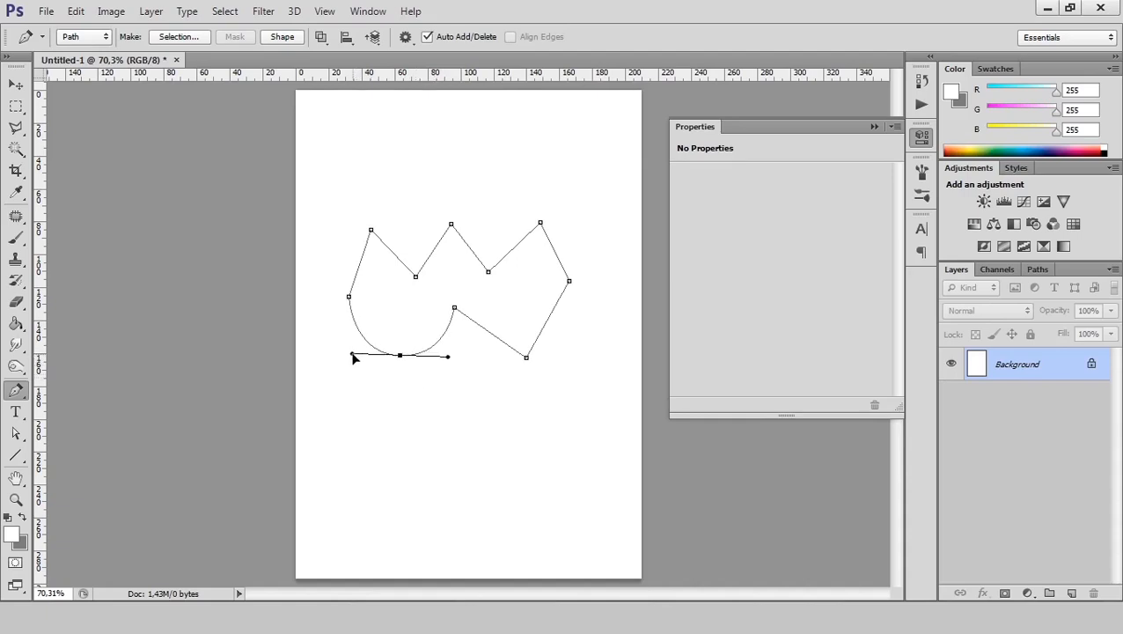
left_click_drag(527, 361, 460, 361)
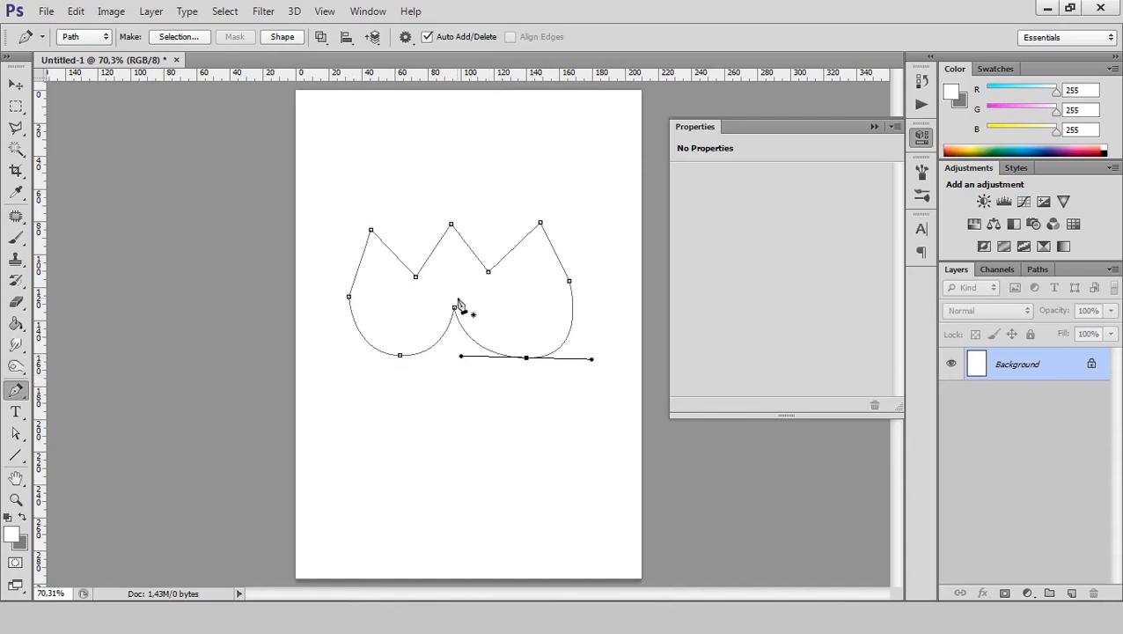
left_click_drag(454, 308, 423, 313)
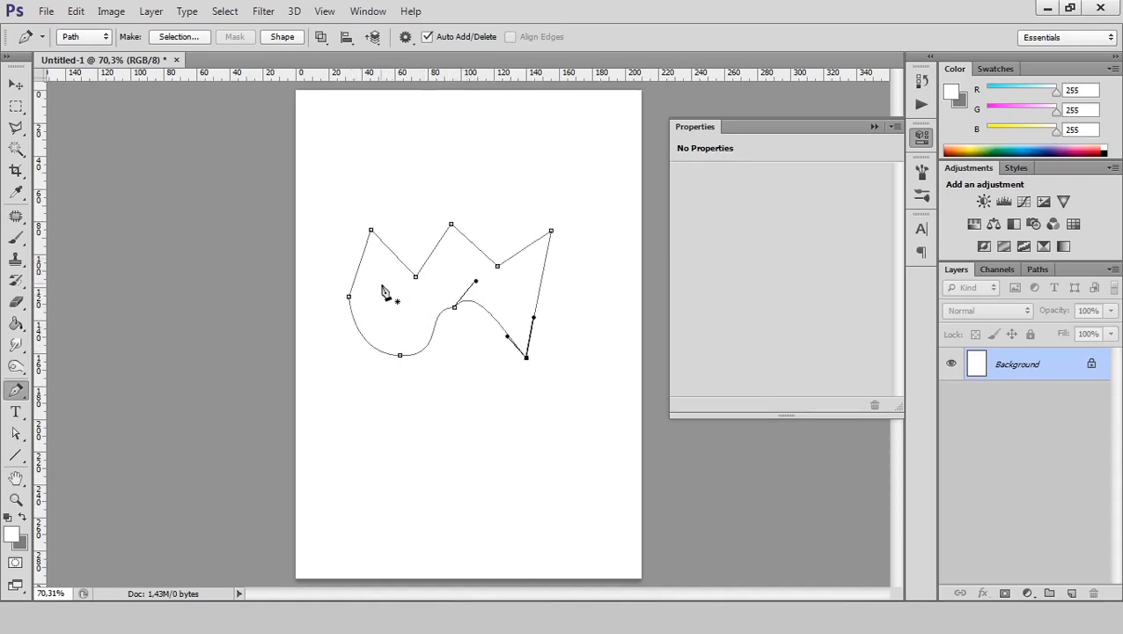
Delete the whole practice path from the page
right_click(485, 317)
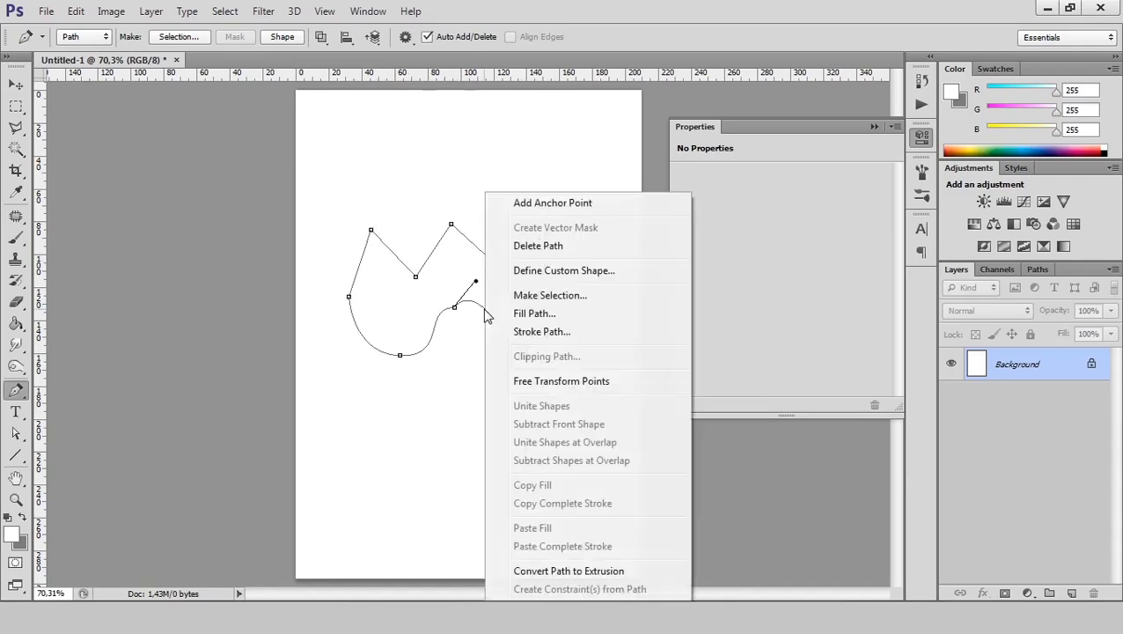
left_click(551, 255)
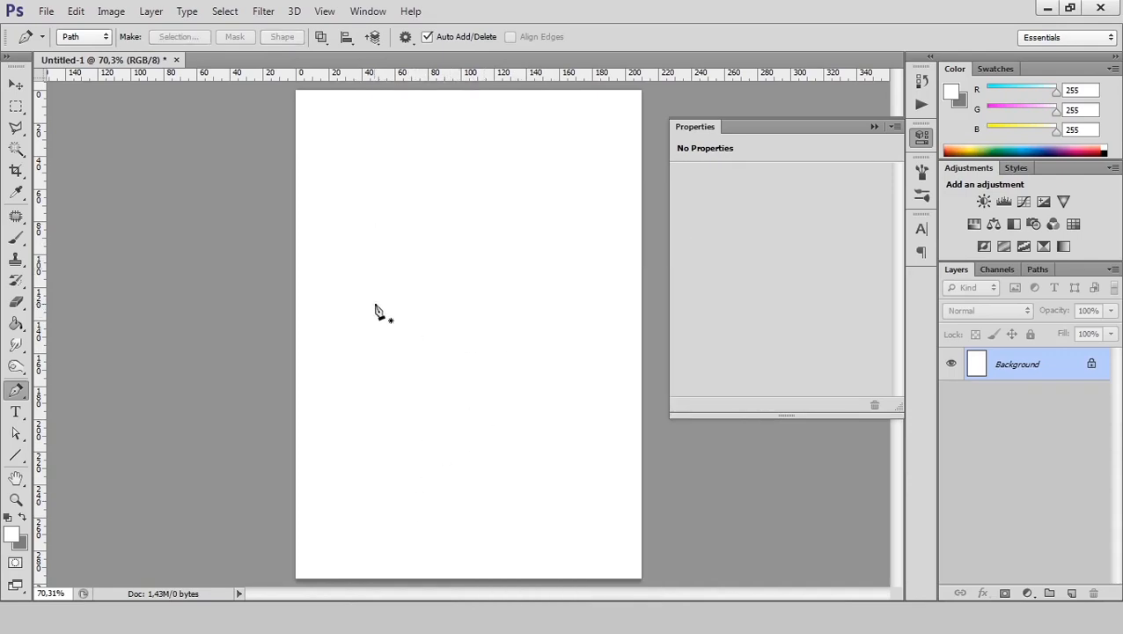
Draw a closed heart-shaped path in the middle of the page with the Pen tool, starting from its lower tip
left_click(464, 401)
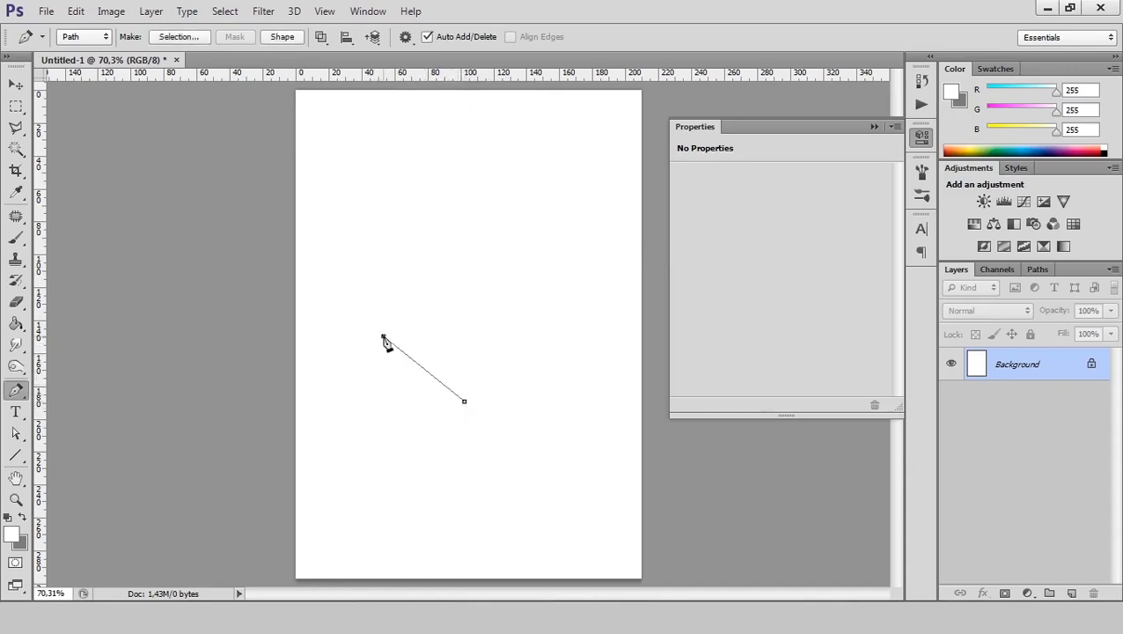
left_click_drag(383, 337, 446, 292)
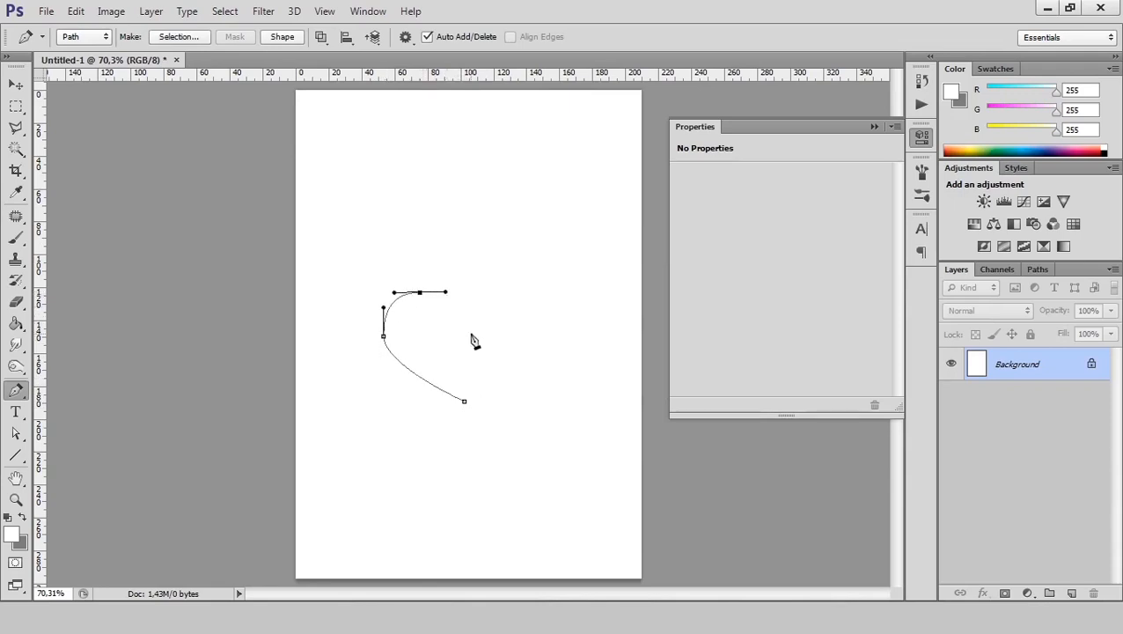
left_click(466, 334)
left_click_drag(504, 294, 531, 296)
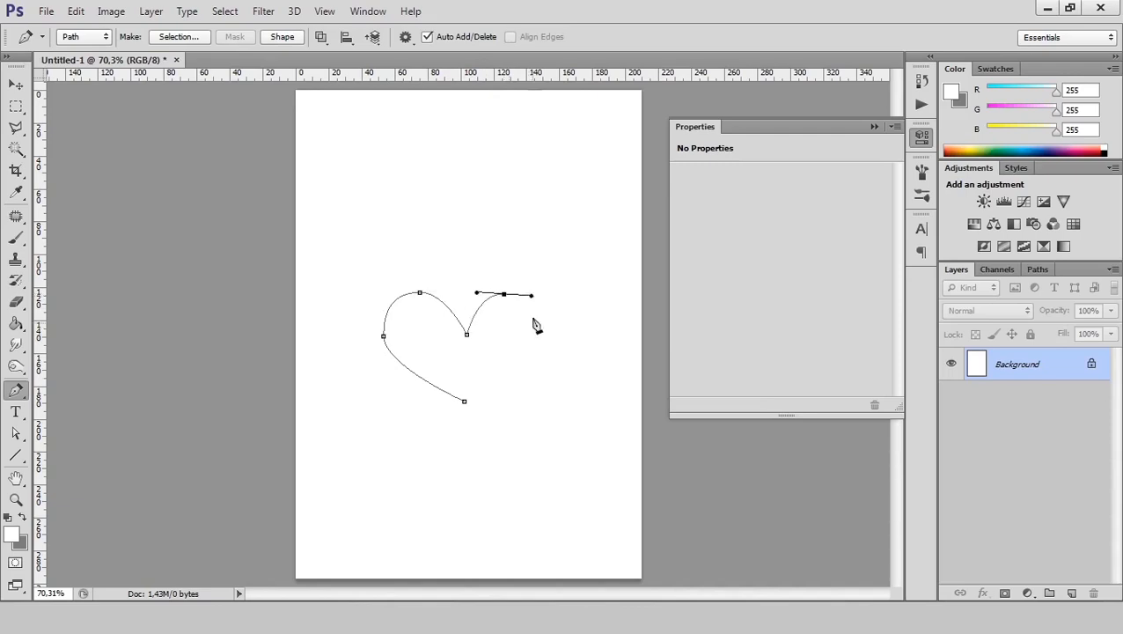
left_click(534, 350)
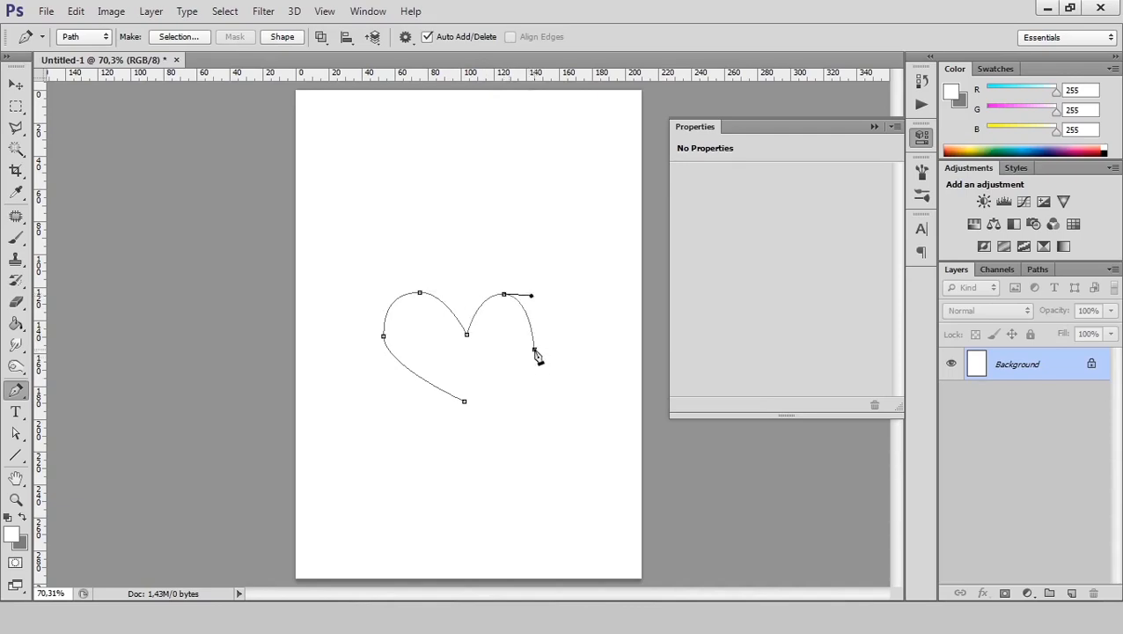
left_click(466, 403)
Refine the heart's outline by smoothing its side anchors, raising the centre notch and adjusting the handles for even lobes
left_click_drag(534, 350, 526, 381)
left_click_drag(385, 338, 385, 364)
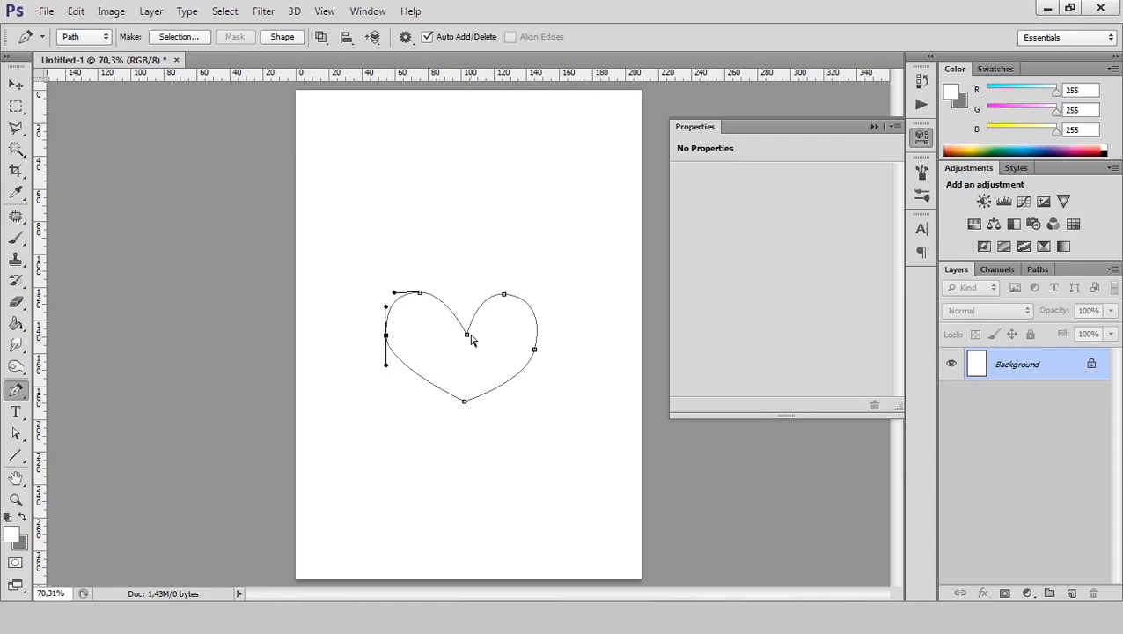
left_click_drag(469, 336, 547, 299)
mouse_move(477, 295)
left_mouse_down()
mouse_move(431, 294)
mouse_move(456, 293)
left_mouse_up()
left_click_drag(387, 339, 399, 380)
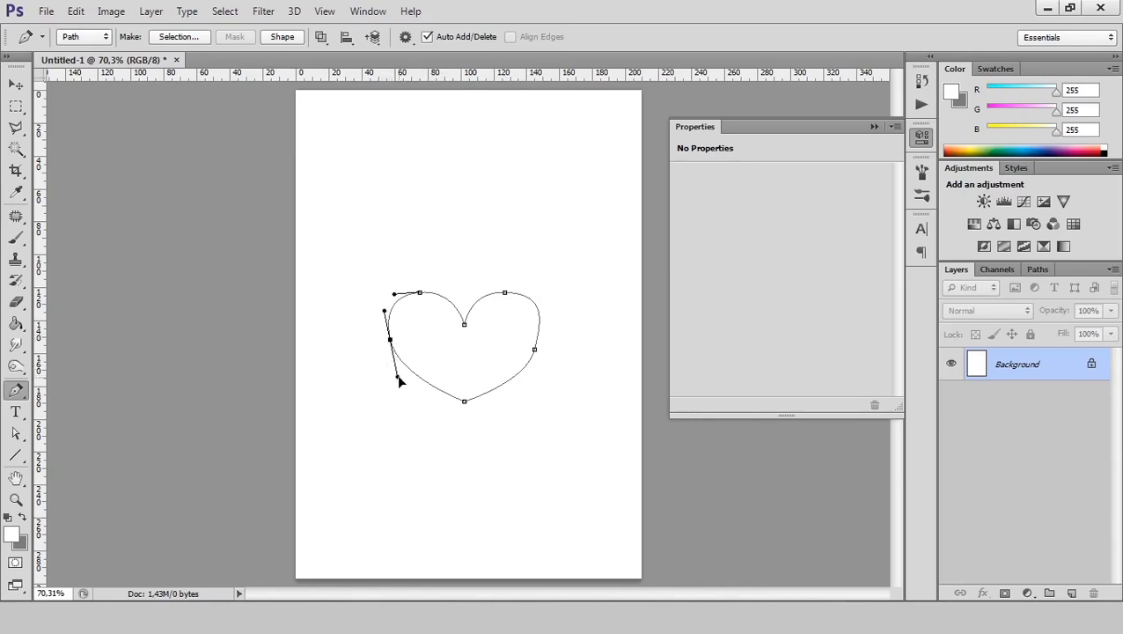
Move the heart's right side anchor slightly outward and tilt its direction handles to round the right lobe
left_click(536, 350)
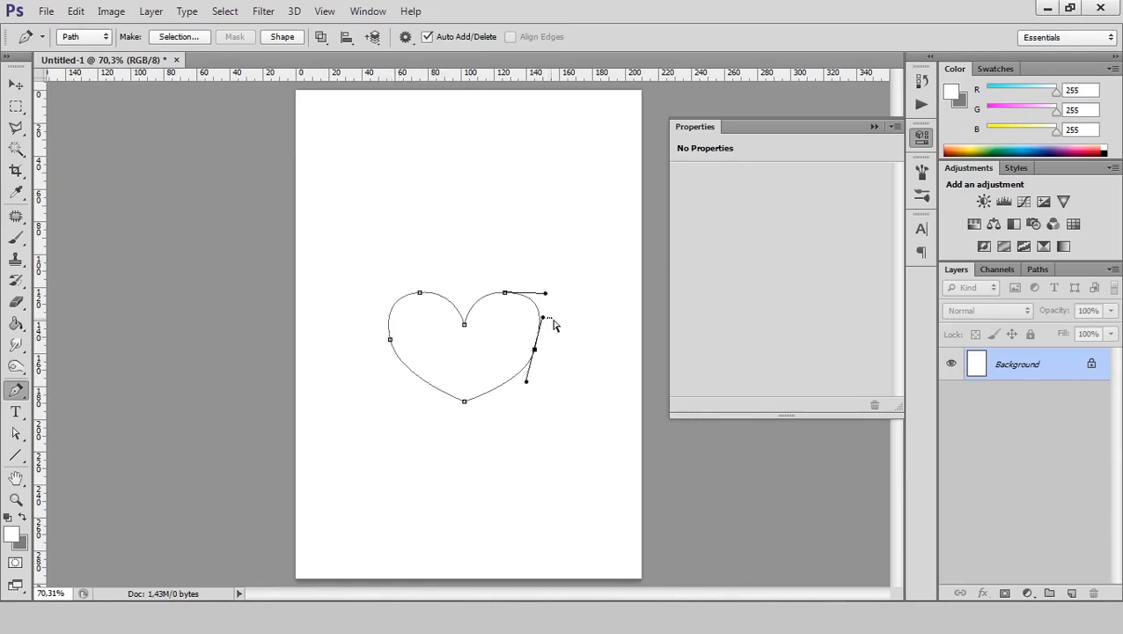
left_click_drag(554, 320, 545, 333)
left_click(536, 344, "ctrl")
left_click(533, 351, "ctrl")
left_click_drag(534, 351, 539, 299)
left_click(540, 351, "ctrl")
left_click(540, 351, "ctrl")
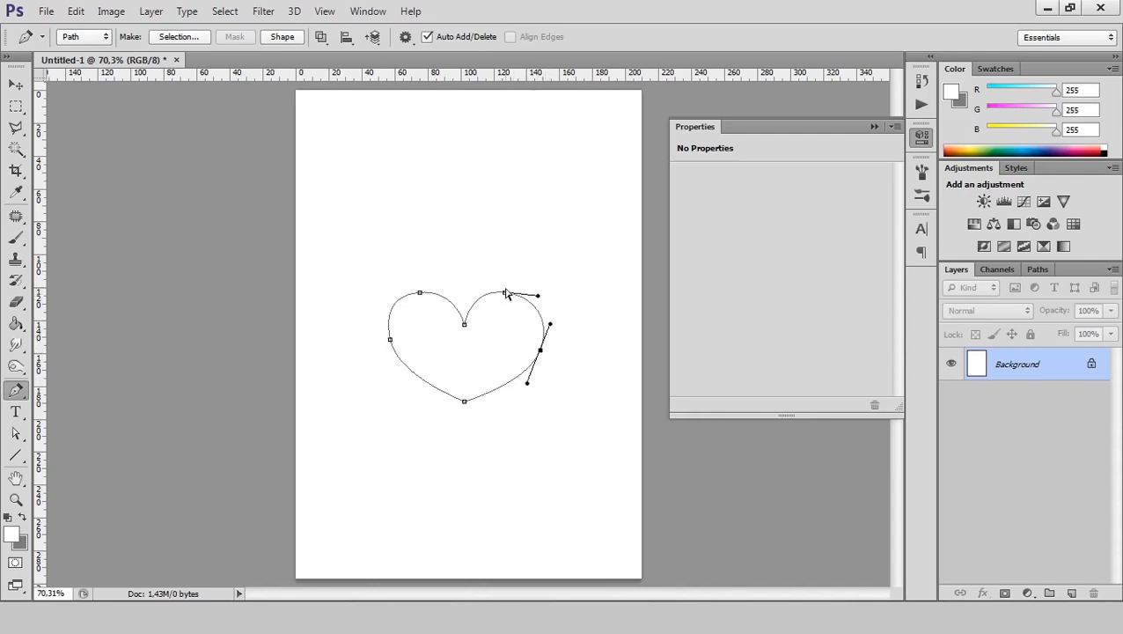
Shift the right lobe's top anchor outward and its side anchor down and inward, and refine the left side anchor so both halves match
left_click(505, 293, "ctrl")
left_click_drag(469, 290, 512, 300)
left_click_drag(540, 350, 534, 353)
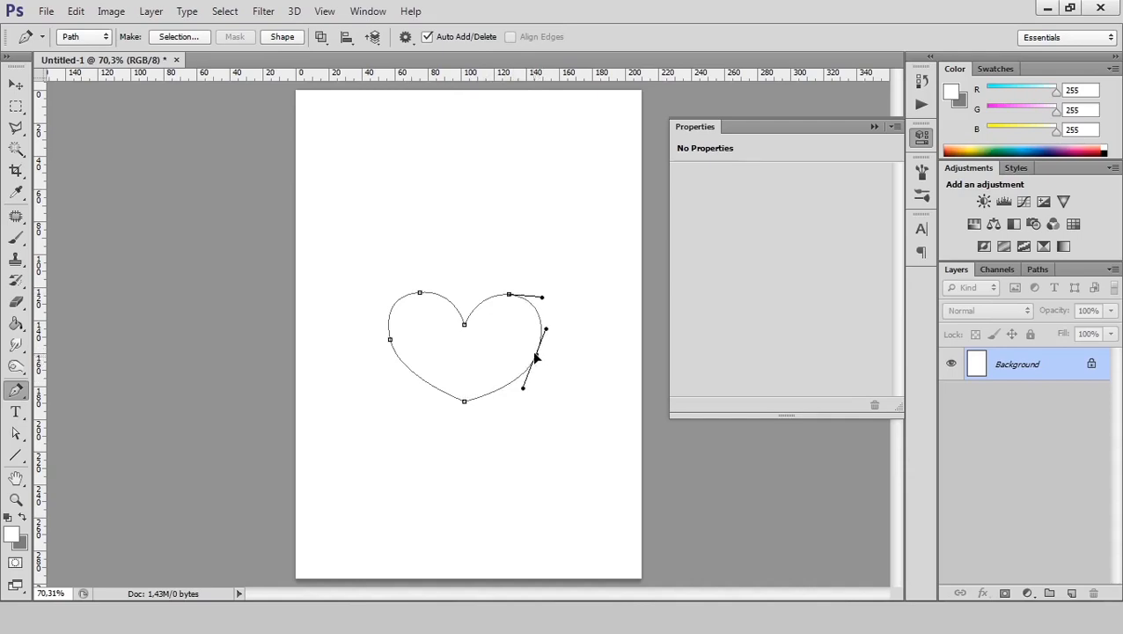
left_click(389, 339, "ctrl")
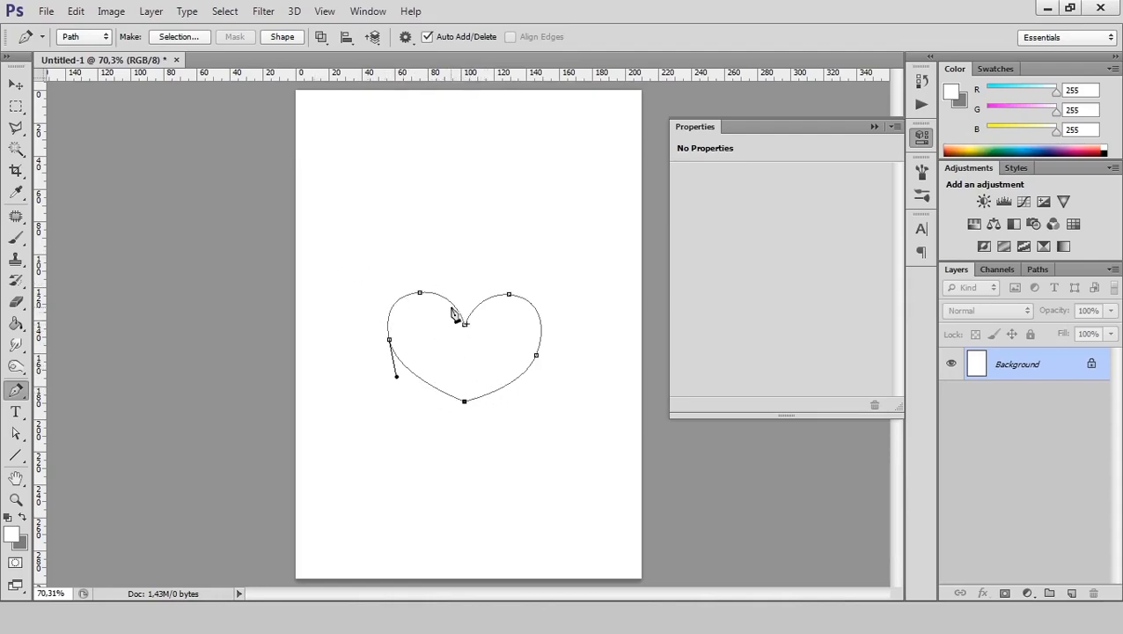
Add a new layer, fill the heart path on it with red (ff0000), and add another empty layer above it
right_click(452, 314)
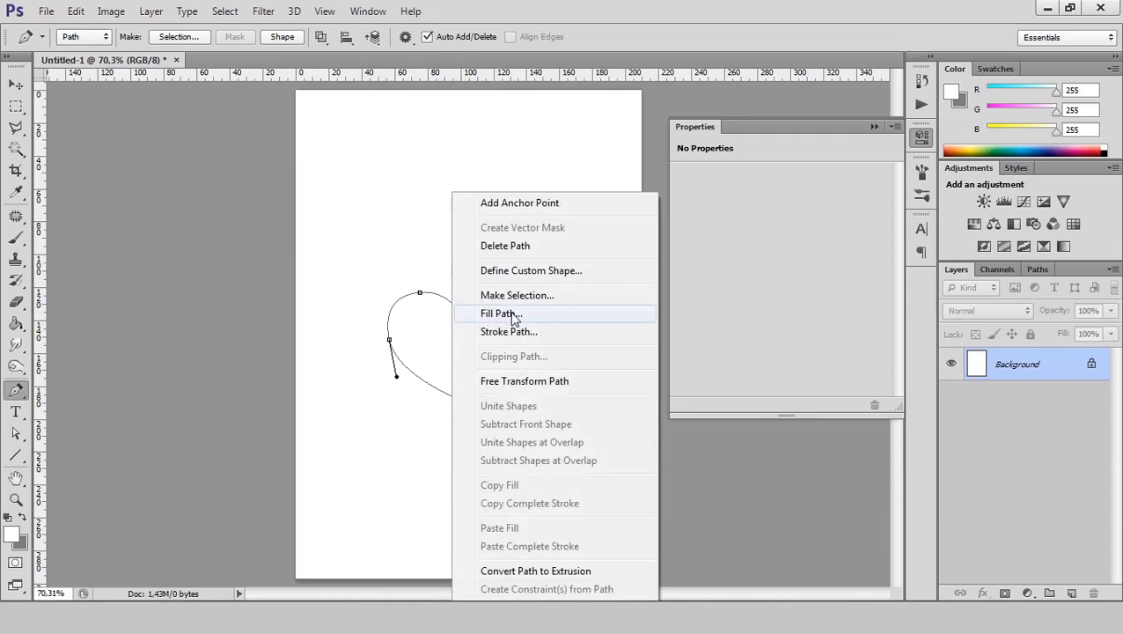
left_click(237, 287)
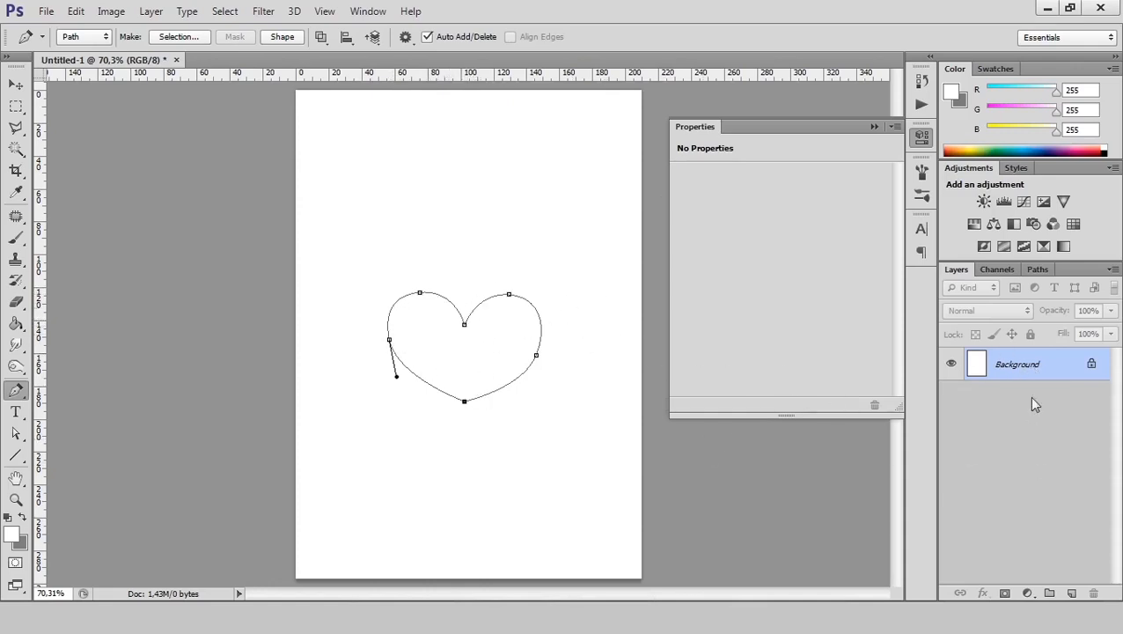
left_click(1072, 594)
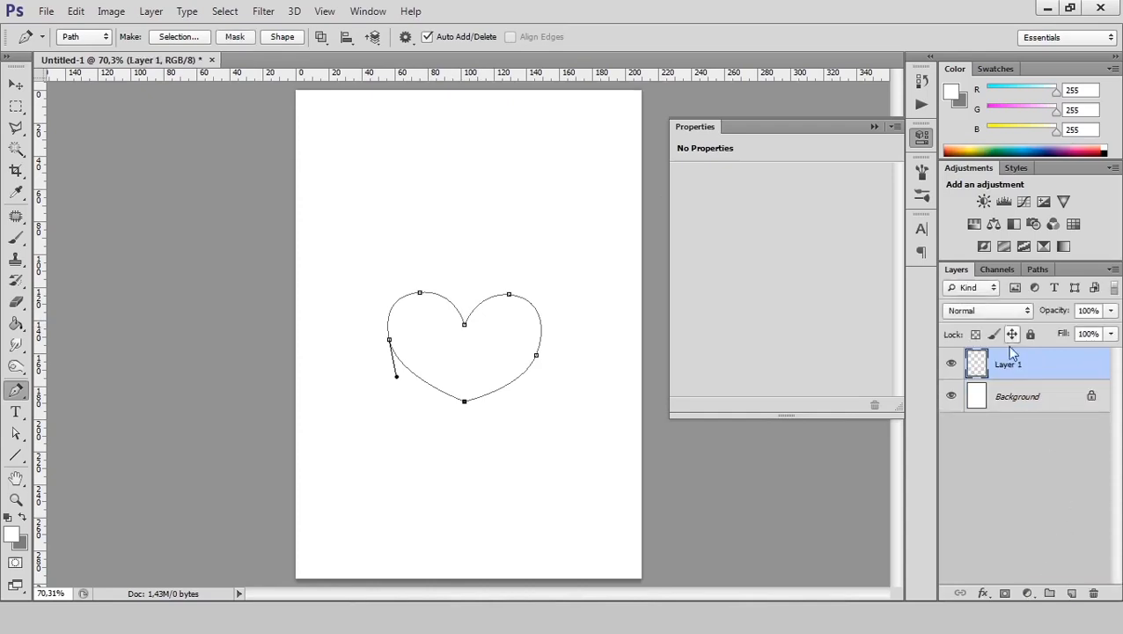
right_click(464, 325)
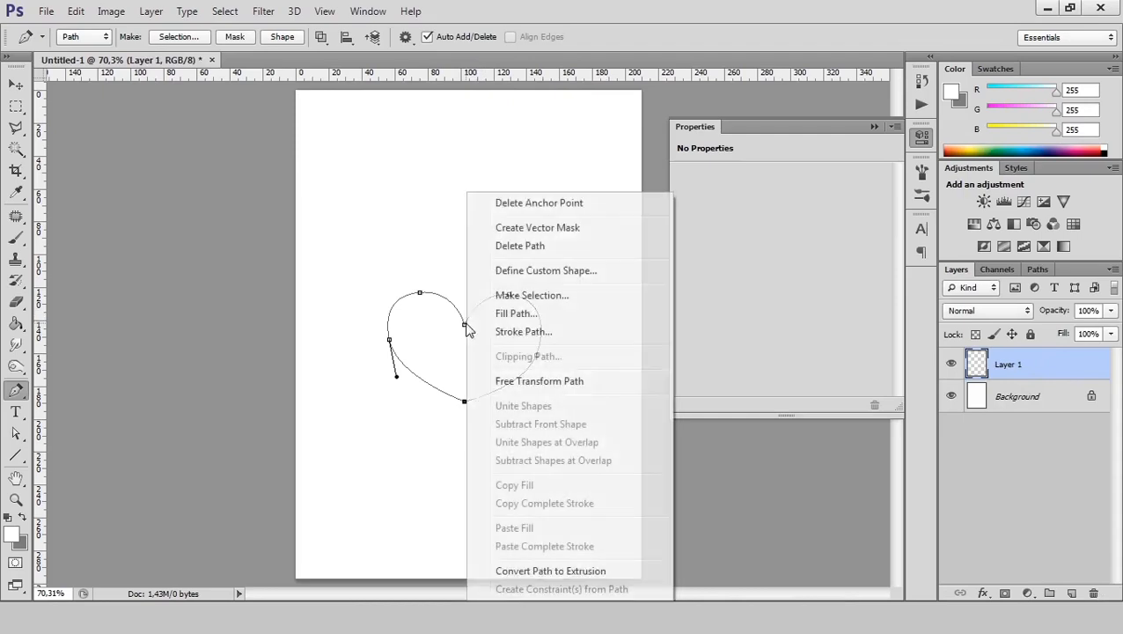
left_click(519, 314)
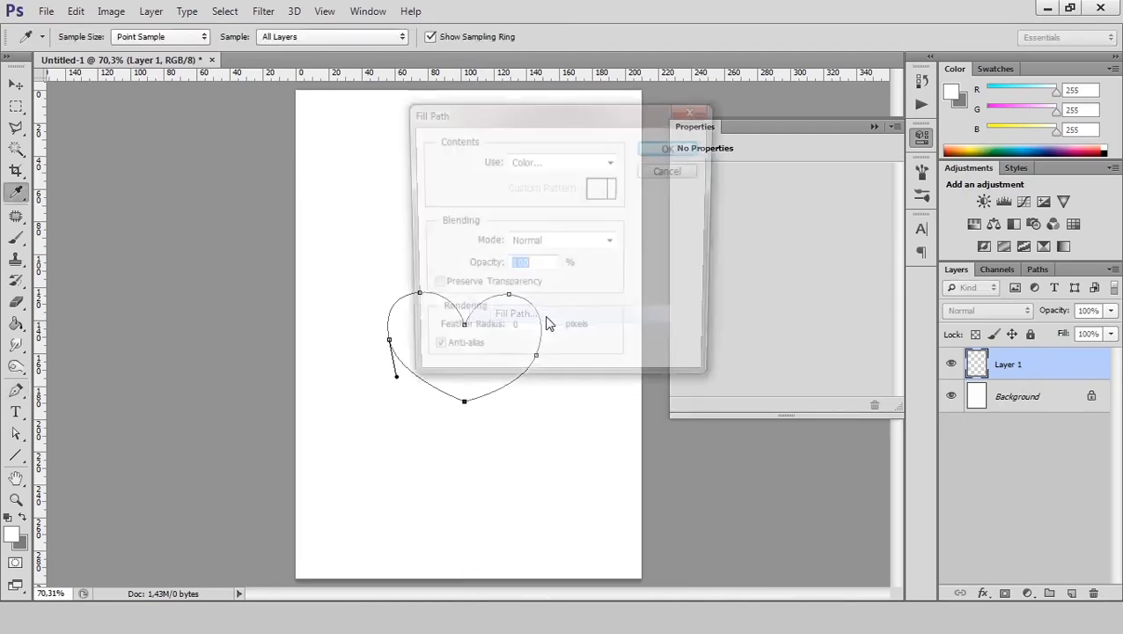
left_click(609, 161)
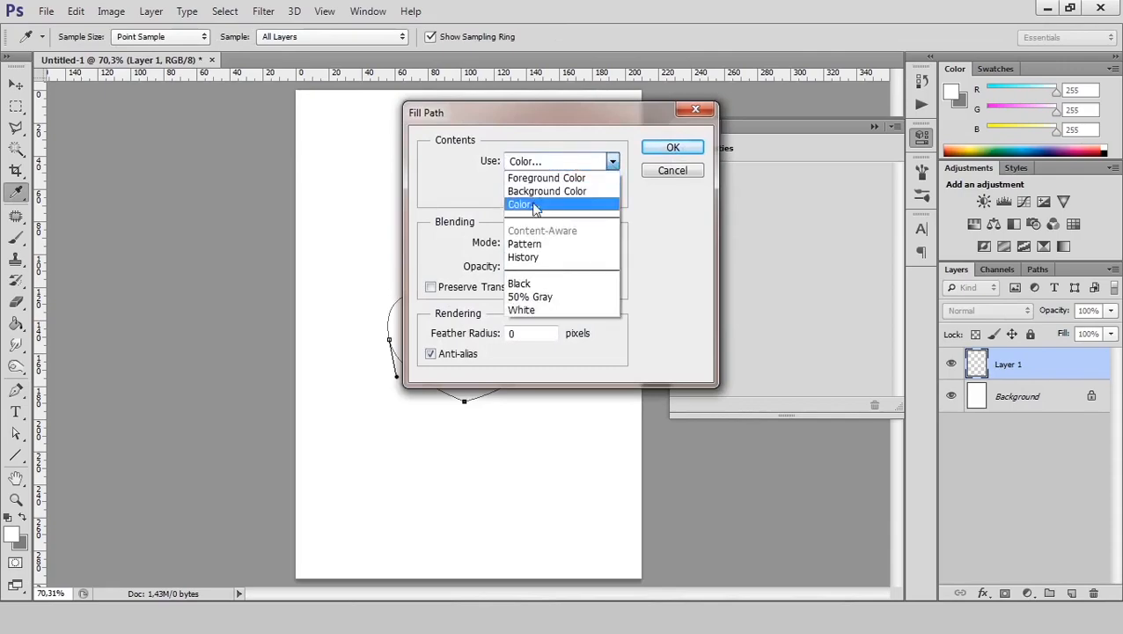
left_click(523, 205)
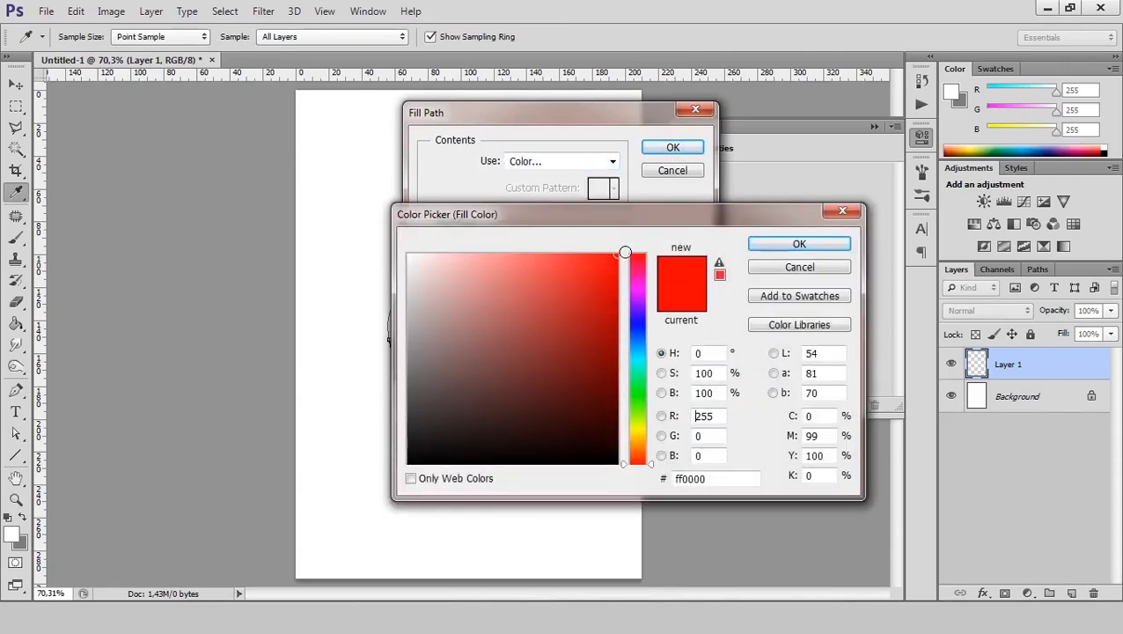
left_click(800, 246)
left_click(672, 148)
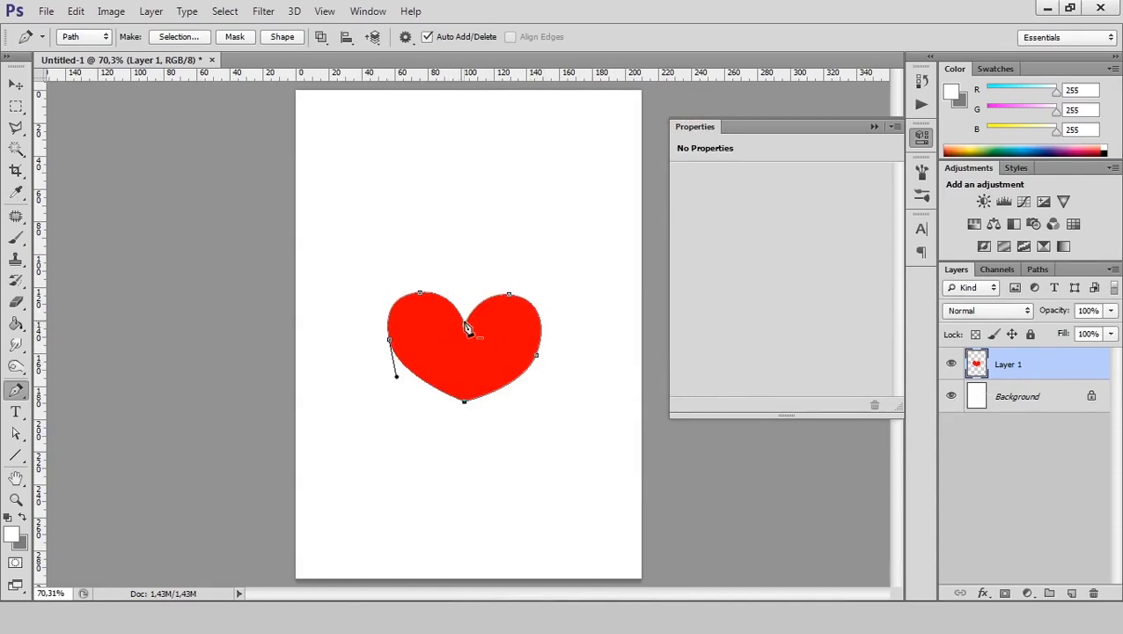
left_click(1071, 594)
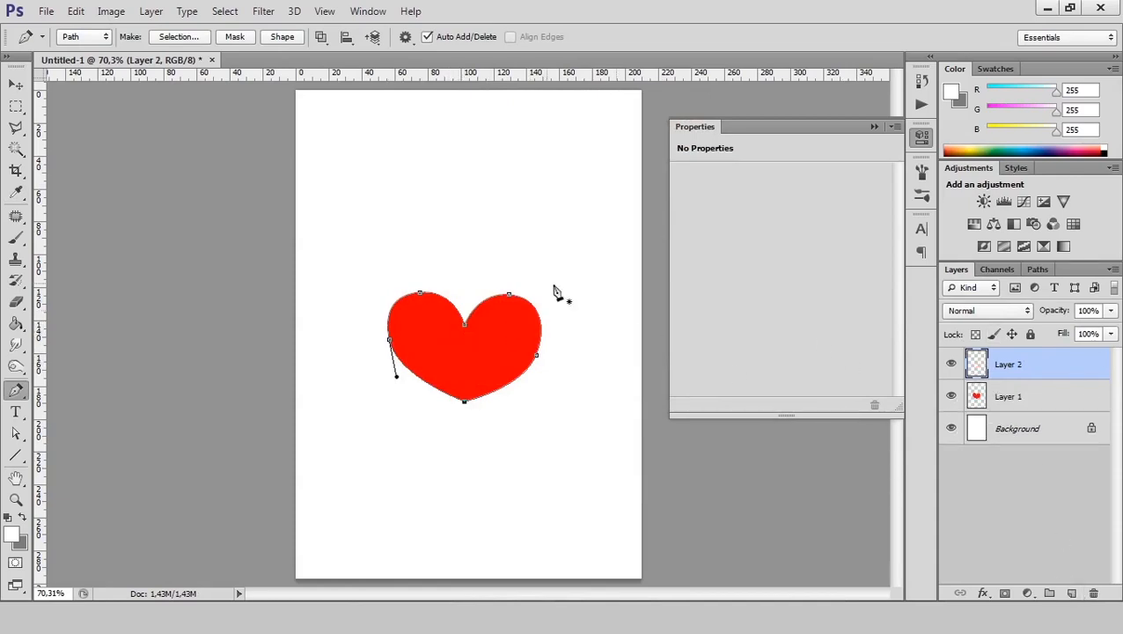
Try stroking the heart path with the Brush in white on the empty layer, and undo the stroke
right_click(462, 325)
left_click(519, 332)
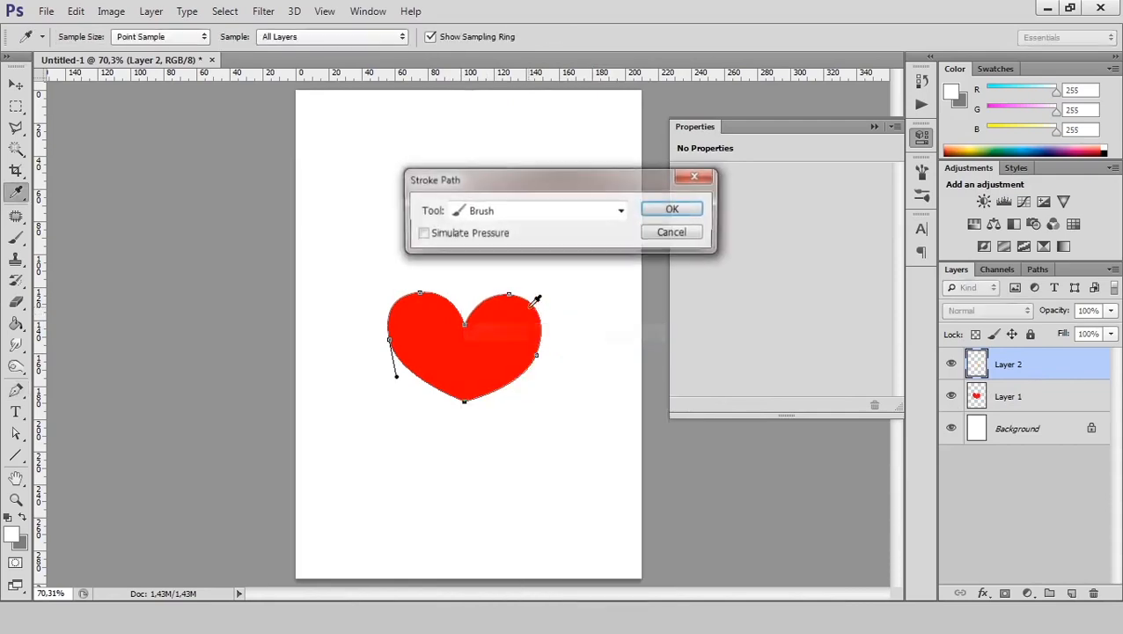
left_click(675, 211)
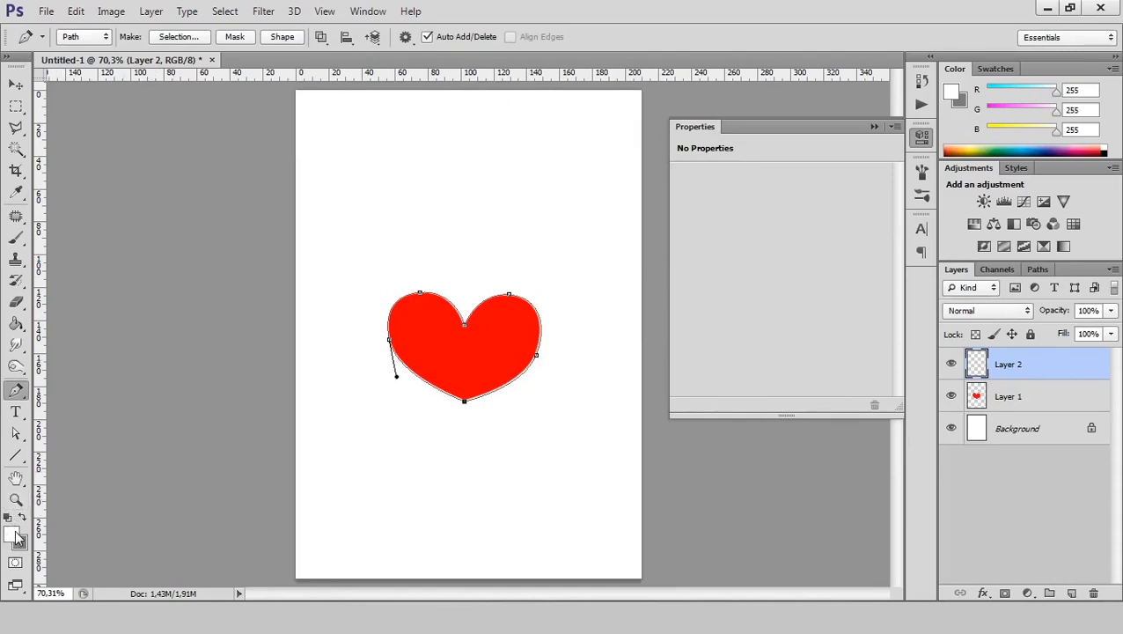
key("ctrl+z")
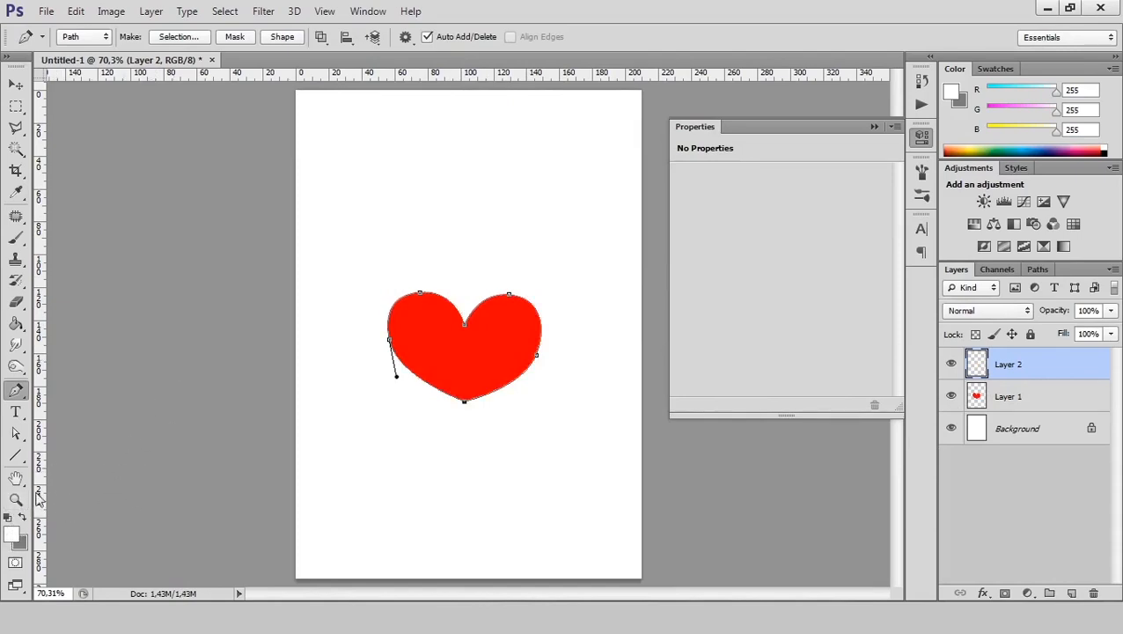
Set the foreground colour to black (000000) and stroke the heart path with the Brush, without simulated pressure
left_click(12, 534)
left_click_drag(451, 300, 393, 487)
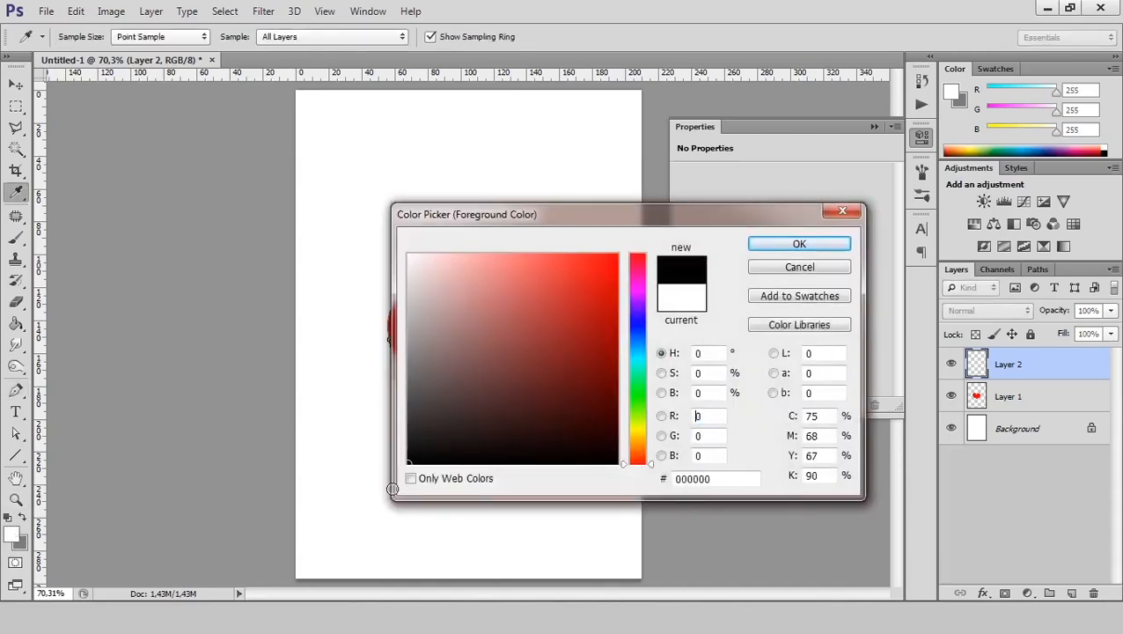
left_click(776, 250)
right_click(453, 320)
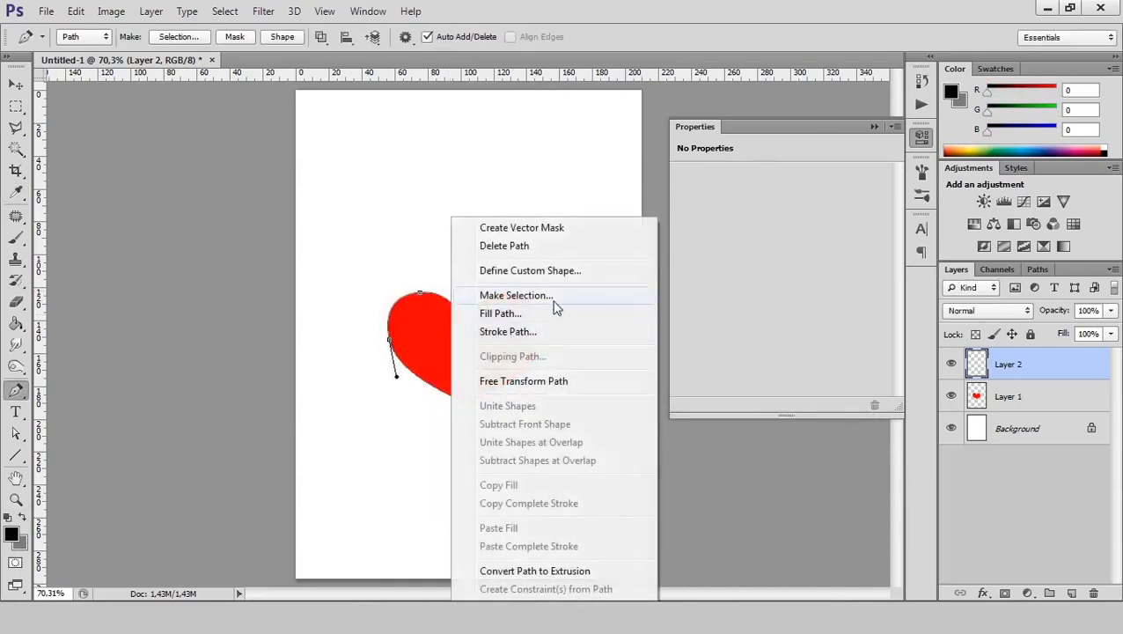
left_click(507, 333)
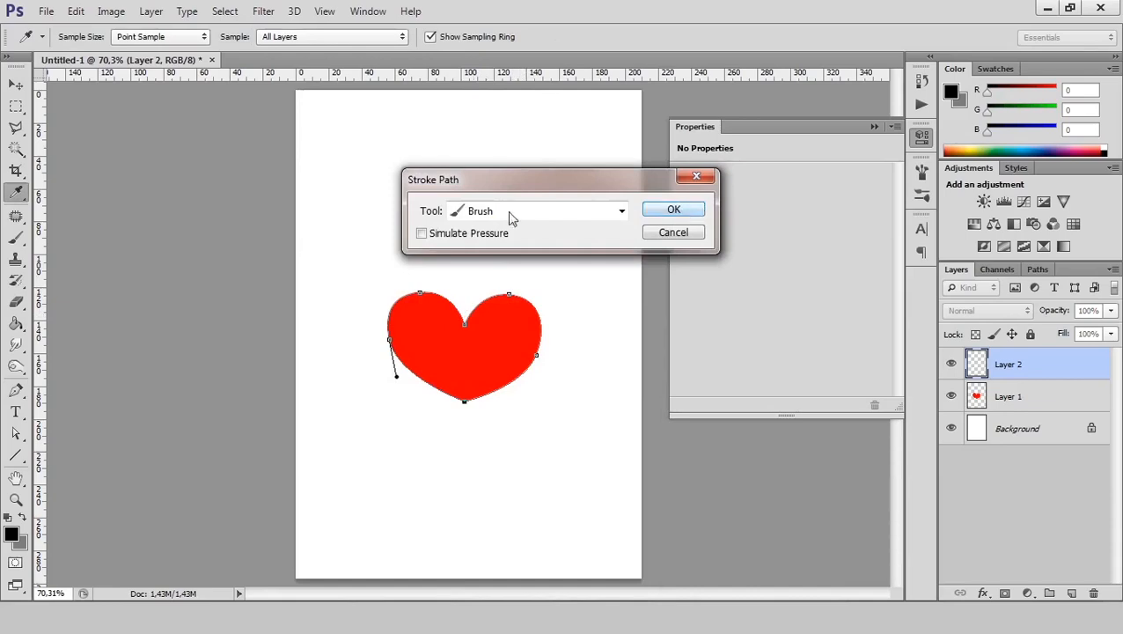
left_click(673, 212)
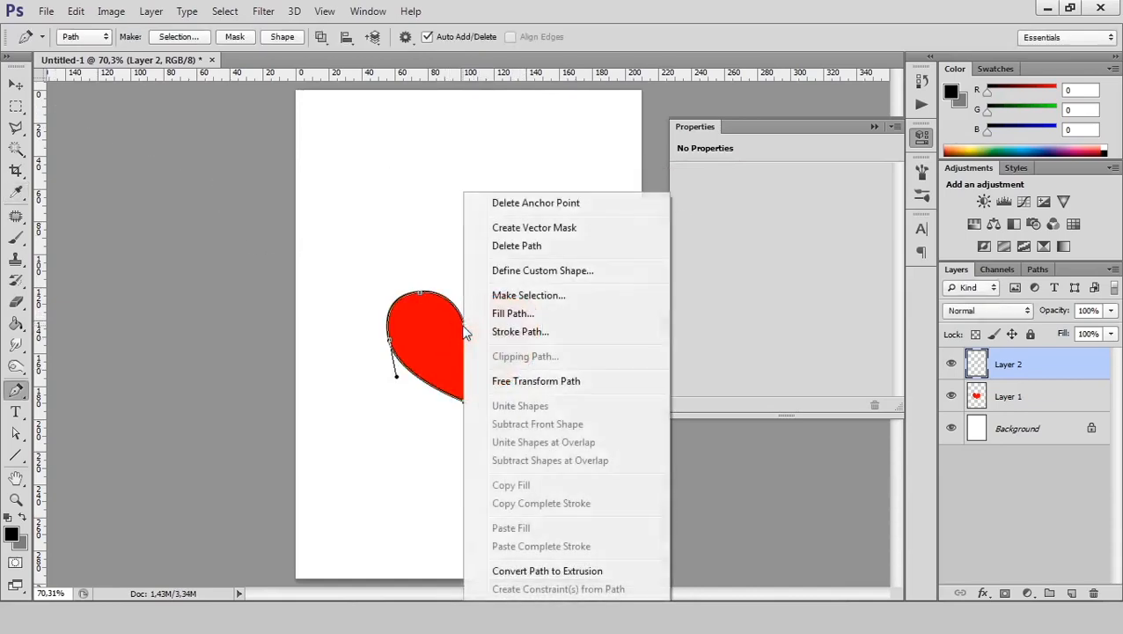
Delete the heart path, and move the black outline up and the red heart slightly down so they stand apart
right_click(464, 327)
left_click(525, 248)
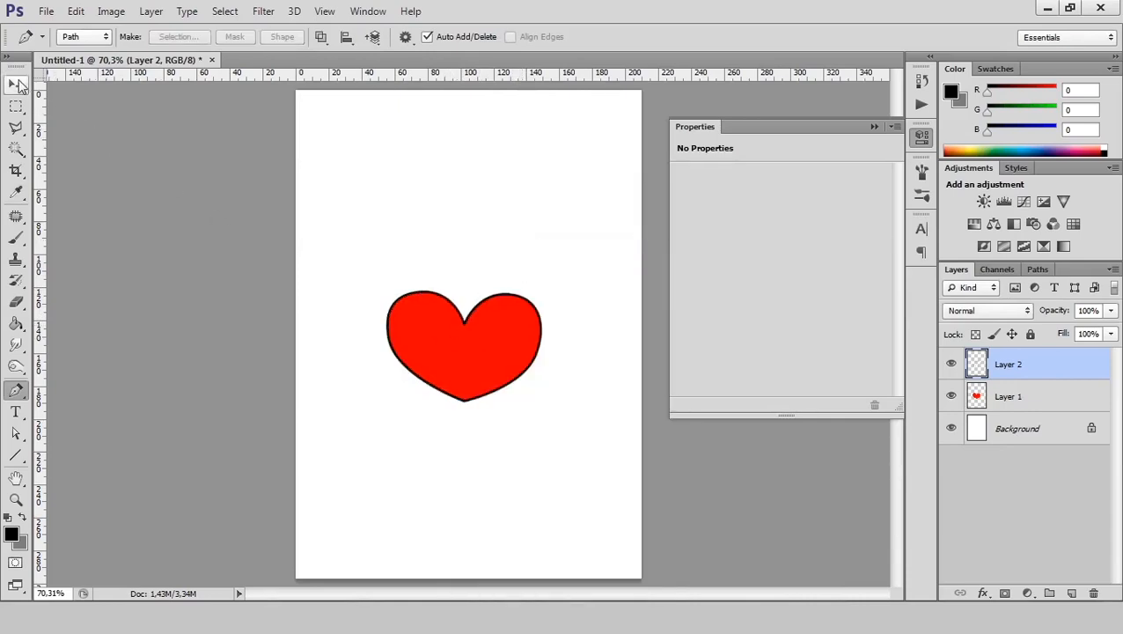
left_click(15, 85)
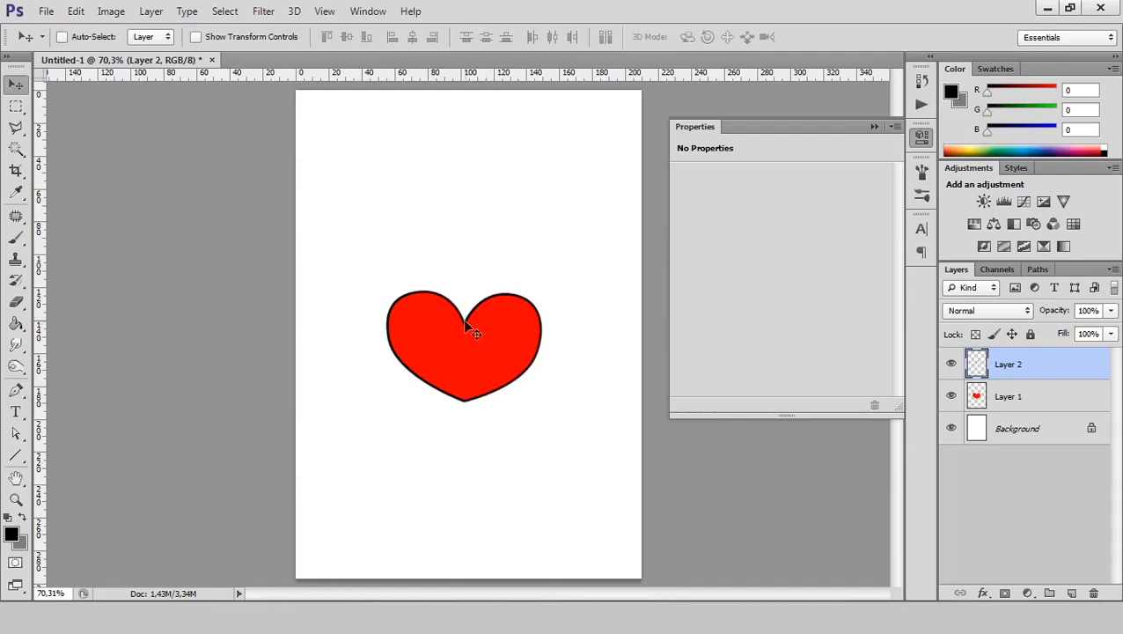
left_click_drag(464, 321, 458, 210)
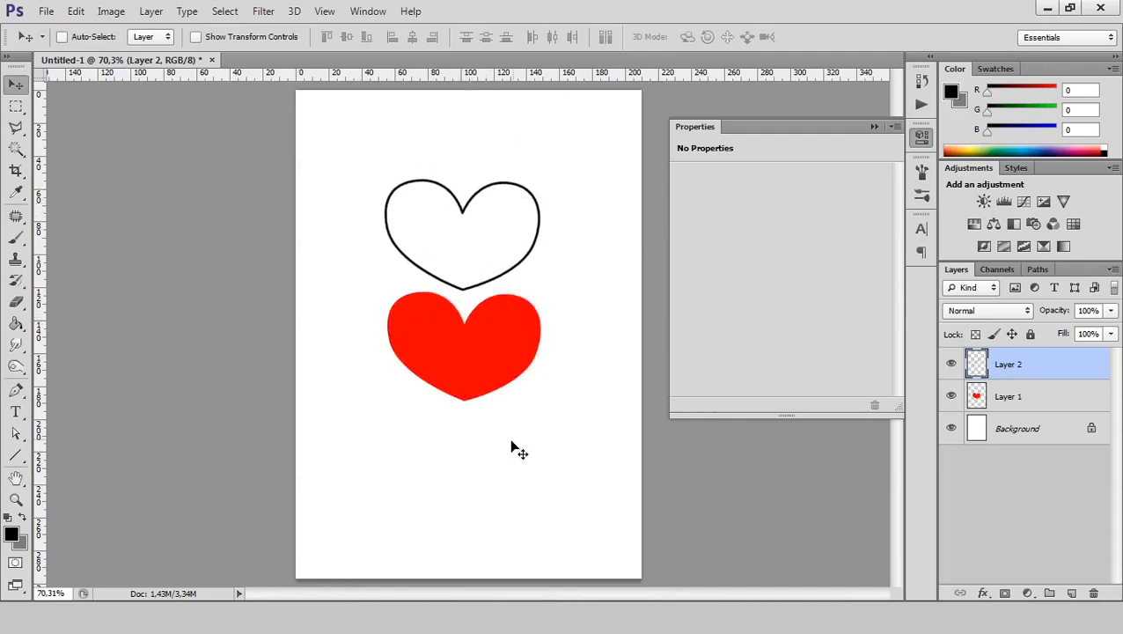
left_click(997, 399)
left_click_drag(519, 368, 452, 381)
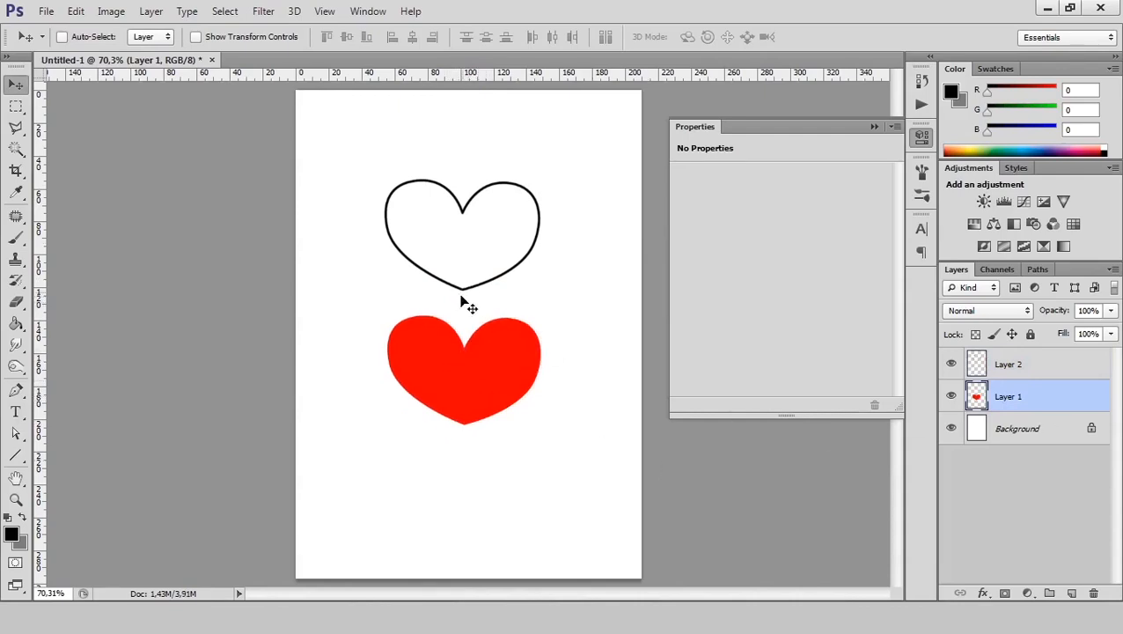
left_click_drag(468, 288, 482, 309)
left_click(1008, 363)
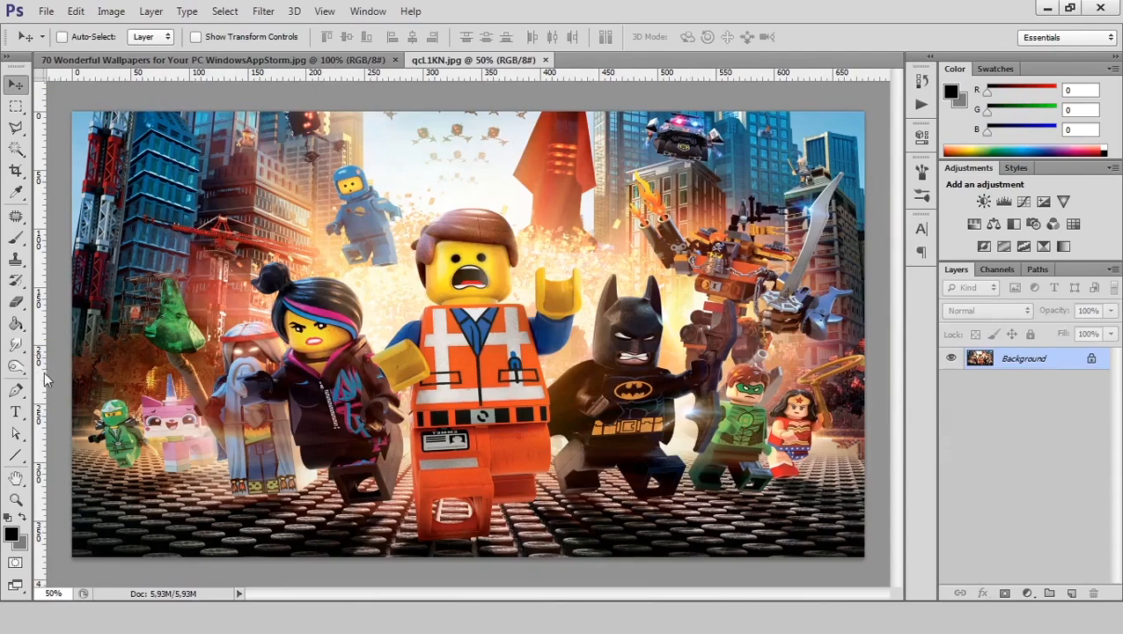
Choose the Pen tool and convert the locked Background of qcL1KN.jpg into a regular layer named Layer 0
left_click(16, 390)
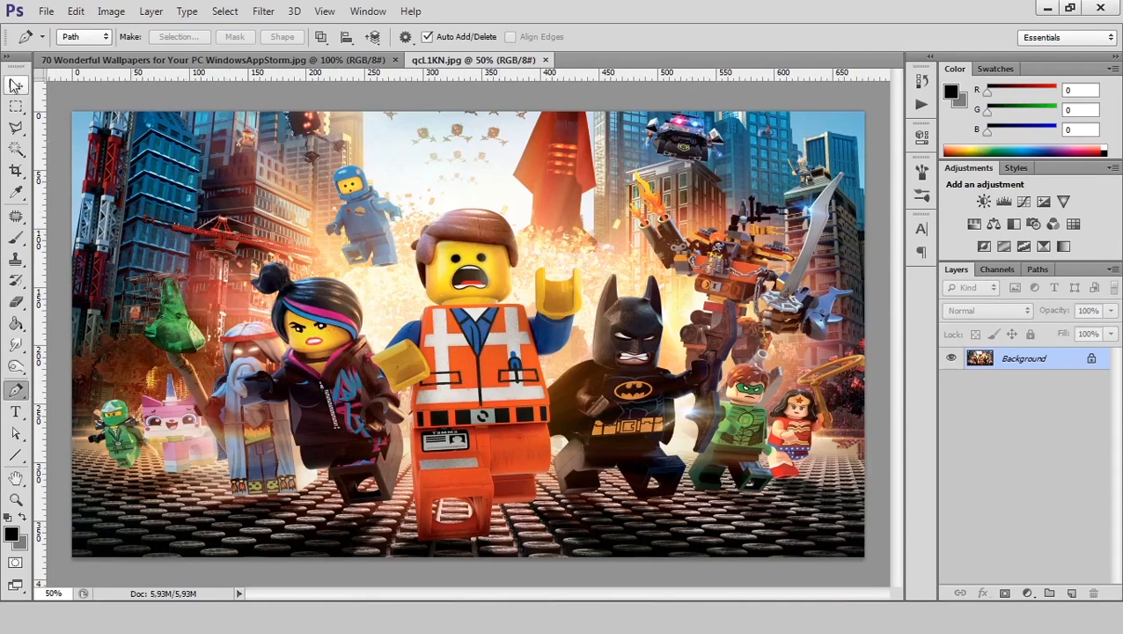
left_click(112, 60)
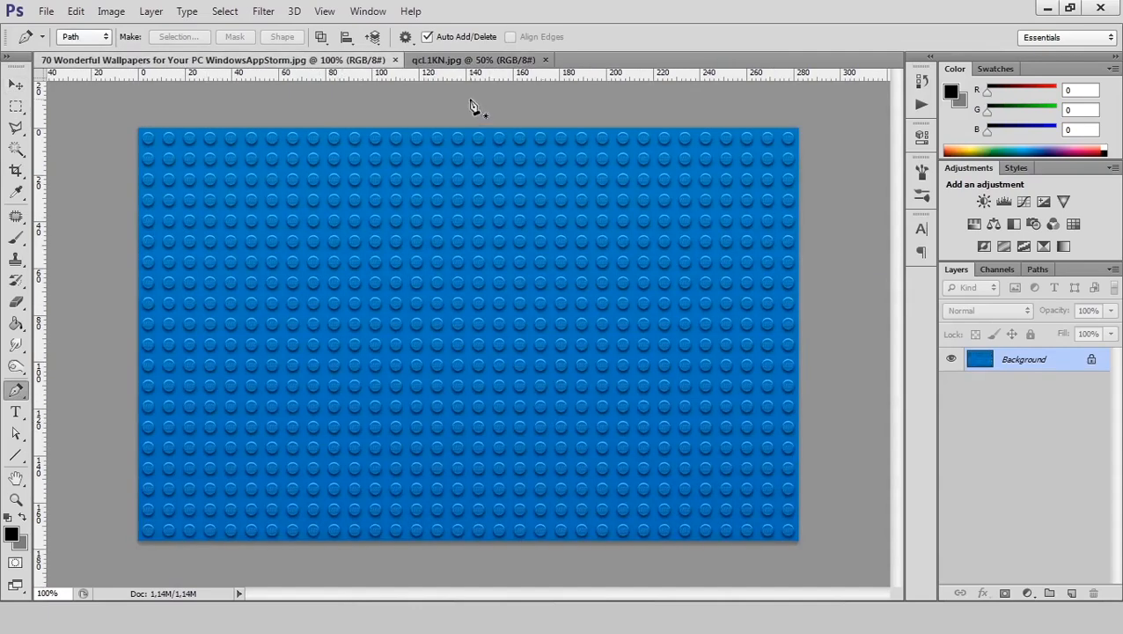
left_click(475, 59)
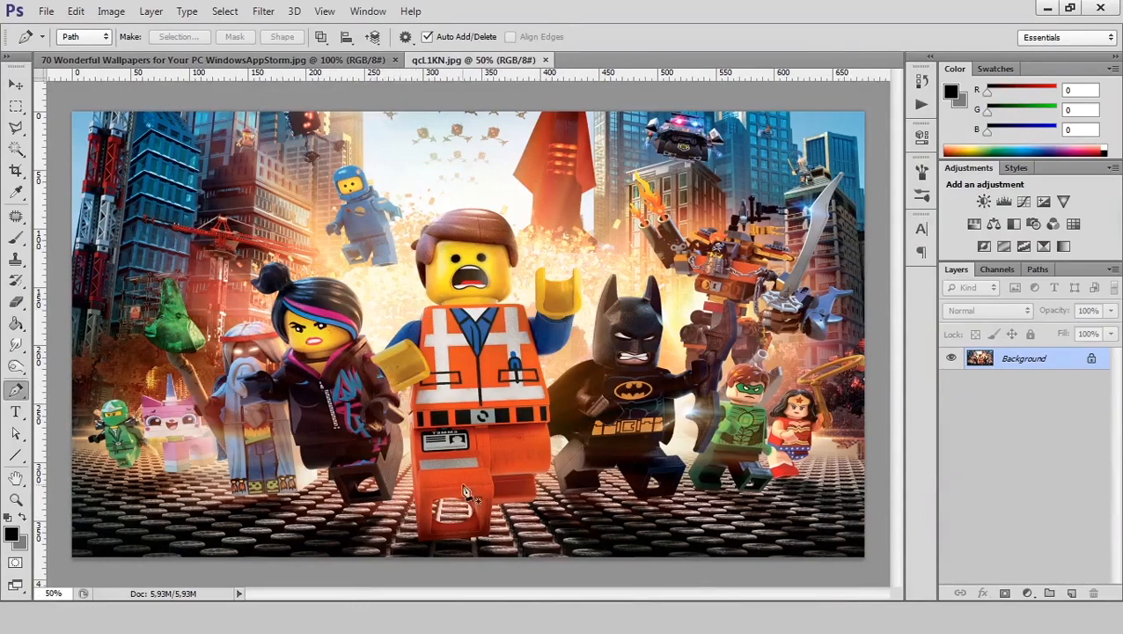
left_click(280, 60)
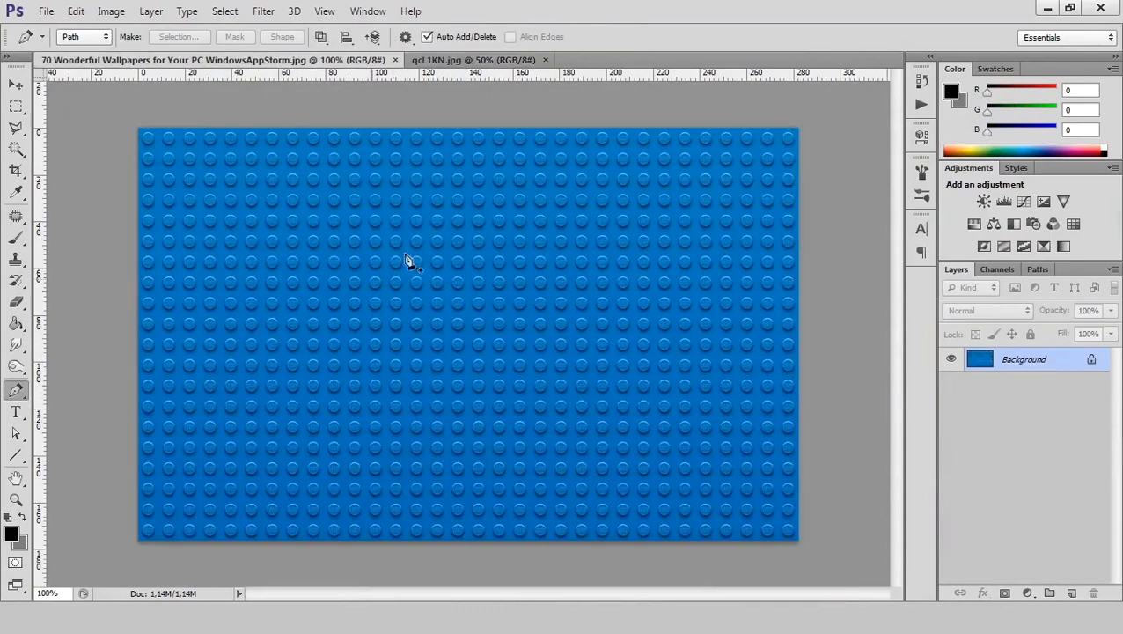
left_click(471, 60)
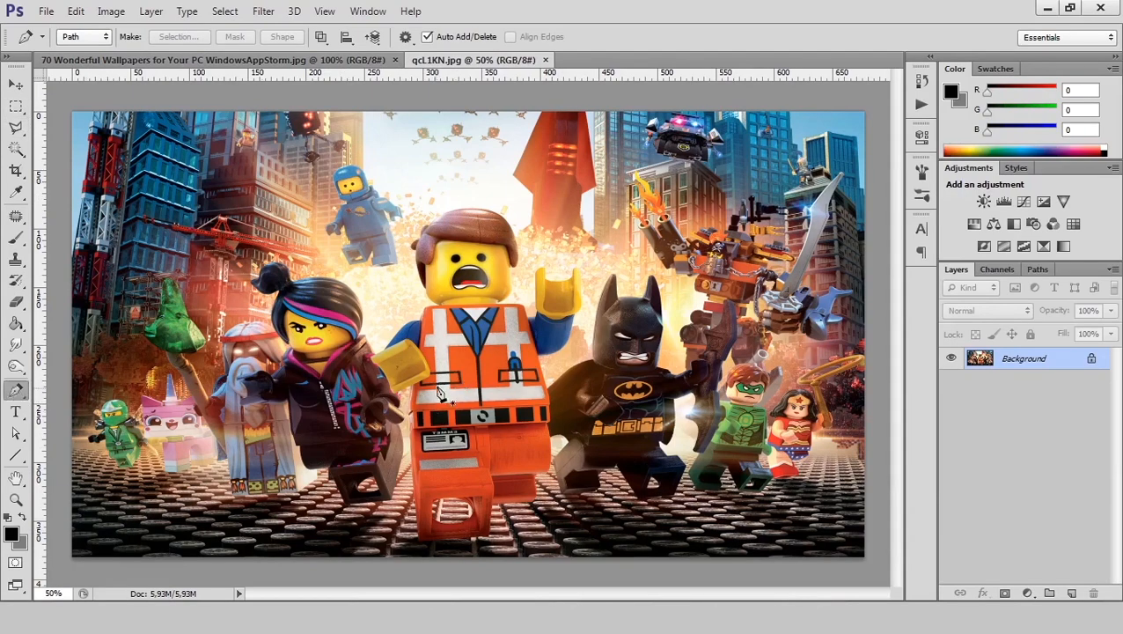
double_click(1030, 363)
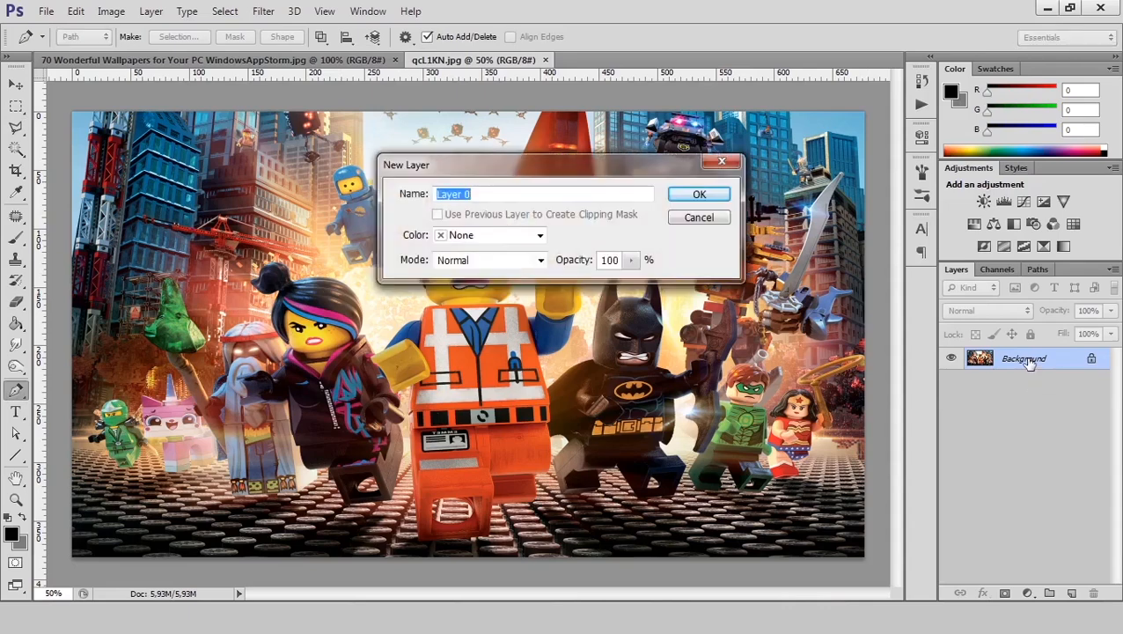
left_click(699, 196)
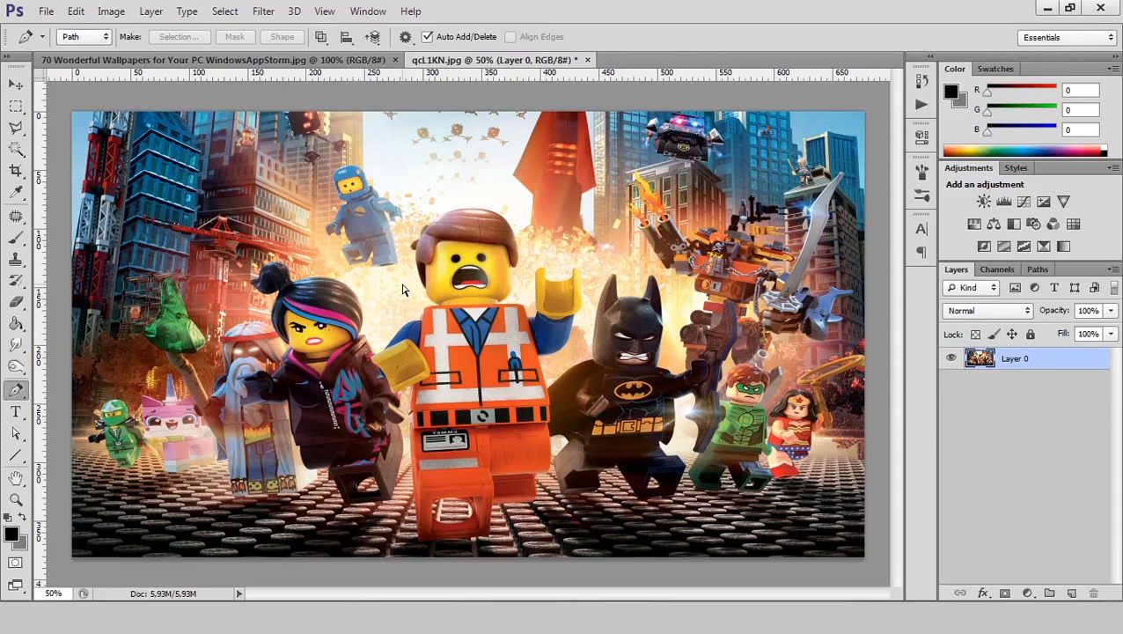
Start a Pen path at the central figure's neck and trace up the cheek and around the hair tuft on the left of the head
key("ctrl+plus")
key("ctrl+plus")
scroll(405, 291, "up", 1)
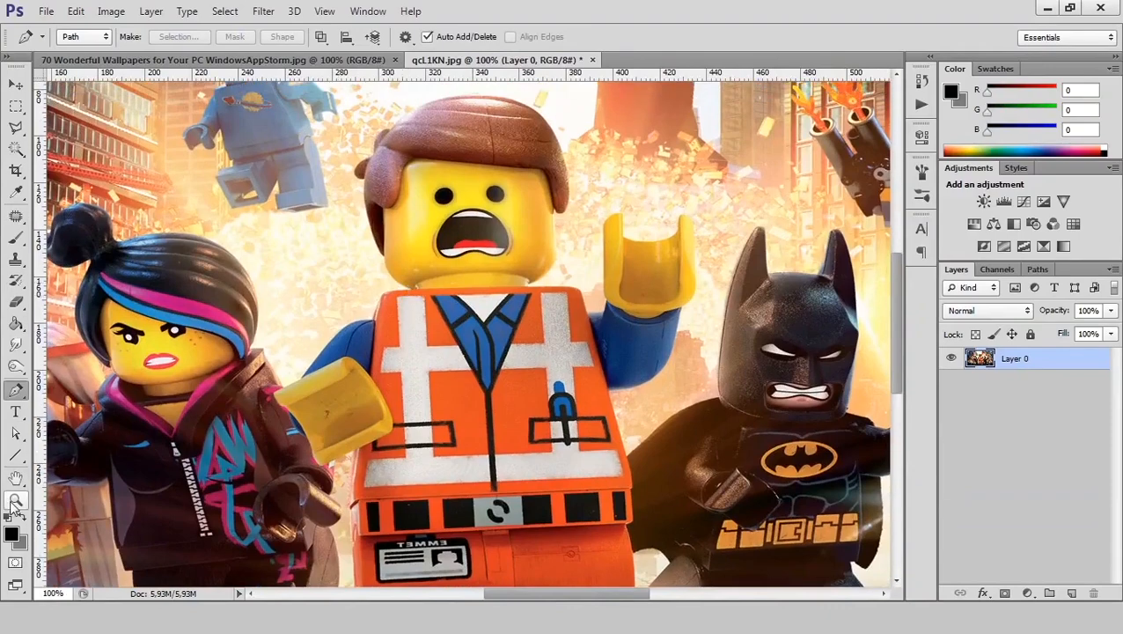
scroll(295, 332, "up", 5)
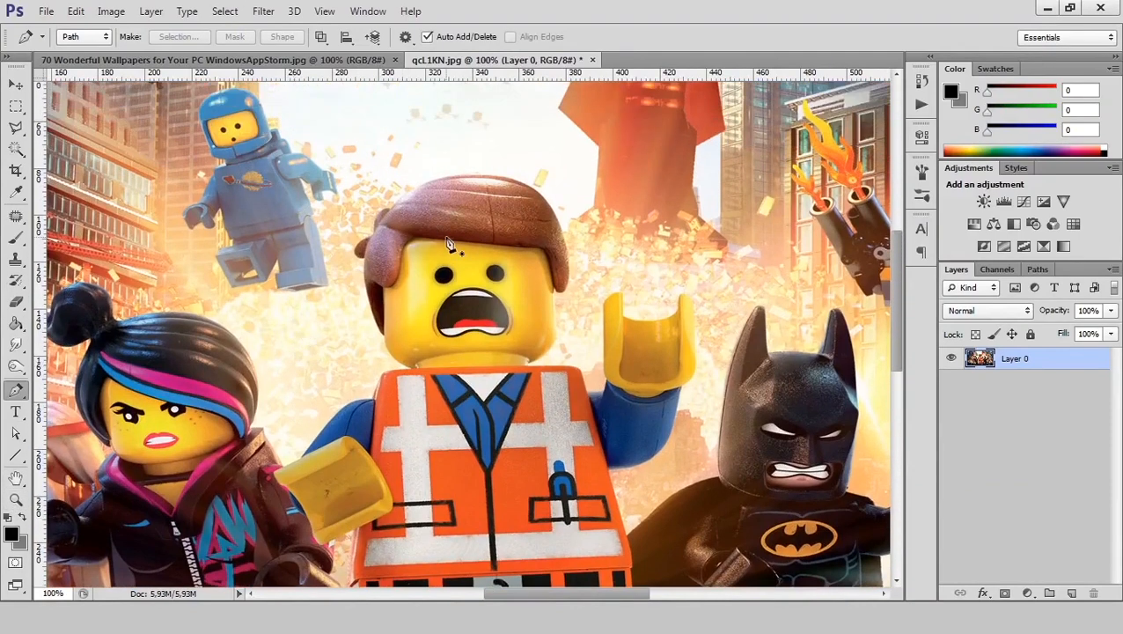
key("ctrl+plus")
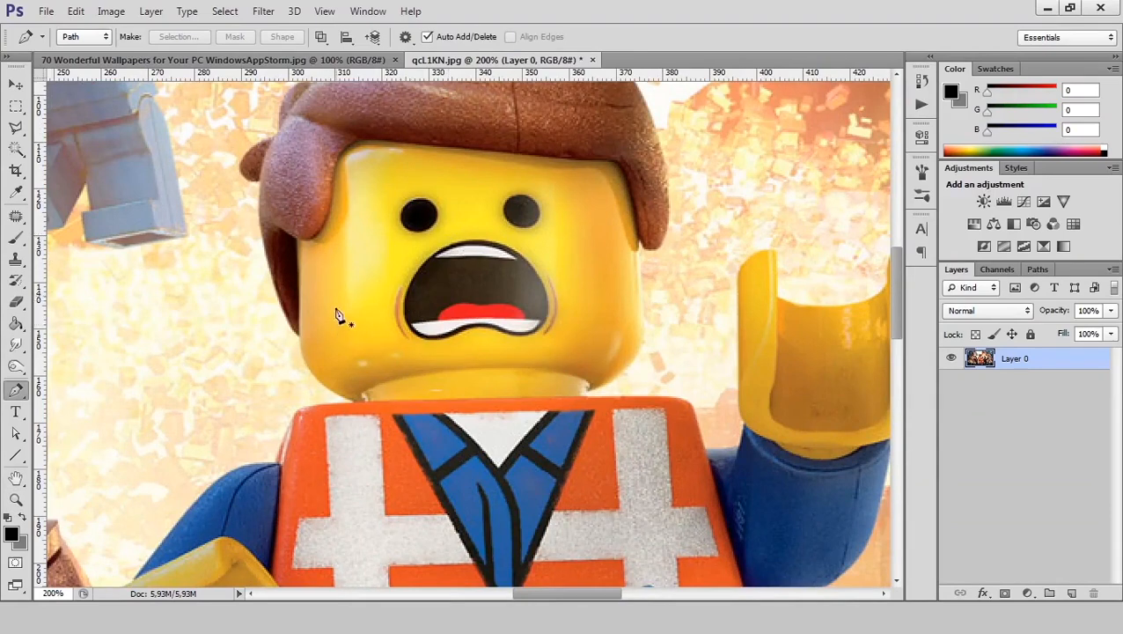
left_click_drag(337, 288, 413, 333)
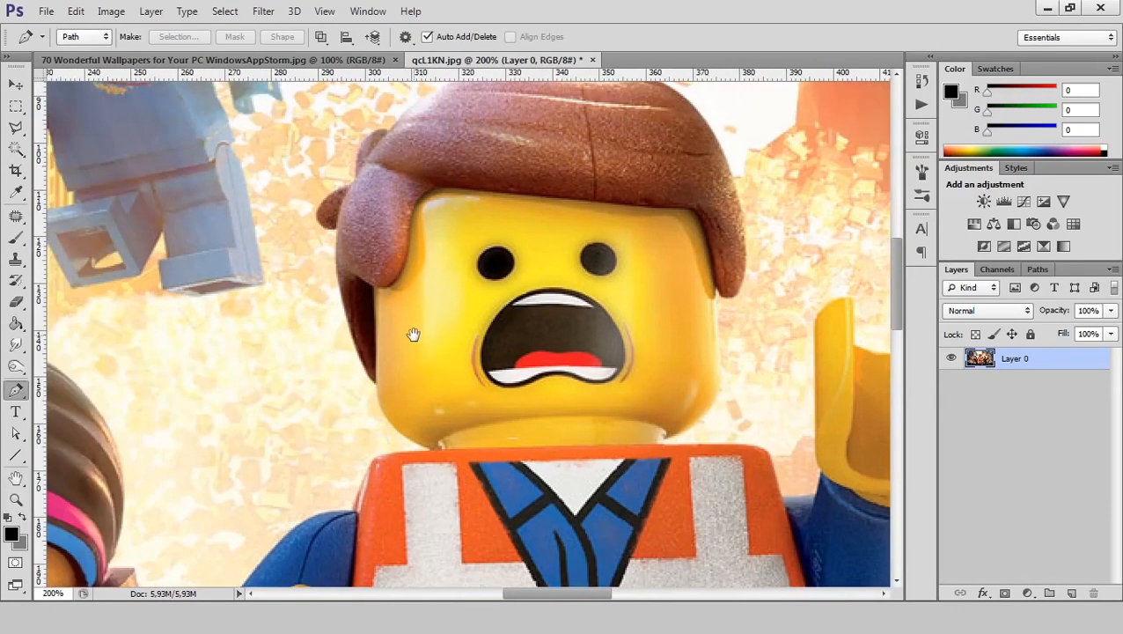
left_click(430, 450)
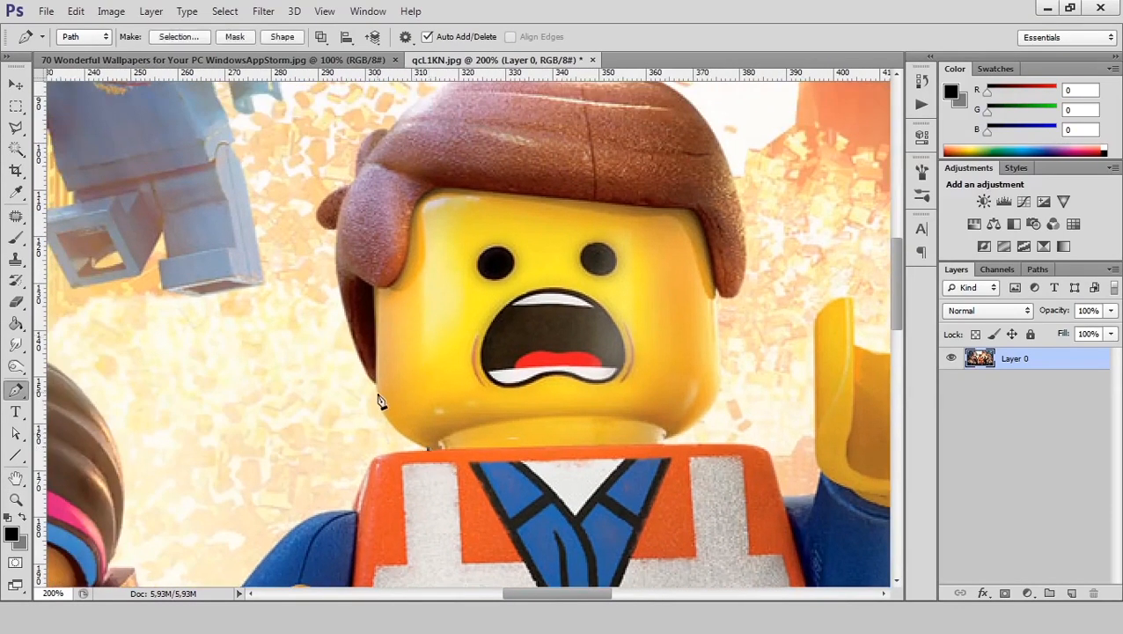
left_click_drag(374, 366, 374, 331)
left_click_drag(370, 340, 347, 367)
left_click_drag(337, 227, 346, 190)
left_click_drag(317, 208, 321, 202)
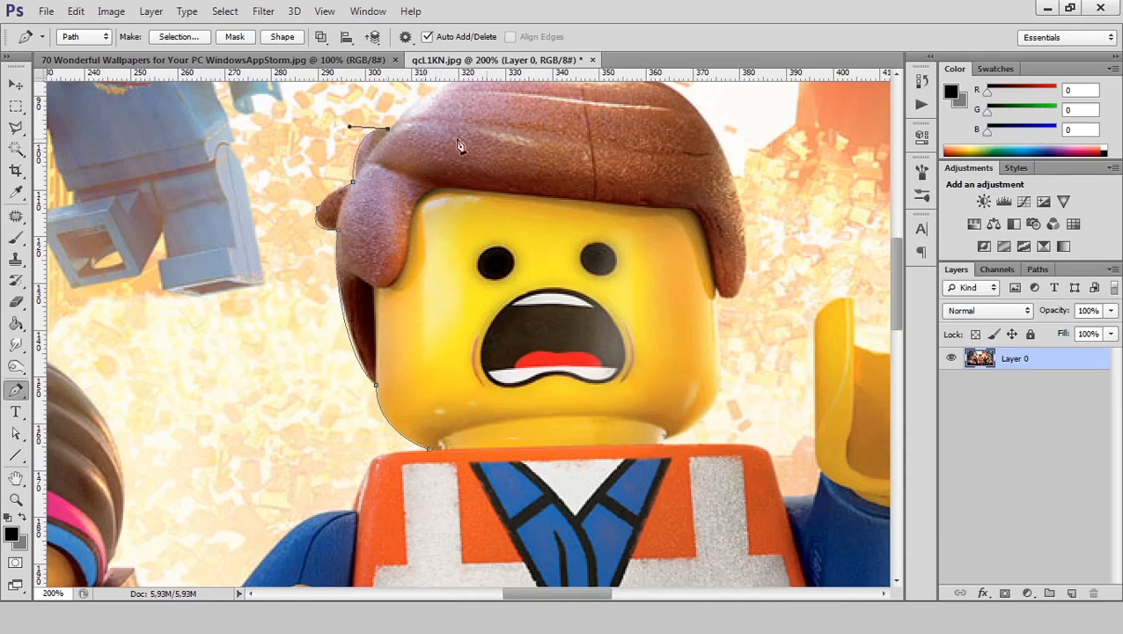
Continue the path over the top of the hair, around the opposite sideburn and down the cheek to the neck
key("space")
left_click_drag(494, 148, 394, 308)
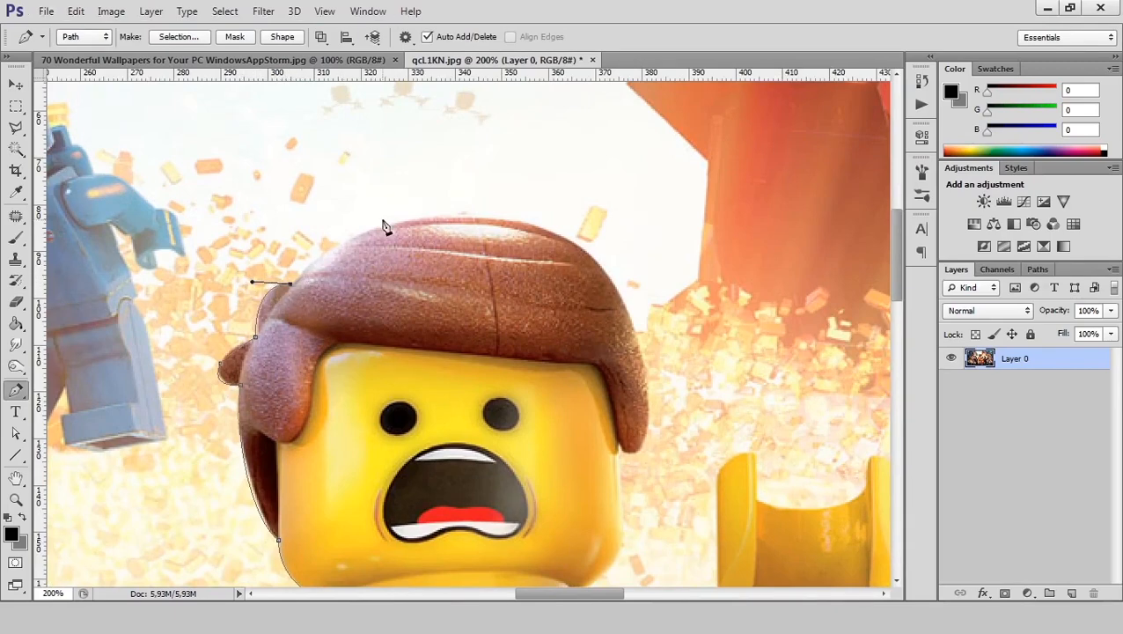
left_click_drag(424, 219, 495, 216)
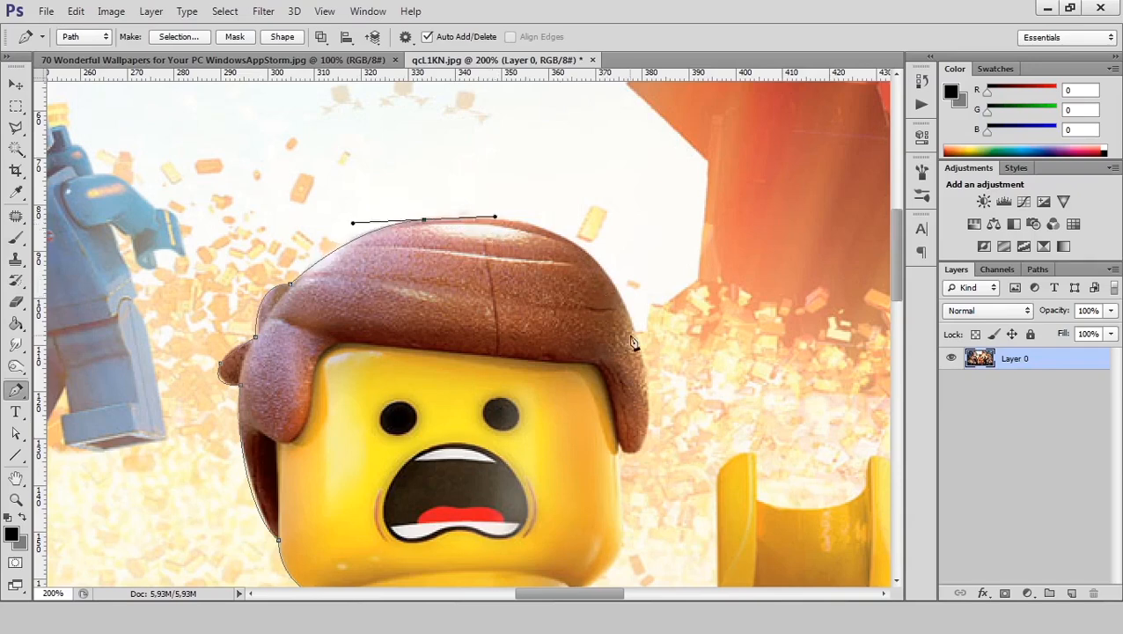
left_click_drag(644, 371, 666, 507)
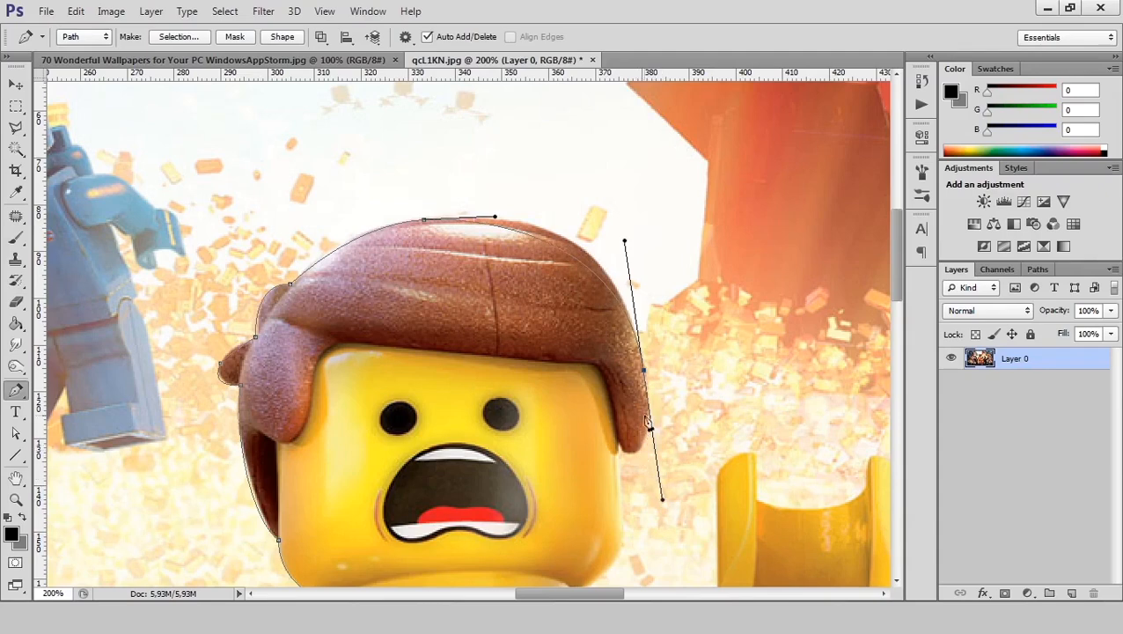
left_click(630, 456)
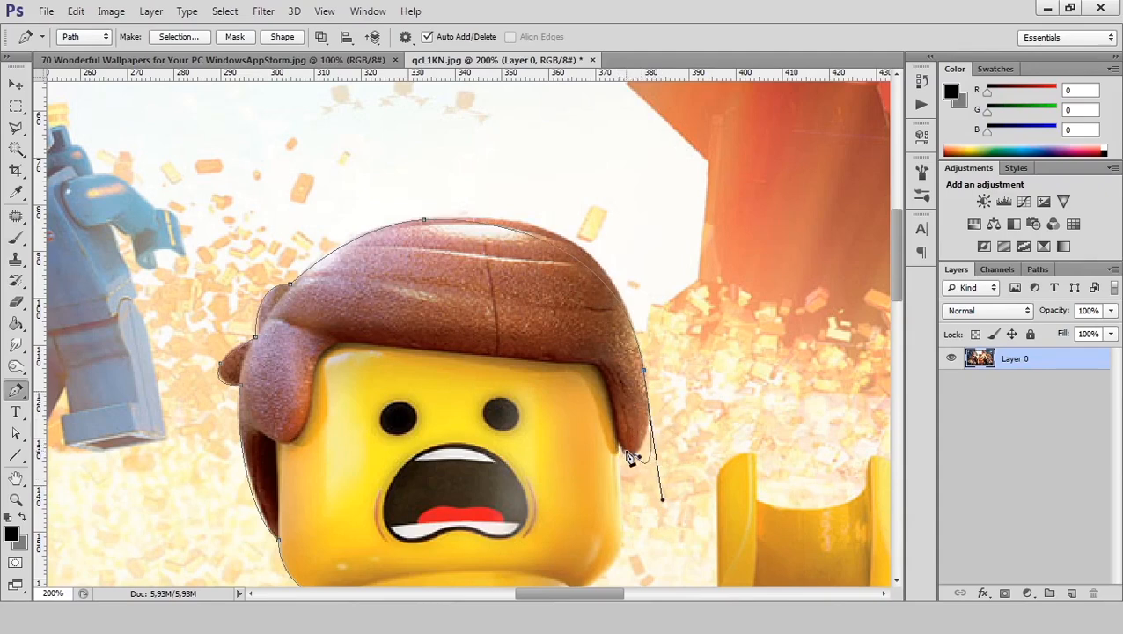
key("ctrl+z")
left_click(621, 450)
left_click_drag(620, 567, 552, 440)
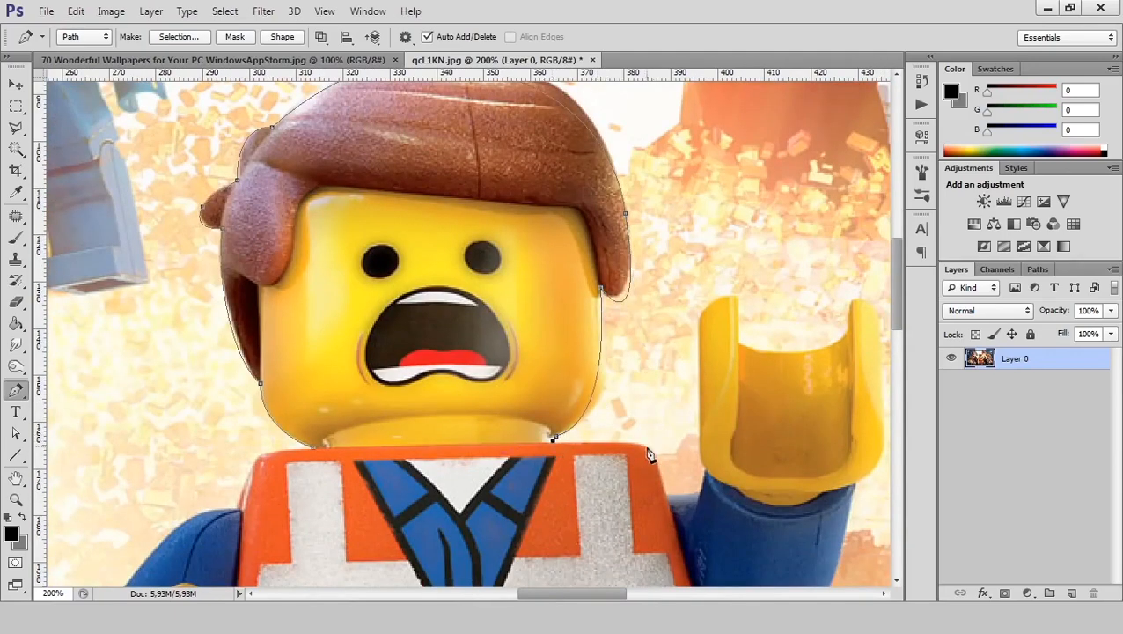
Trace the vest's shoulder, then follow the near side of the raised hand over its tip to the start of the hollow
left_click_drag(647, 448, 667, 490)
left_click(696, 317)
left_click(736, 296)
left_click(737, 342)
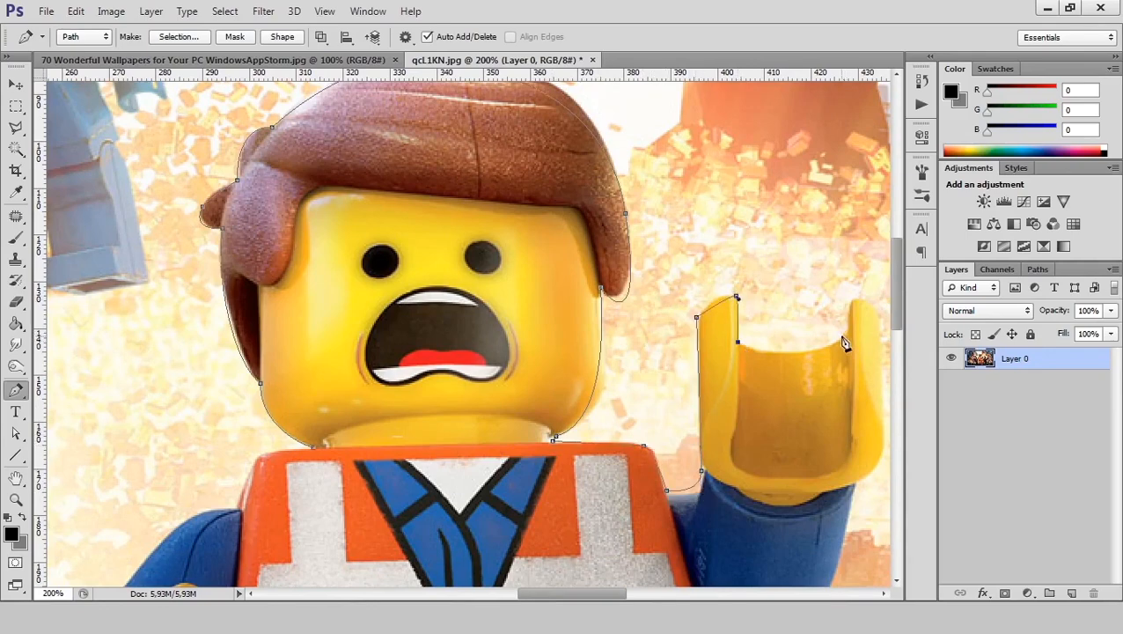
Trace the hollow of the raised hand, its far tip and its outer edge down to the sleeve
left_click_drag(848, 329, 858, 297)
key("ctrl+alt+z")
left_click_drag(796, 355, 813, 350)
left_click(848, 333)
left_click_drag(862, 303, 876, 313)
left_click_drag(883, 403, 738, 389)
left_click(708, 434)
Continue the path along the underside of the raised arm, down the side of the vest and around the end of the belt
left_click_drag(680, 517, 692, 326)
left_click_drag(665, 384, 616, 401)
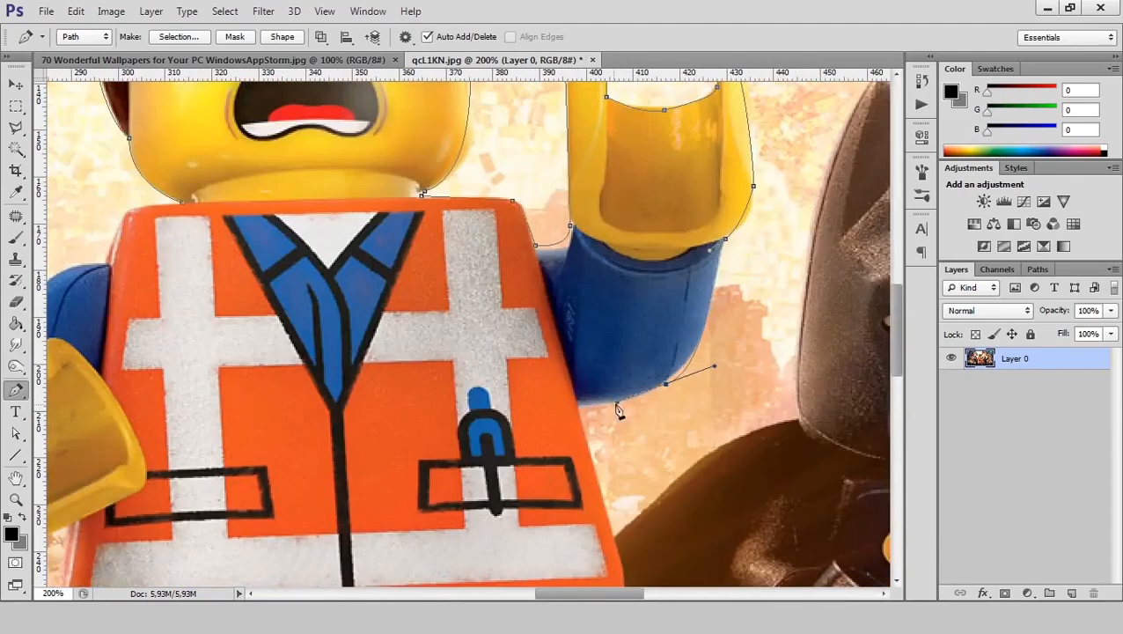
left_click(577, 407)
left_click_drag(624, 574, 594, 398)
left_click(590, 389)
left_click(594, 429)
left_click(597, 491)
left_click(585, 500)
Trace the outer edge of the rear leg and its foot, continuing to the lower corner of the front foot
left_click_drag(644, 509, 644, 339)
left_click_drag(585, 530, 544, 548)
left_click_drag(544, 549, 592, 437)
left_click(594, 425)
left_click(588, 512)
left_click(572, 536)
left_click_drag(414, 550, 498, 397)
left_click(475, 521)
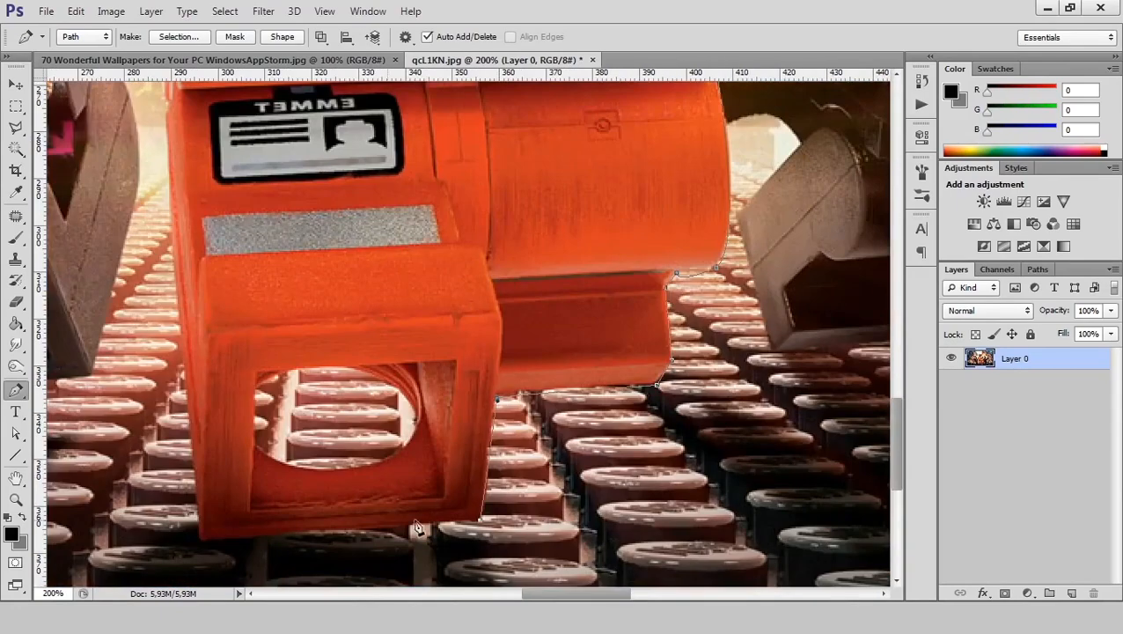
Trace along the bottom of the front foot and up the outer side of that leg to the belt
left_click(197, 534)
left_click_drag(173, 215, 365, 287)
left_click(365, 284)
left_click_drag(358, 183, 436, 392)
left_click(402, 386, "alt")
left_click(397, 322)
left_click(391, 319)
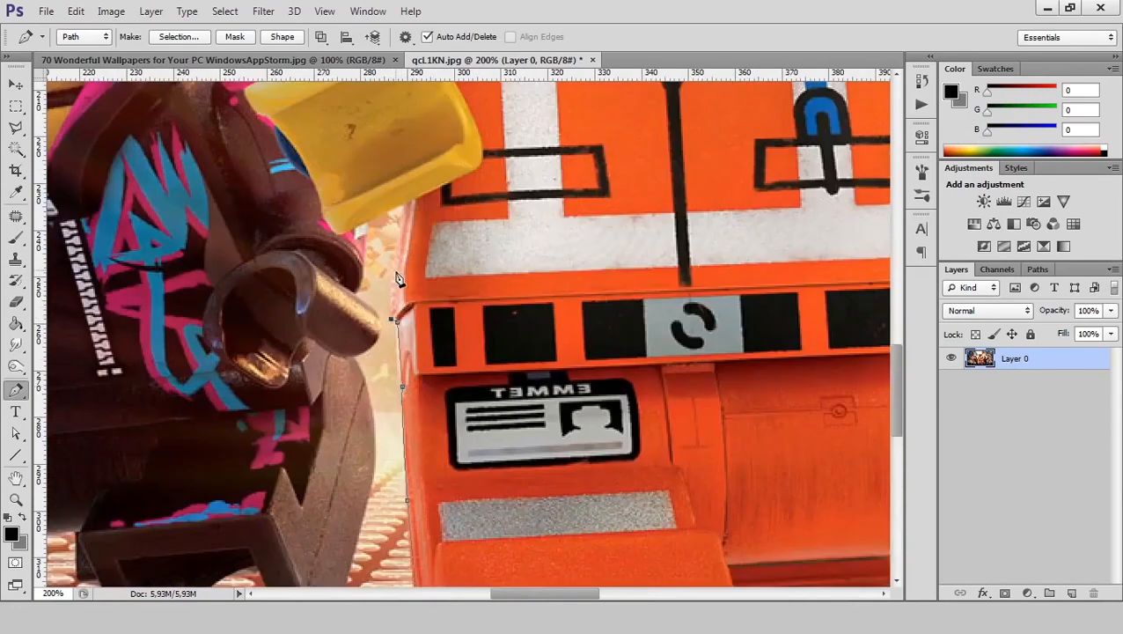
Continue the path up the left side of the vest and around the lower edge and open end of the lowered hand
left_click(393, 289)
left_click(406, 205)
left_click(338, 234)
left_click_drag(324, 218, 319, 205)
left_click(269, 117)
left_click_drag(254, 87, 337, 286)
left_click(337, 284)
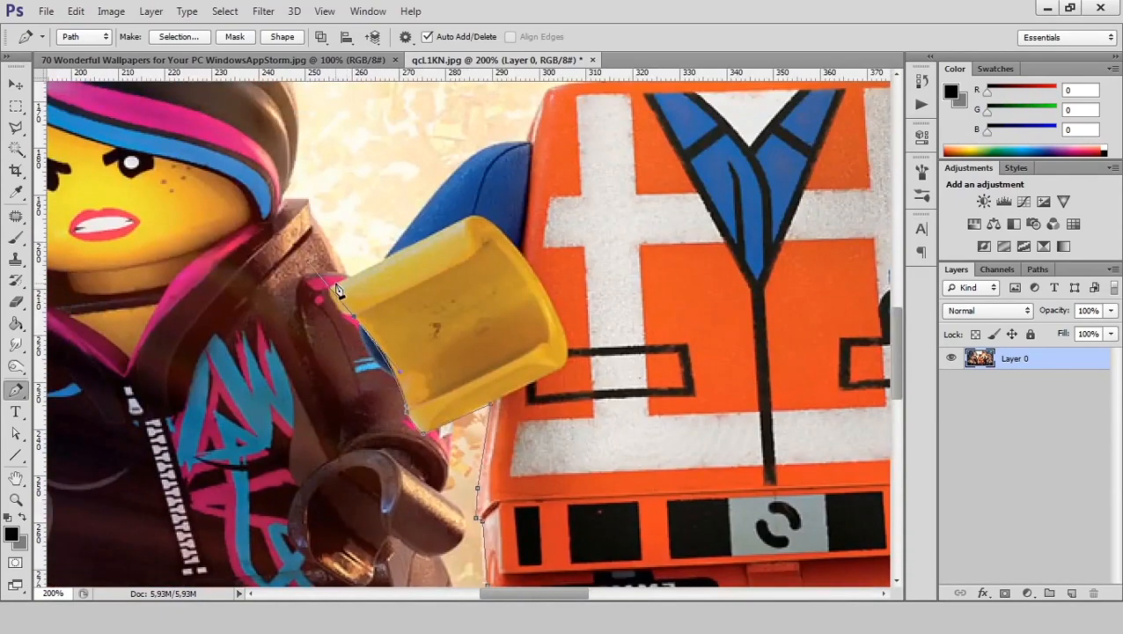
Trace the upper edge of the lowered hand, the blue sleeve and the shoulder, and close the path at the neck
left_click(383, 259)
left_click_drag(447, 176, 456, 166)
left_click_drag(530, 143, 572, 154)
left_click_drag(548, 117, 485, 263)
left_click(529, 263)
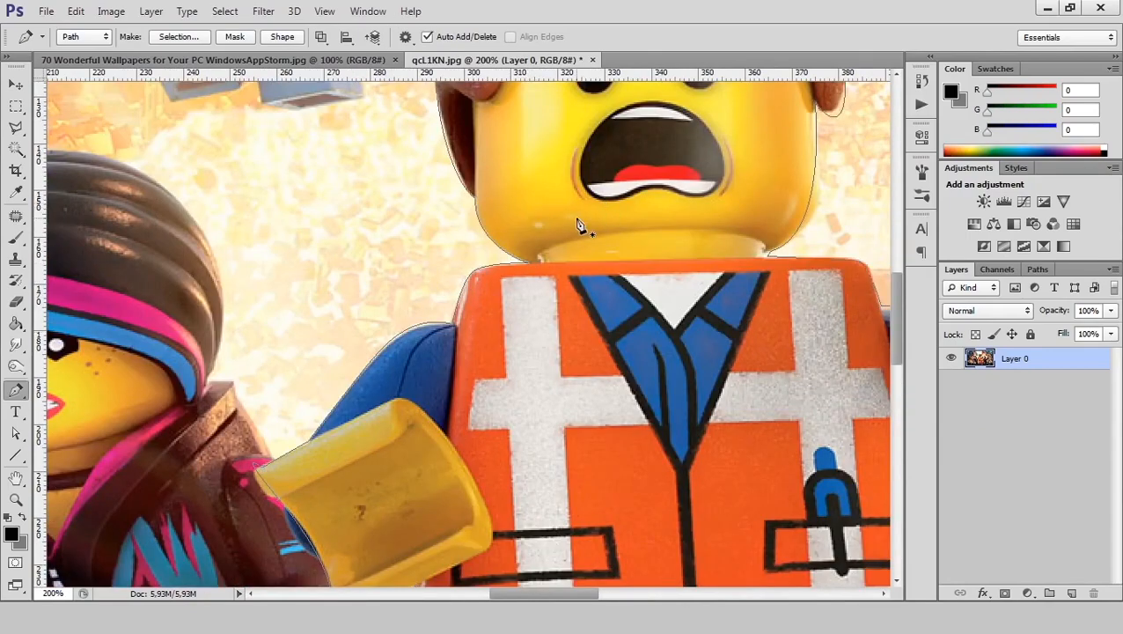
Refine the path's anchor points where the back hair meets the cheek and where the neck meets the vest
left_click_drag(588, 259, 589, 453)
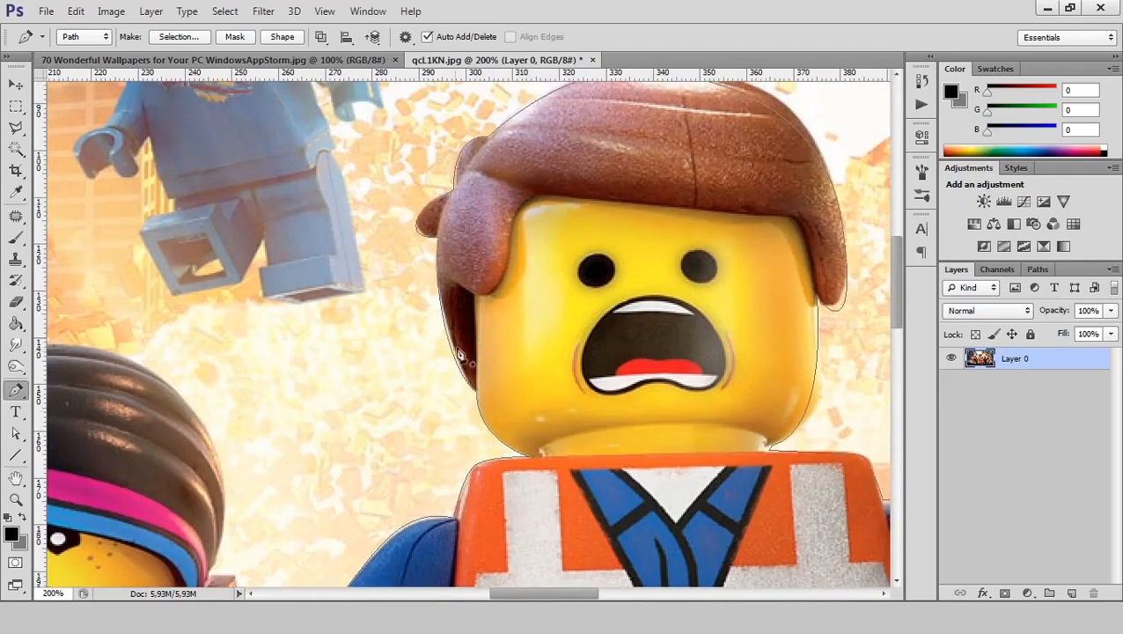
left_click_drag(476, 392, 450, 368)
key("ctrl+plus")
key("ctrl+plus")
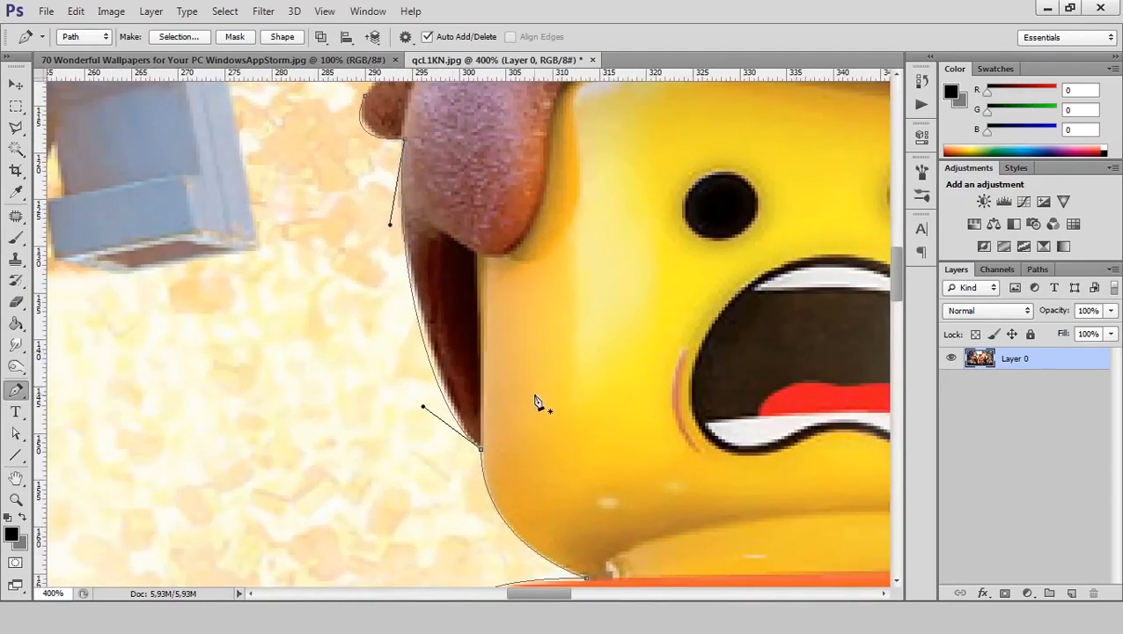
left_click_drag(526, 383, 514, 334)
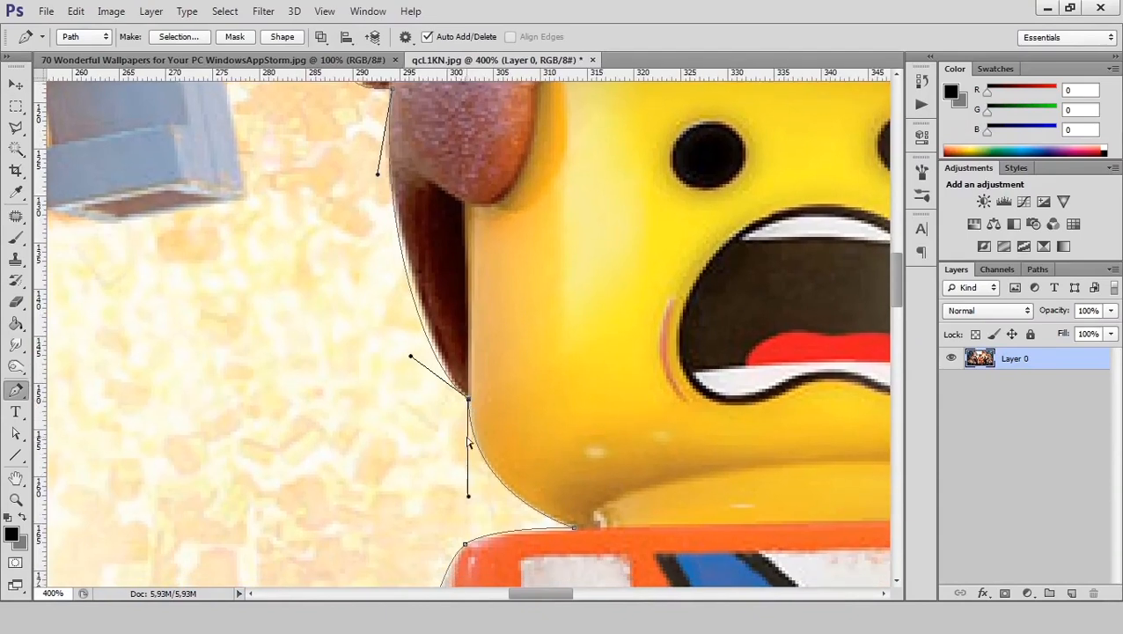
left_click_drag(468, 399, 468, 395)
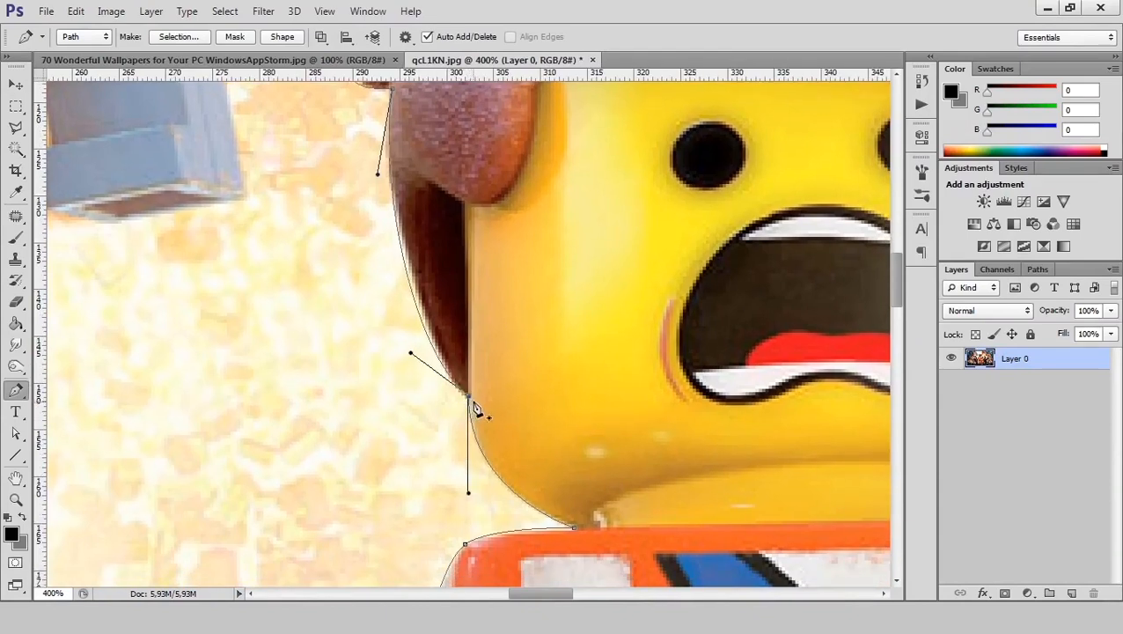
left_click(574, 529, "ctrl")
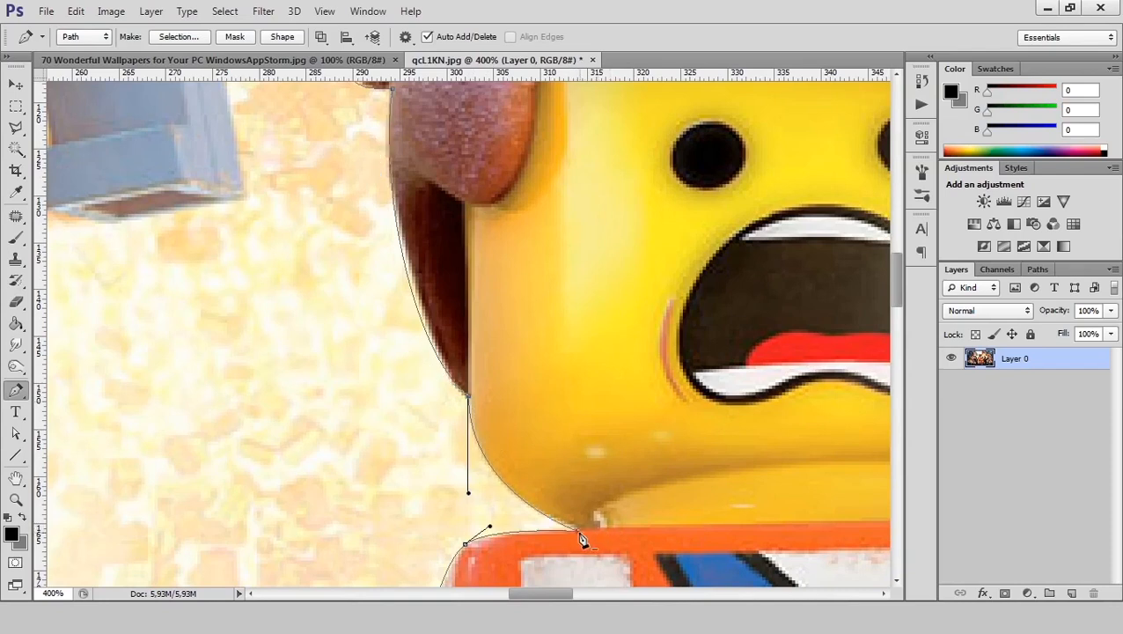
Adjust the anchor points and direction handles so the path fits the hair tufts at the back of the head
left_click_drag(413, 340, 456, 486)
left_click(437, 457, "ctrl")
left_click_drag(397, 288, 395, 309)
left_click_drag(383, 231, 360, 294)
left_click(375, 231, "ctrl")
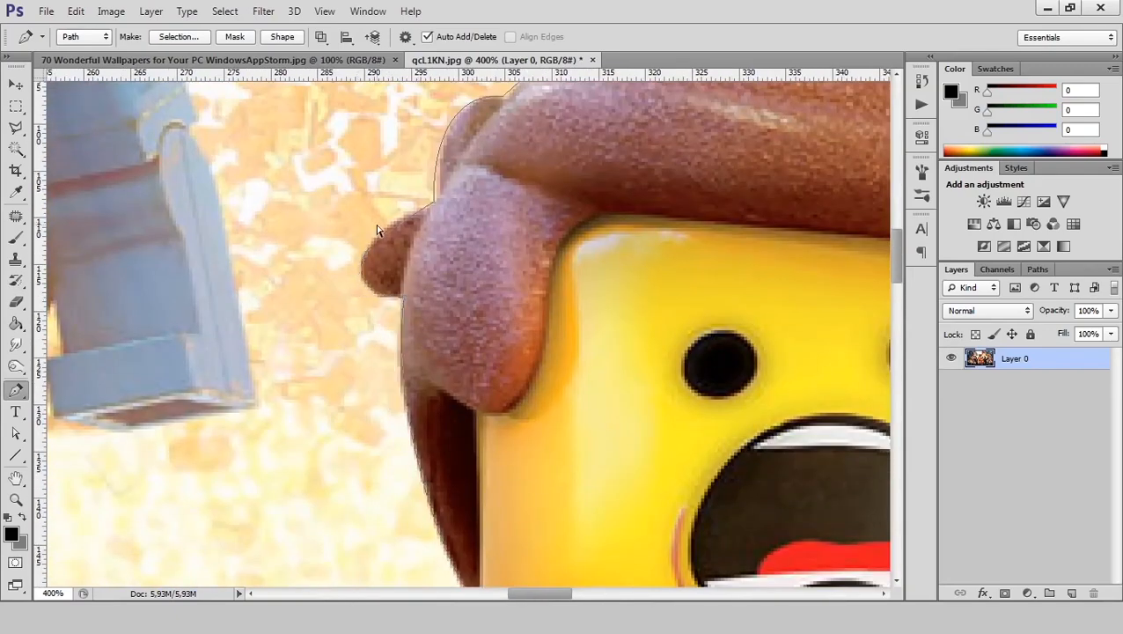
left_click_drag(376, 231, 373, 225)
left_click_drag(433, 201, 430, 207)
left_click_drag(436, 204, 427, 261)
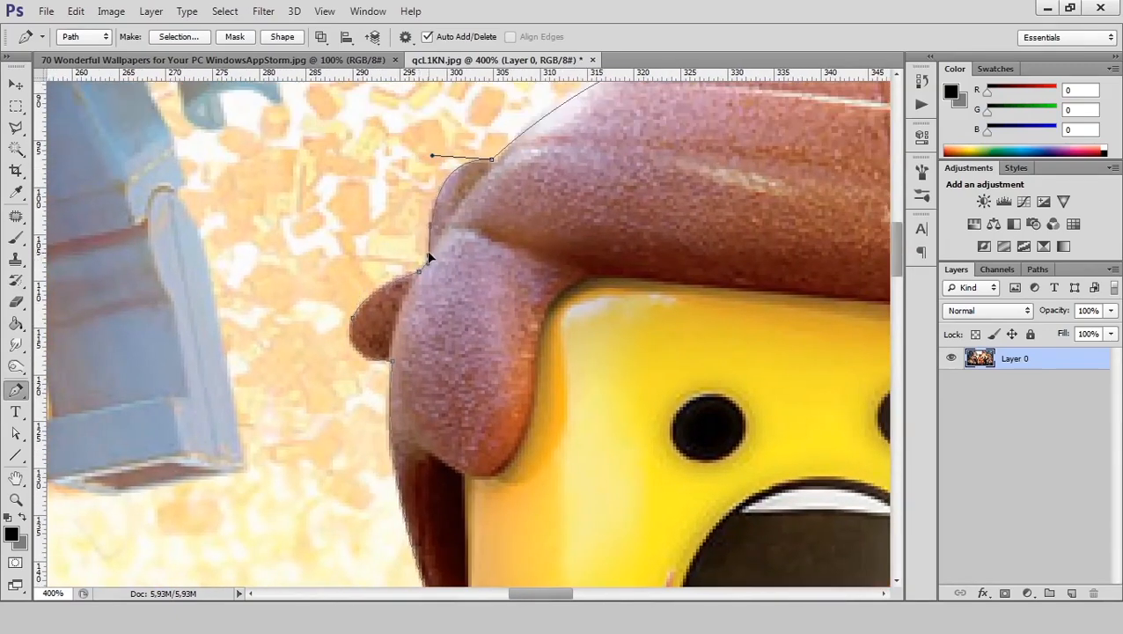
left_click_drag(432, 154, 218, 321)
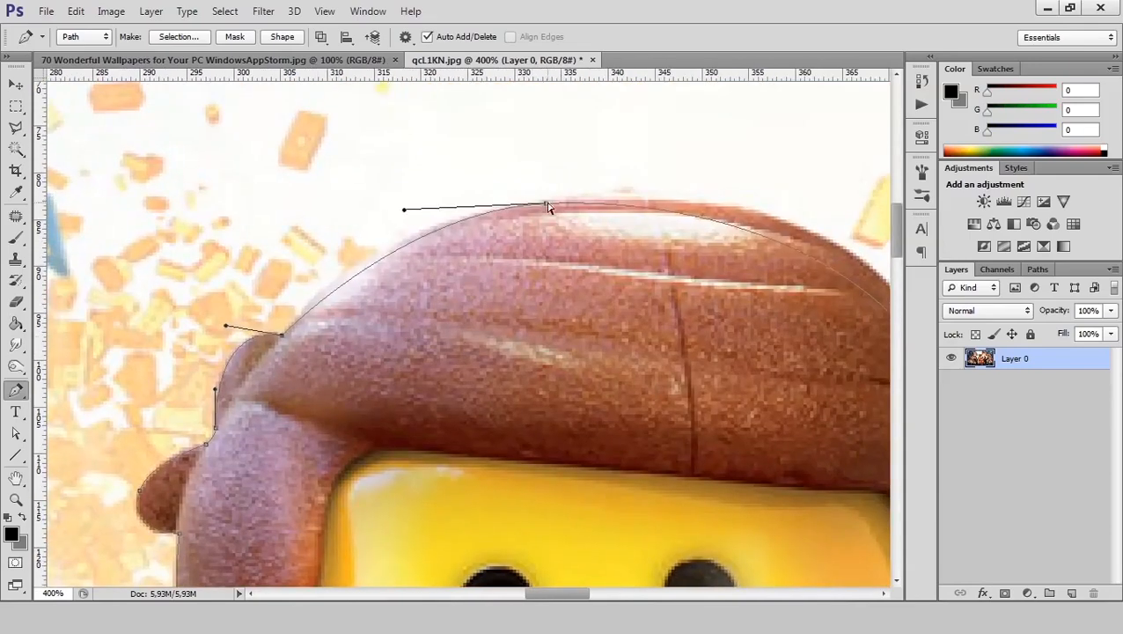
Reshape the path along the top of the hair by moving its anchor points and handles onto the edge
left_click_drag(546, 204, 516, 204)
left_click_drag(374, 212, 368, 221)
left_click_drag(836, 291, 543, 252)
left_click_drag(470, 154, 506, 160)
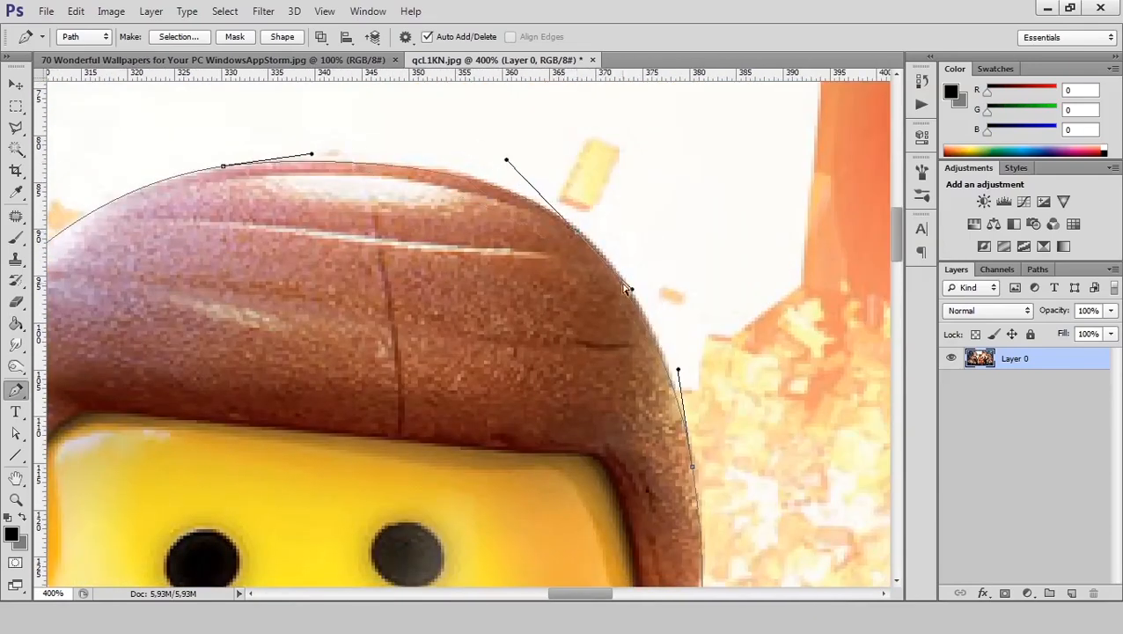
left_click_drag(576, 231, 584, 238)
left_click_drag(678, 370, 682, 377)
Fit the path around the tip of the right sideburn by adjusting the surrounding anchor points and handles
left_click_drag(681, 377, 632, 191)
left_click(637, 460)
left_click_drag(666, 526, 669, 491)
left_click_drag(643, 282, 646, 286)
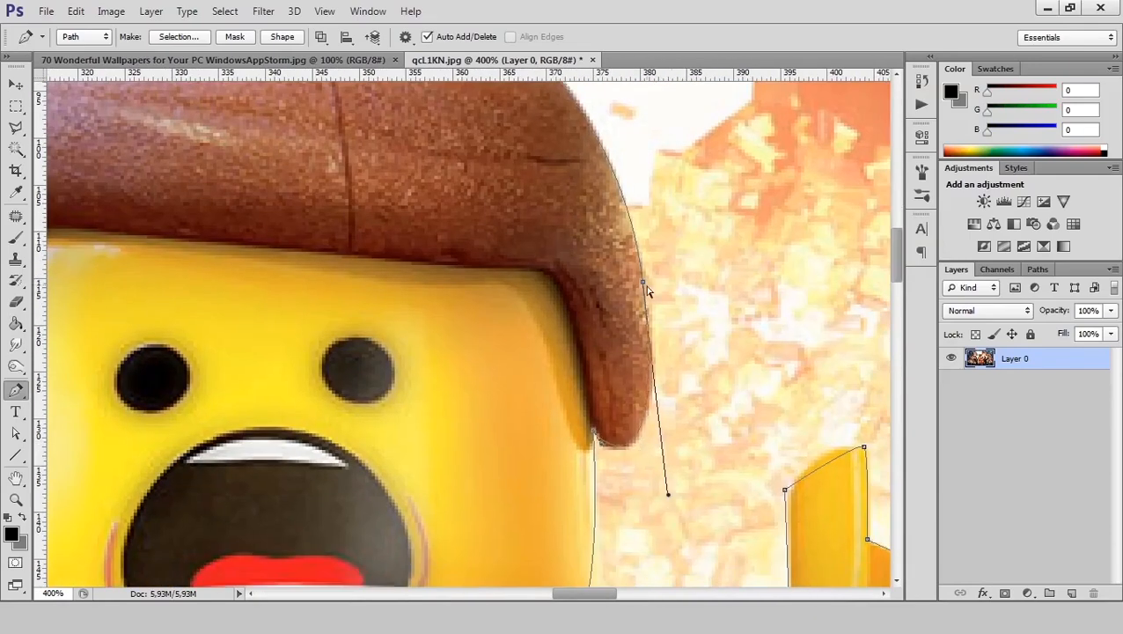
left_click_drag(597, 365, 586, 284)
left_click(583, 347, "ctrl")
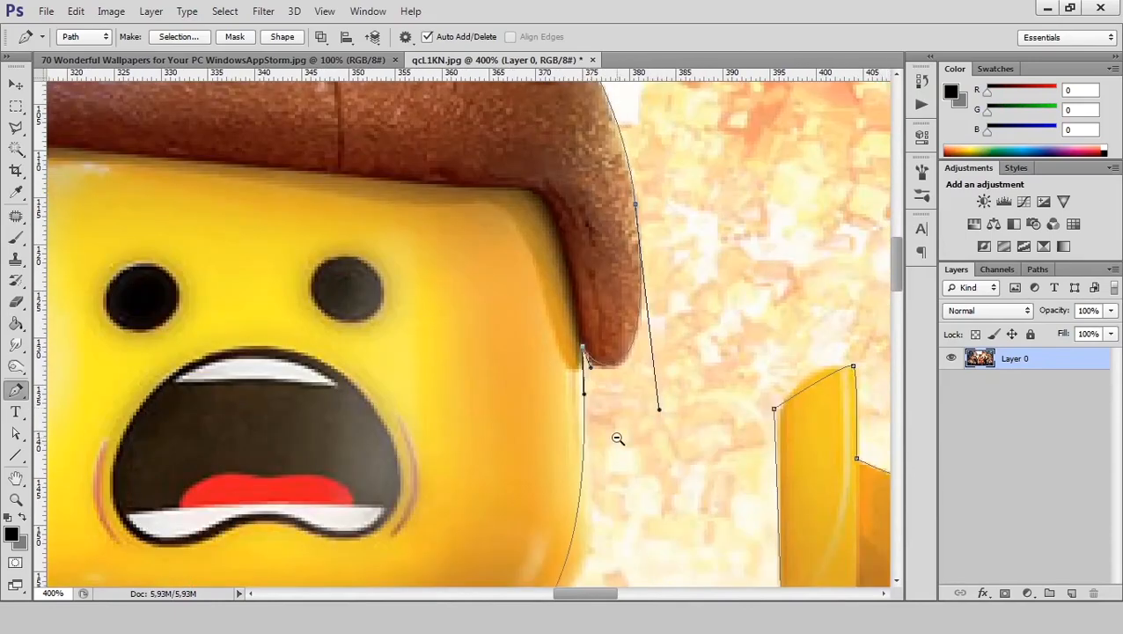
Add an anchor point on the right jaw and reshape the path along the cheek down to the neck
scroll(616, 441, "down", 1)
scroll(641, 409, "down", 3)
left_click(566, 403)
left_click_drag(565, 403, 571, 408)
left_click_drag(586, 340, 582, 374)
left_click_drag(561, 448, 561, 439)
left_click_drag(486, 487, 474, 489)
left_click_drag(512, 477, 515, 472)
left_click_drag(480, 495, 474, 499)
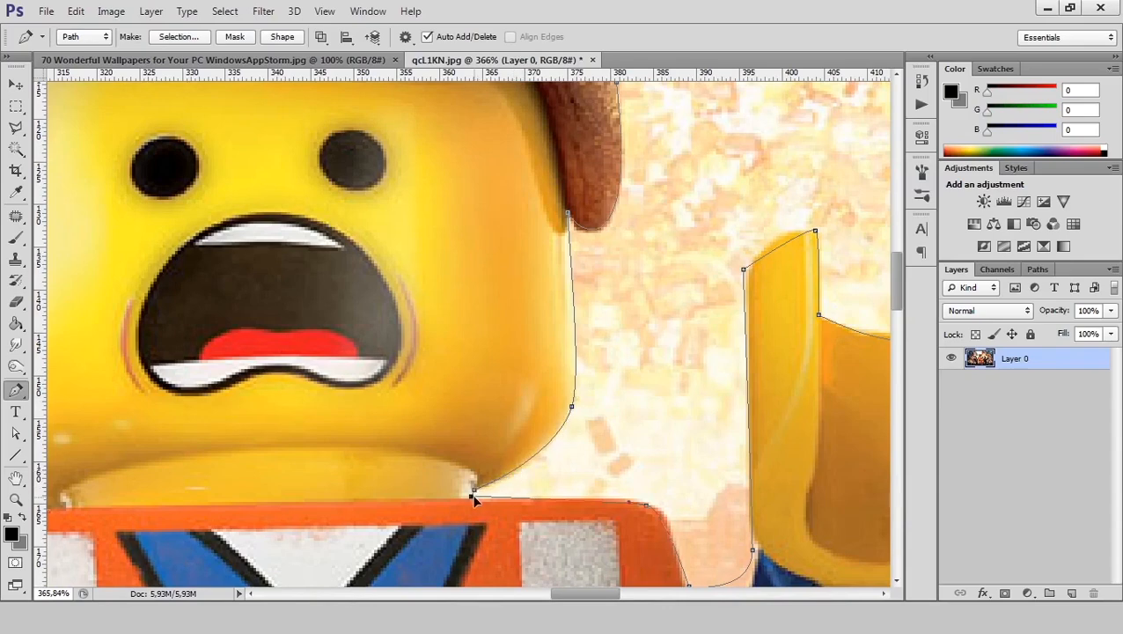
Reshape the path around the vest's right shoulder corner, down to where it meets the raised arm
left_click_drag(649, 449, 499, 276)
left_click_drag(497, 331, 493, 329)
left_click_drag(524, 336, 530, 338)
left_click_drag(538, 412, 539, 422)
left_click_drag(516, 351, 539, 385)
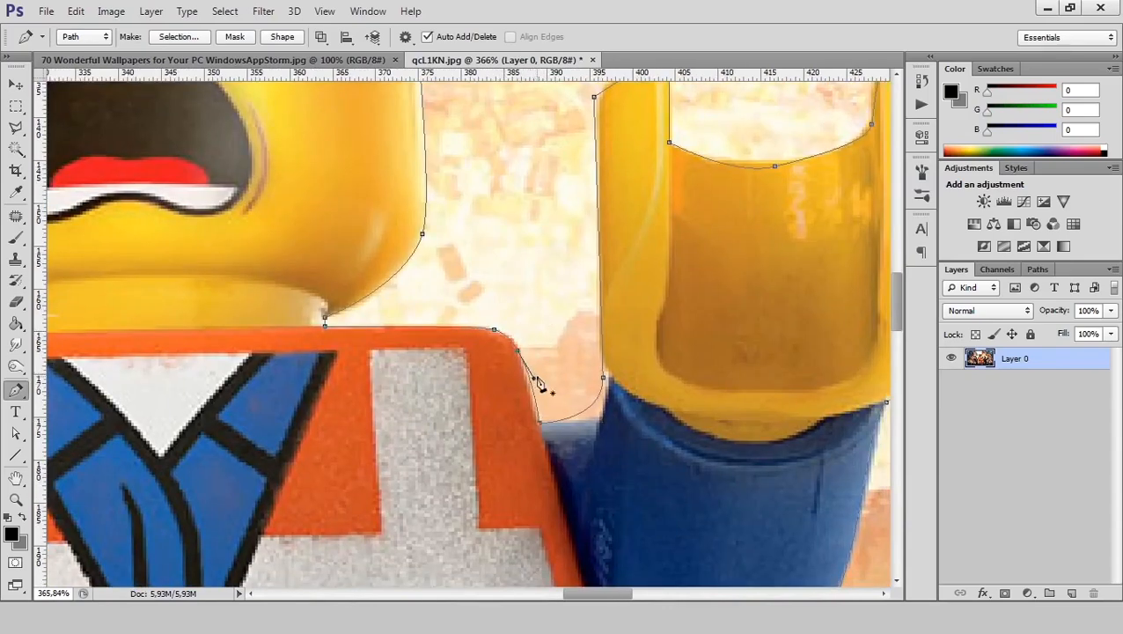
left_click_drag(536, 424, 534, 422)
Fit the path to the near side, first tip and curved hollow of the raised hand
left_click_drag(603, 377, 515, 539)
left_click_drag(500, 241, 519, 211)
left_click_drag(572, 204, 572, 206)
left_click_drag(505, 237, 506, 242)
left_click_drag(680, 310, 668, 311)
mouse_move(638, 316)
left_mouse_down()
mouse_move(626, 314)
mouse_move(653, 309)
left_mouse_up()
left_click_drag(695, 306, 701, 308)
Adjust the anchor points and handles around the far tip of the raised hand
left_click(777, 271, "ctrl")
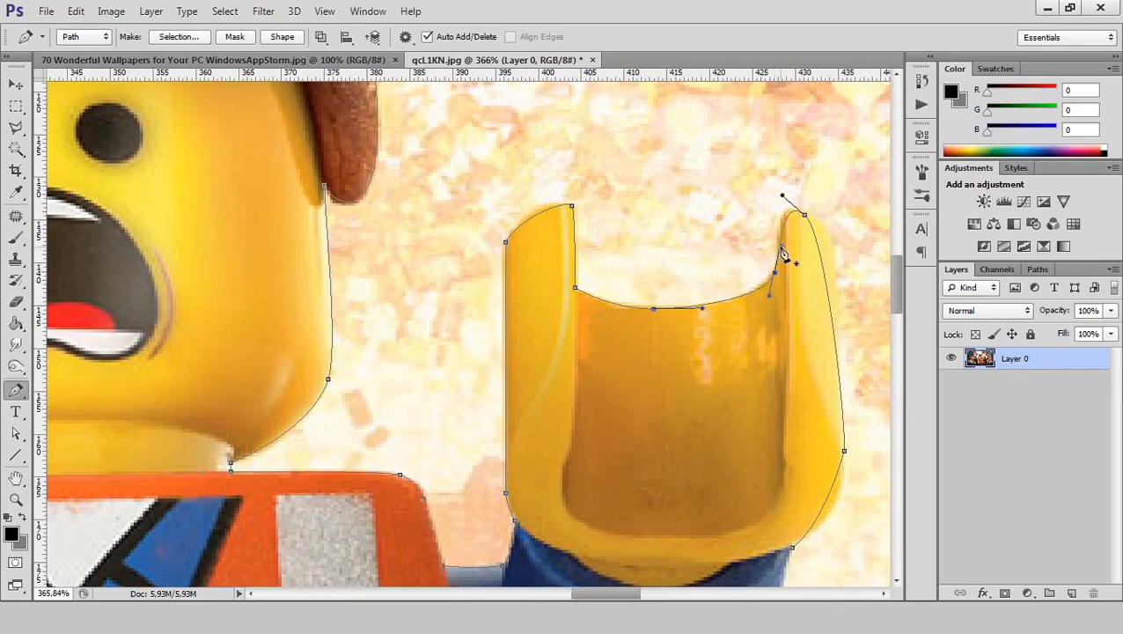
left_click(804, 215, "ctrl")
left_click_drag(781, 247, 847, 227)
left_click_drag(804, 215, 805, 208)
left_click(774, 269, "ctrl")
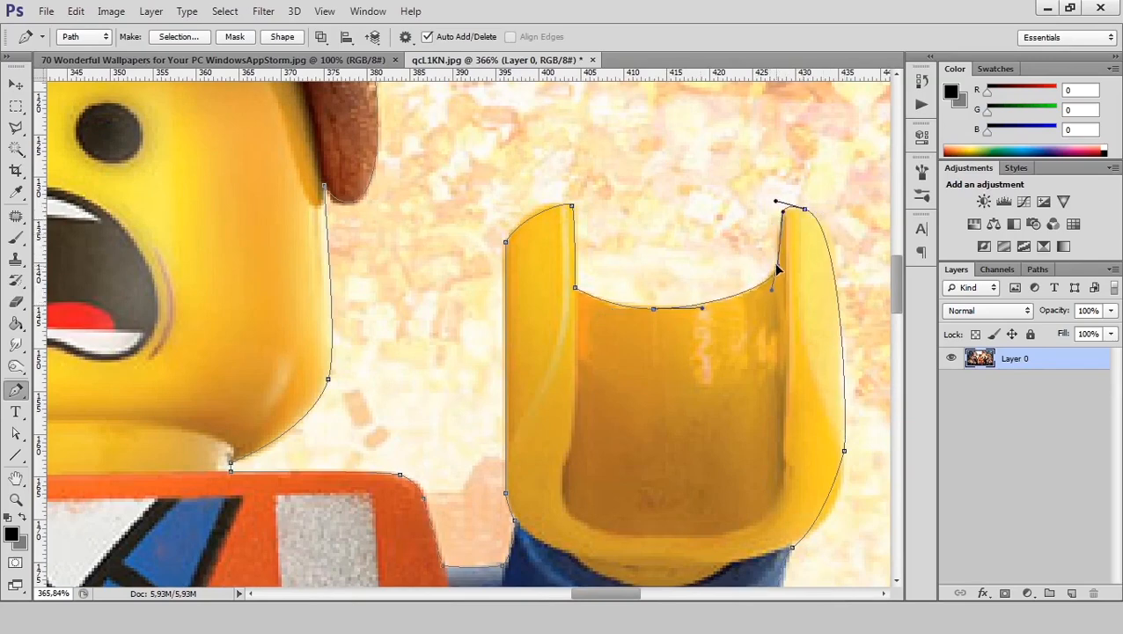
Add an anchor point on the raised hand's outer edge and reshape the path along that side
left_click(805, 208, "ctrl")
left_click_drag(843, 431, 842, 411)
left_click(825, 236)
left_click_drag(825, 236, 831, 239)
left_click_drag(847, 298, 842, 305)
left_click_drag(844, 451, 840, 456)
left_click_drag(842, 423, 841, 425)
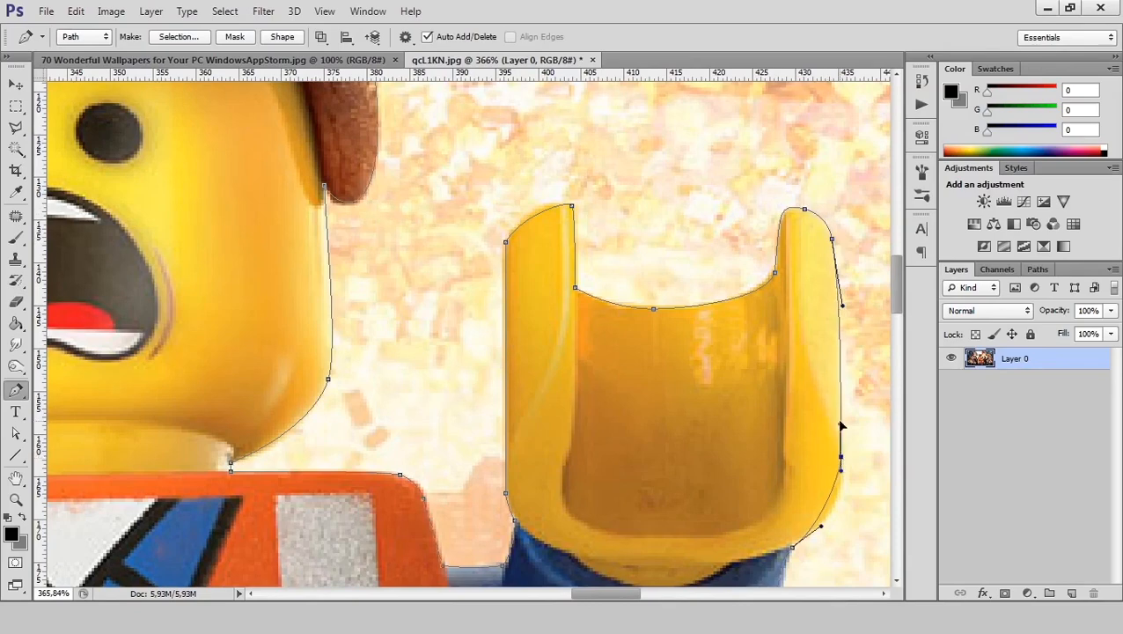
left_click_drag(841, 471, 840, 507)
Reshape the path along the outer edge of the raised arm's blue sleeve, from the wrist to the underside
left_click_drag(781, 460, 741, 268)
left_click_drag(753, 356, 783, 331)
left_click_drag(724, 373, 736, 404)
left_click_drag(732, 393, 741, 251)
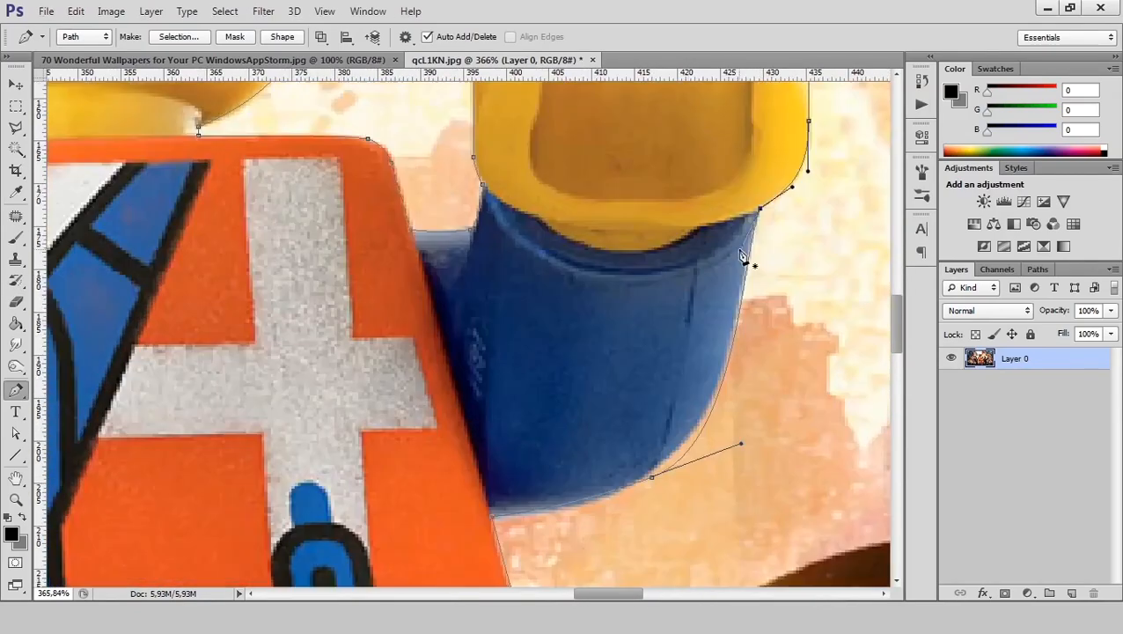
left_click_drag(651, 477, 626, 486)
left_click_drag(716, 452, 742, 426)
left_click_drag(754, 235, 748, 252)
Refine the path under the raised arm and move the anchor points down the side of the vest to the belt
left_click_drag(608, 310, 660, 162)
left_click_drag(543, 368, 786, 291)
left_click_drag(638, 414, 633, 255)
left_click_drag(542, 213, 538, 208)
left_click_drag(626, 457, 615, 295)
left_click_drag(611, 336, 609, 344)
scroll(620, 431, "down", 2)
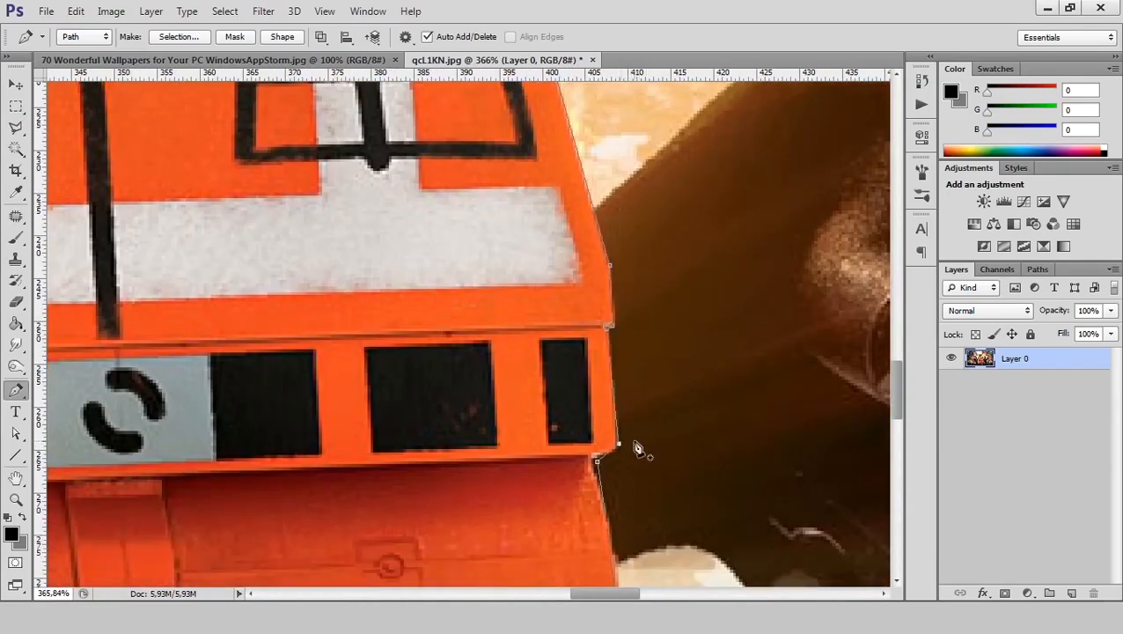
Refine the path along the curved outer edge of the raised rear leg, from the belt to its underside
scroll(618, 458, "down", 2)
scroll(618, 449, "down", 3)
mouse_move(616, 318)
left_mouse_down()
mouse_move(630, 334)
mouse_move(619, 318)
mouse_move(618, 330)
left_mouse_up()
key("ctrl+z")
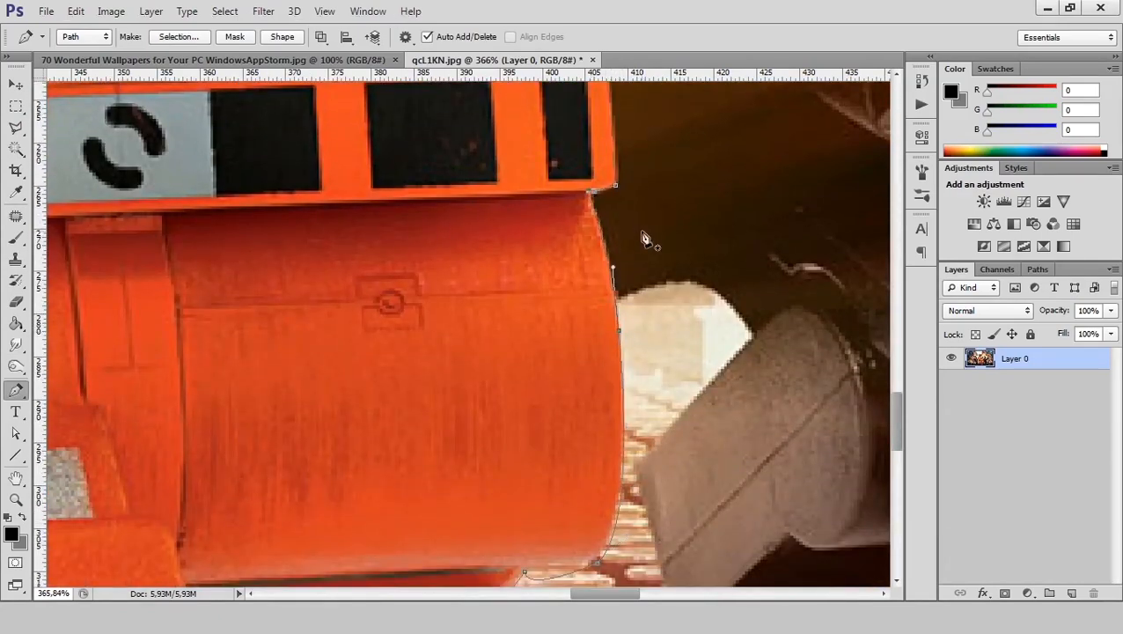
left_click_drag(598, 563, 595, 414)
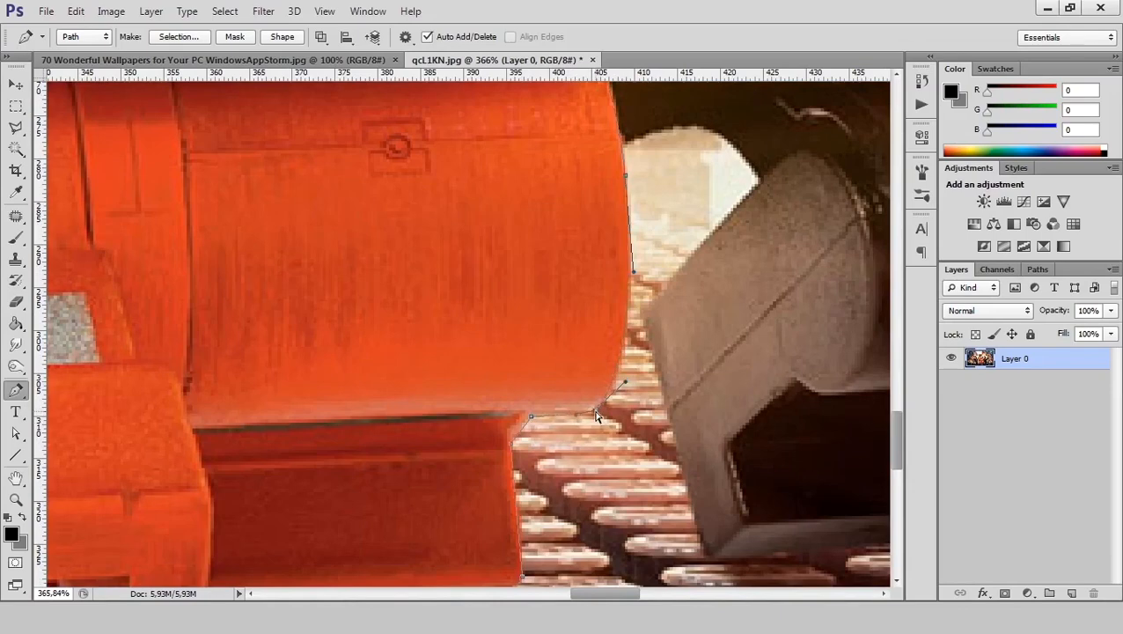
Adjust the anchor points around the rear foot and down the inner edge of the front leg to its lower corner
left_click_drag(512, 572, 492, 492)
left_click_drag(334, 502, 512, 404)
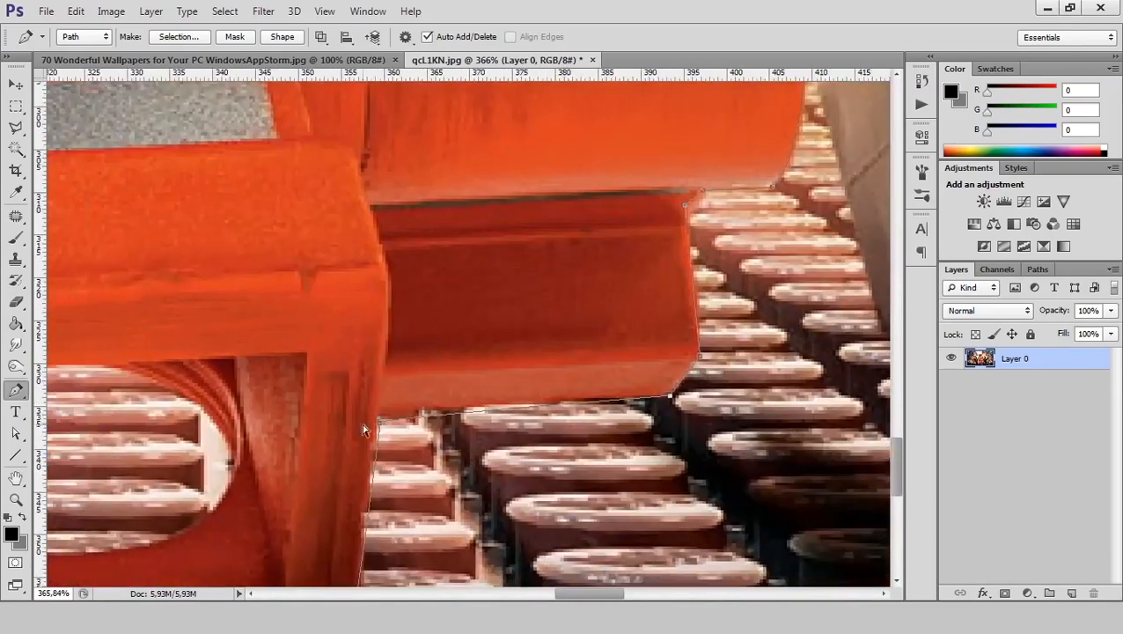
left_click_drag(364, 429, 376, 410)
left_click_drag(693, 410, 756, 219)
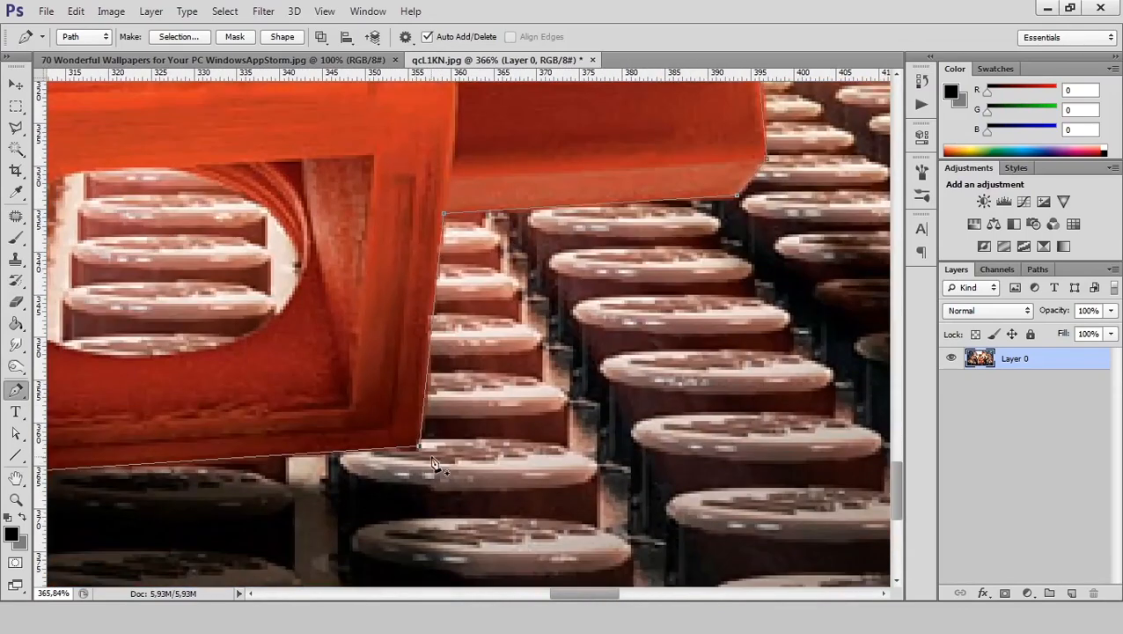
left_click_drag(443, 231, 733, 168)
Reshape the path up the outer side of the front leg to the belt, adding an anchor point below the belt
left_click_drag(240, 198, 467, 489)
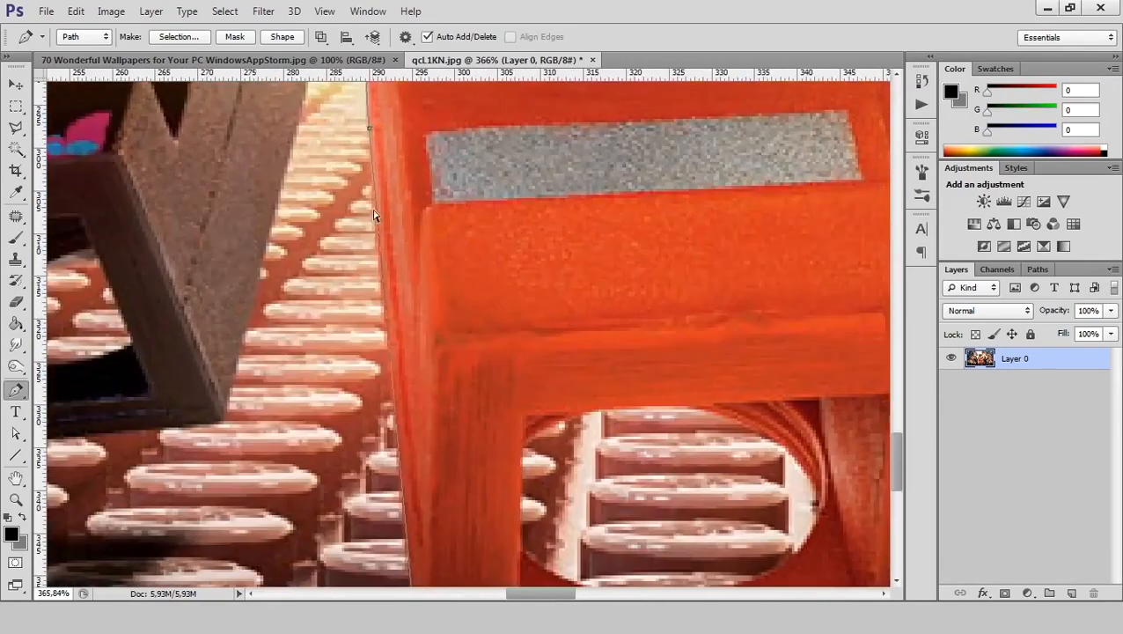
left_click_drag(370, 155, 426, 325)
left_click(426, 326, "ctrl")
left_click_drag(455, 512, 446, 286)
left_click_drag(435, 94, 454, 251)
left_click_drag(472, 182, 458, 300)
left_click(466, 322, "alt")
left_click(463, 297)
left_click(466, 321, "ctrl")
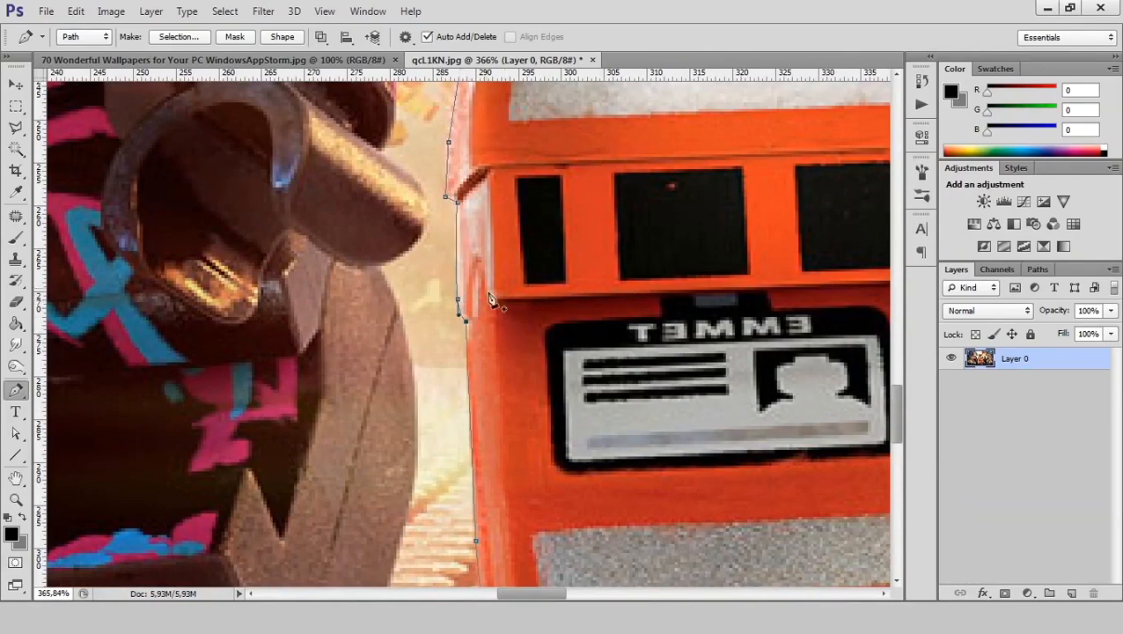
Adjust the anchor points and handles around the lowered yellow hand, from the side of the vest to the hand's far tip
scroll(491, 299, "up", 2)
scroll(483, 268, "up", 4)
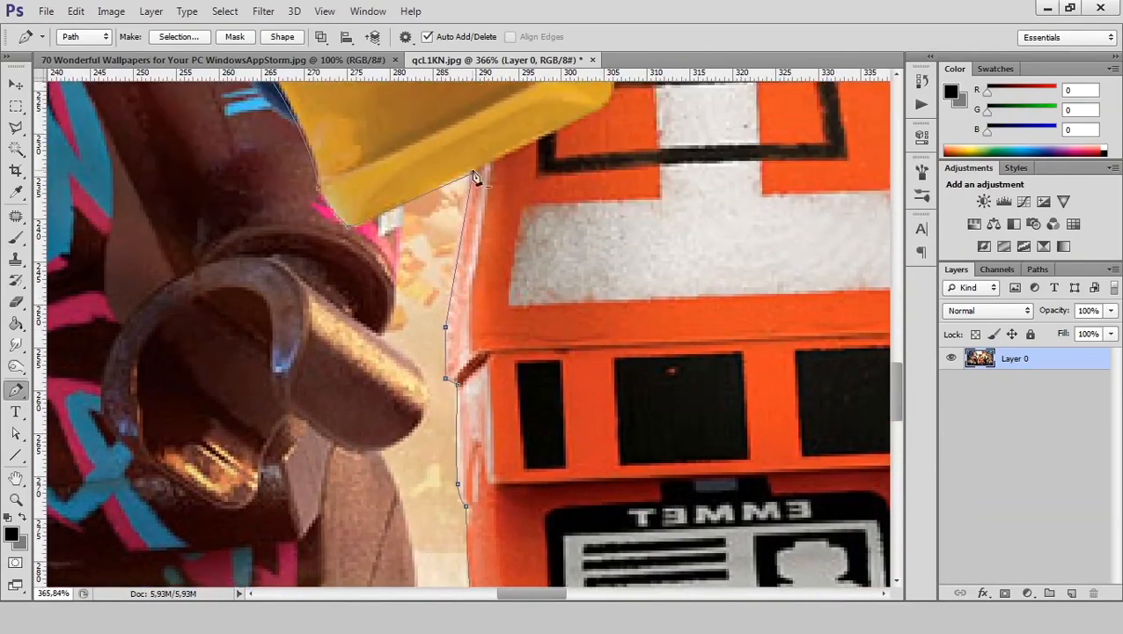
mouse_move(353, 226)
left_mouse_down()
mouse_move(339, 215)
mouse_move(362, 222)
left_mouse_up()
left_click_drag(237, 183, 320, 283)
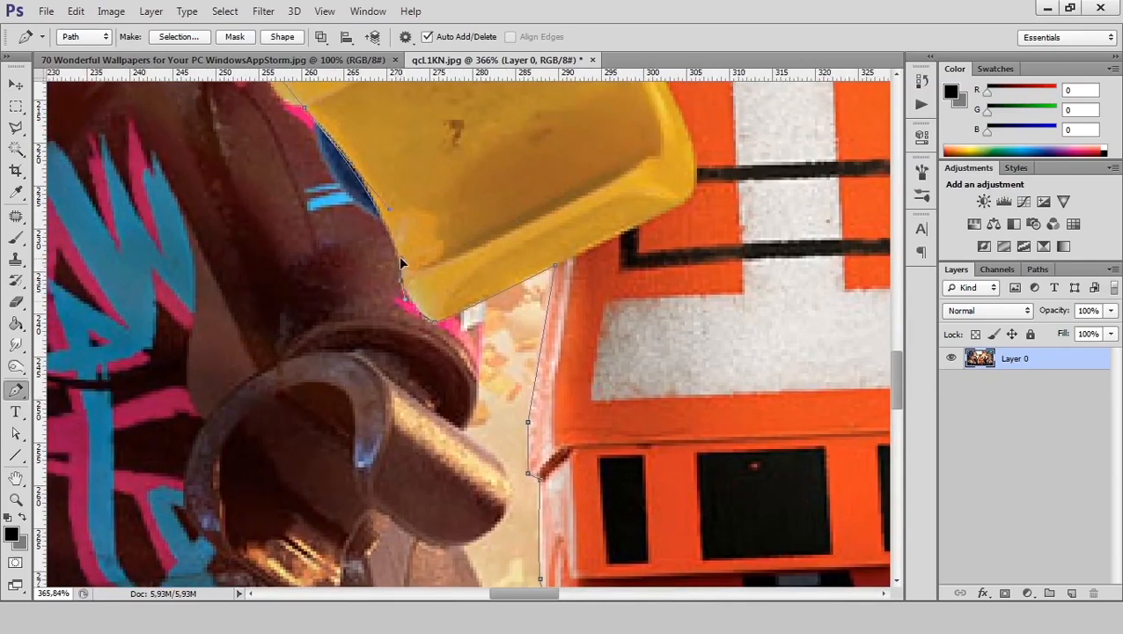
left_click_drag(299, 124, 381, 253)
left_click_drag(463, 317, 334, 230)
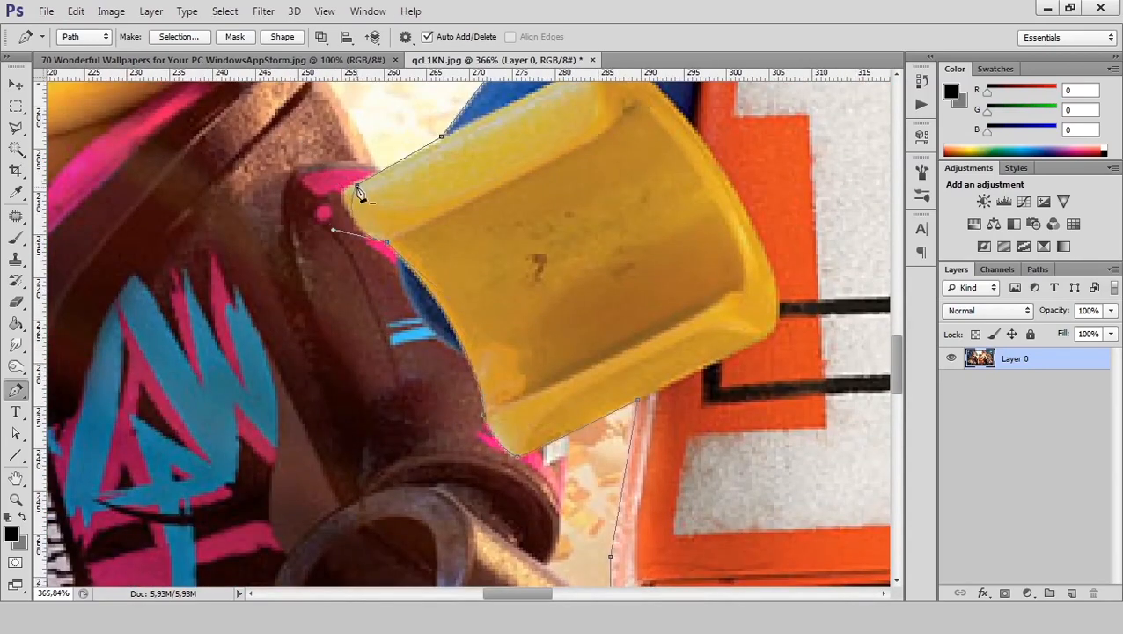
left_click_drag(357, 184, 302, 279)
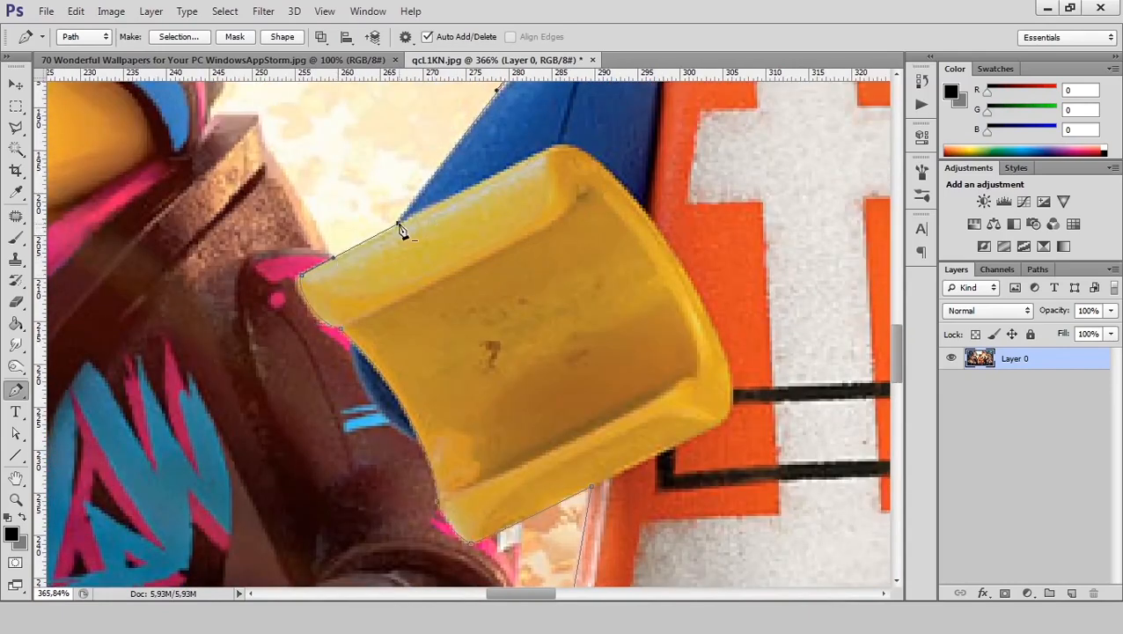
Refine the path along the lowered hand's upper edge and over the blue sleeve to the vest's shoulder
left_click_drag(396, 225, 373, 207)
key("ctrl+z")
left_click_drag(347, 268, 326, 258)
left_click_drag(497, 201, 403, 383)
mouse_move(393, 281)
left_mouse_down()
mouse_move(487, 173)
mouse_move(490, 184)
mouse_move(391, 276)
left_mouse_up()
mouse_move(505, 183)
left_mouse_down()
mouse_move(484, 200)
mouse_move(489, 189)
left_mouse_up()
left_click_drag(465, 281, 469, 262)
left_click_drag(462, 303, 376, 283)
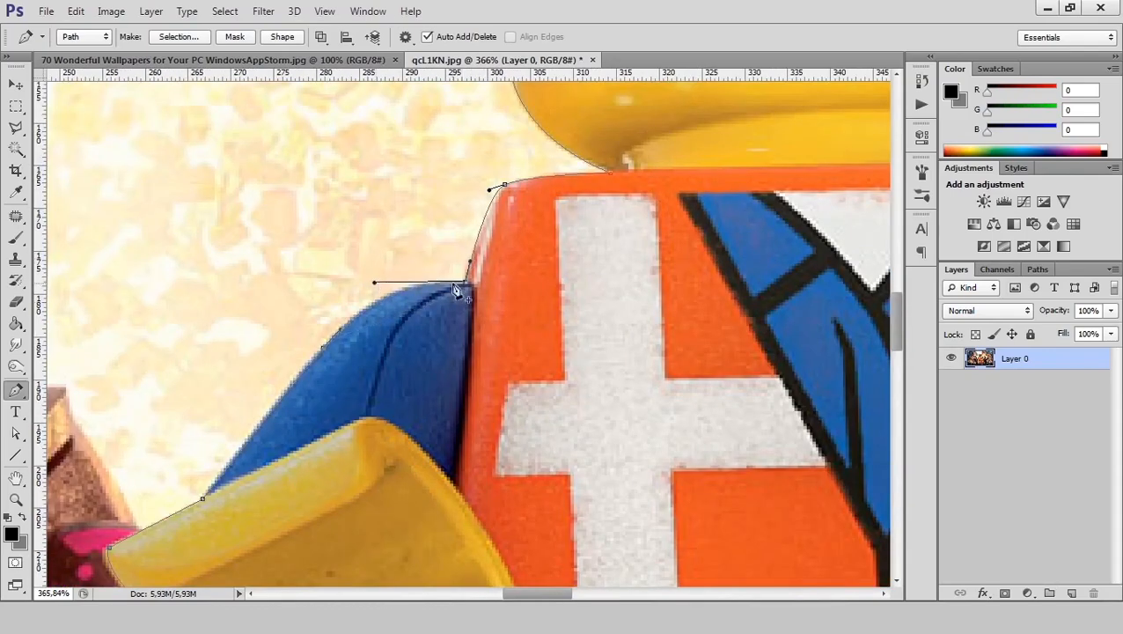
Adjust the path's curve over the vest's shoulder and up to the neck and chin
left_click_drag(505, 184, 374, 248)
left_click(474, 238, "ctrl")
scroll(456, 246, "up", 1)
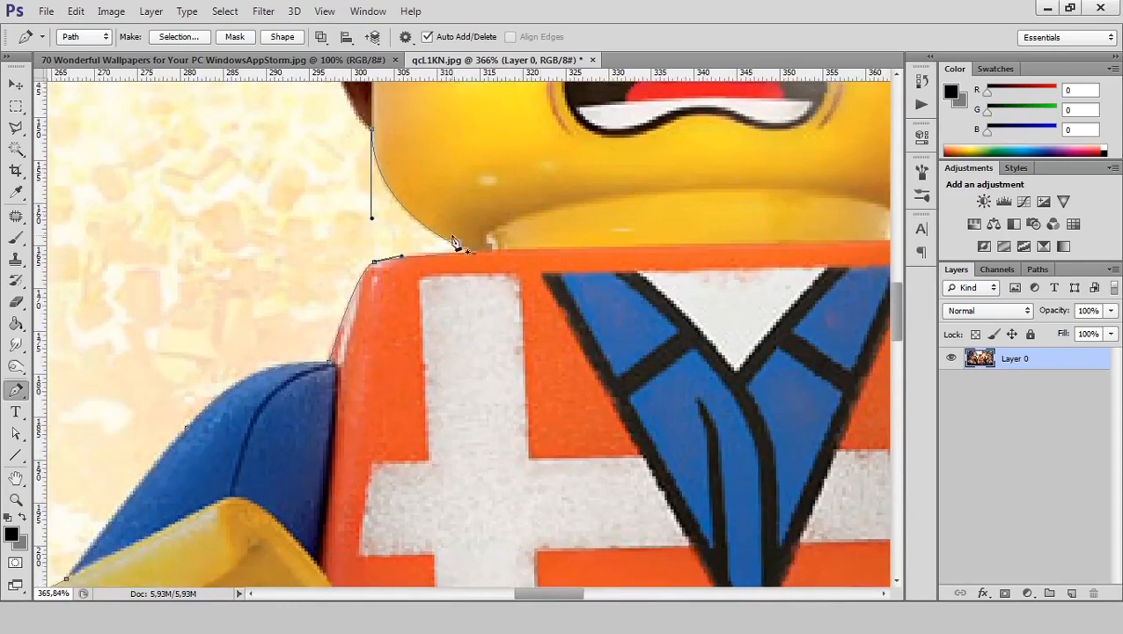
left_click_drag(828, 546, 482, 283)
Make a new anti-aliased selection from the figure's path with a feather radius of 0 pixels
key("ctrl+minus")
key("ctrl+minus")
key("ctrl+minus")
key("ctrl+minus")
key("ctrl+minus")
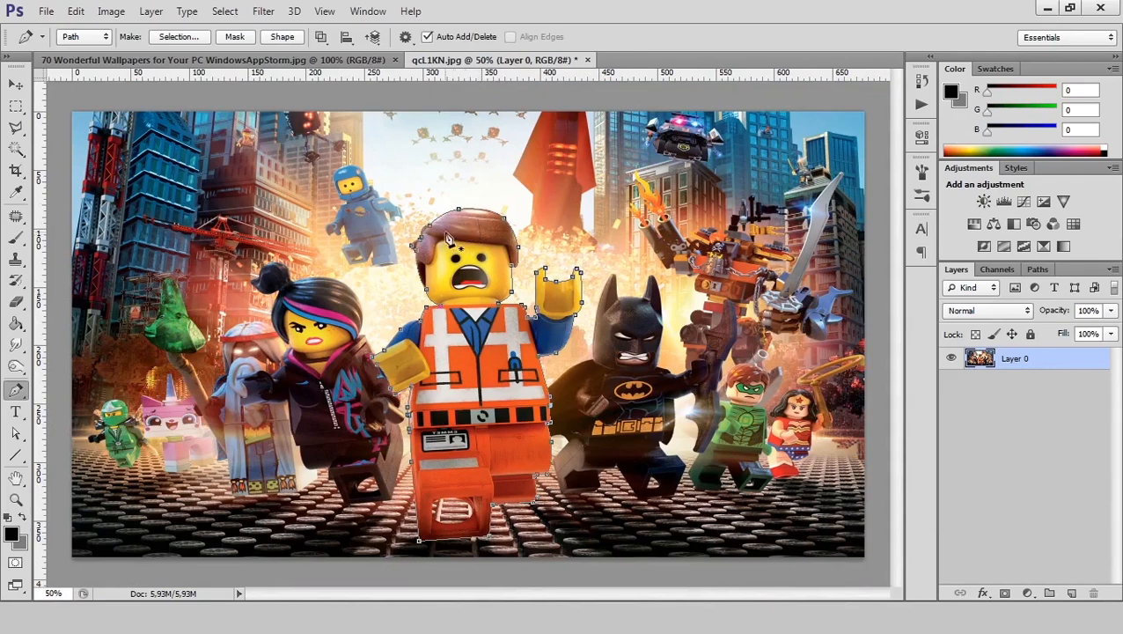
right_click(481, 212)
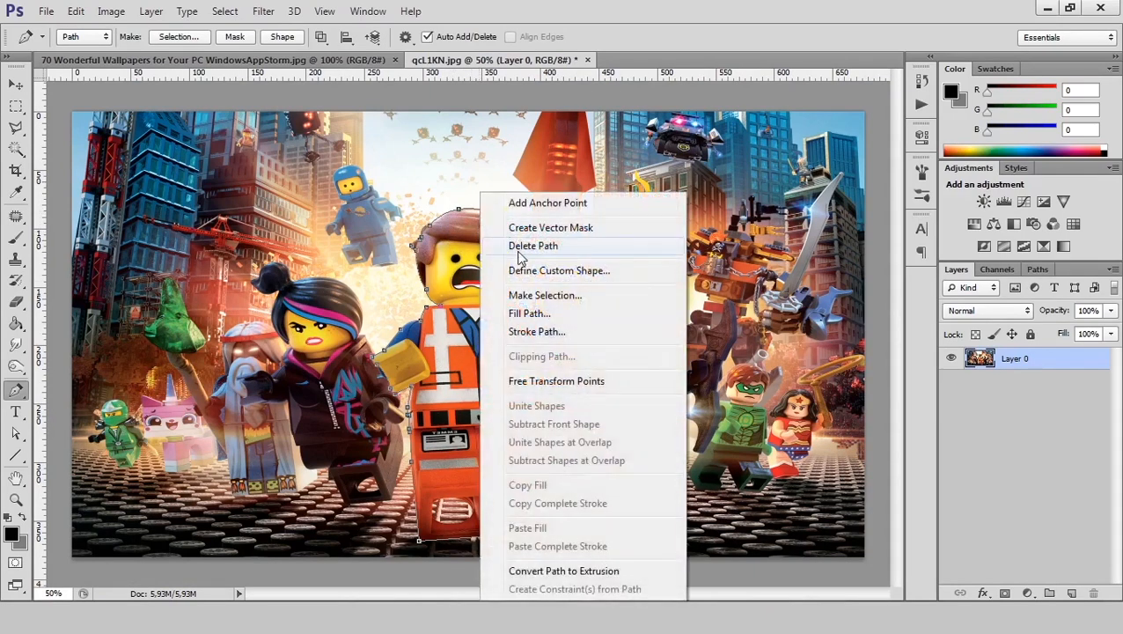
left_click(543, 295)
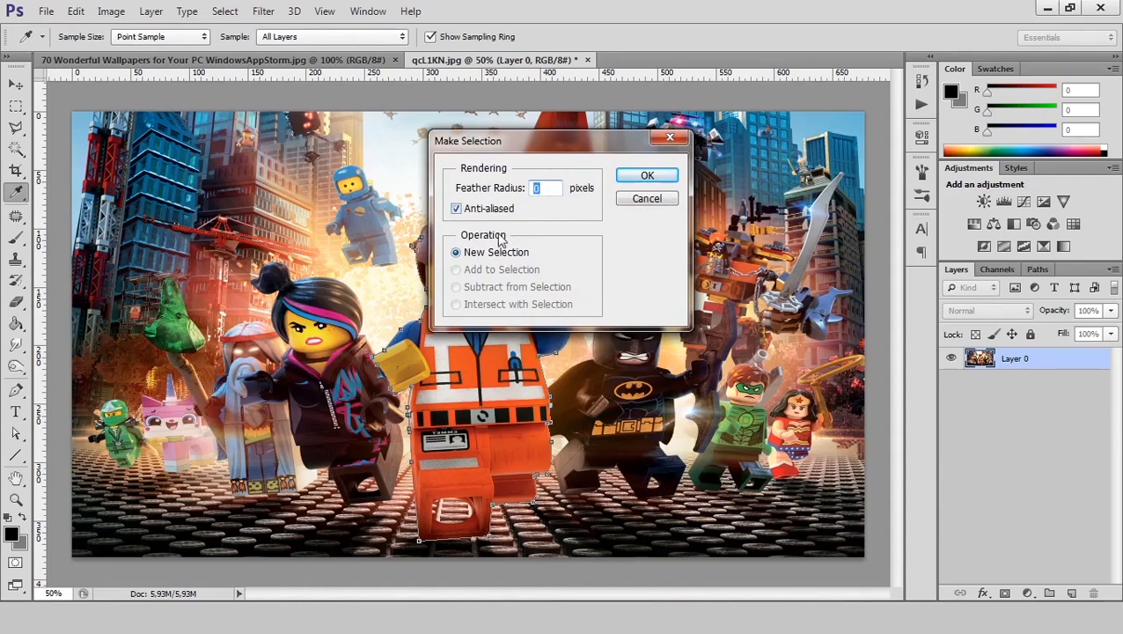
left_click(654, 178)
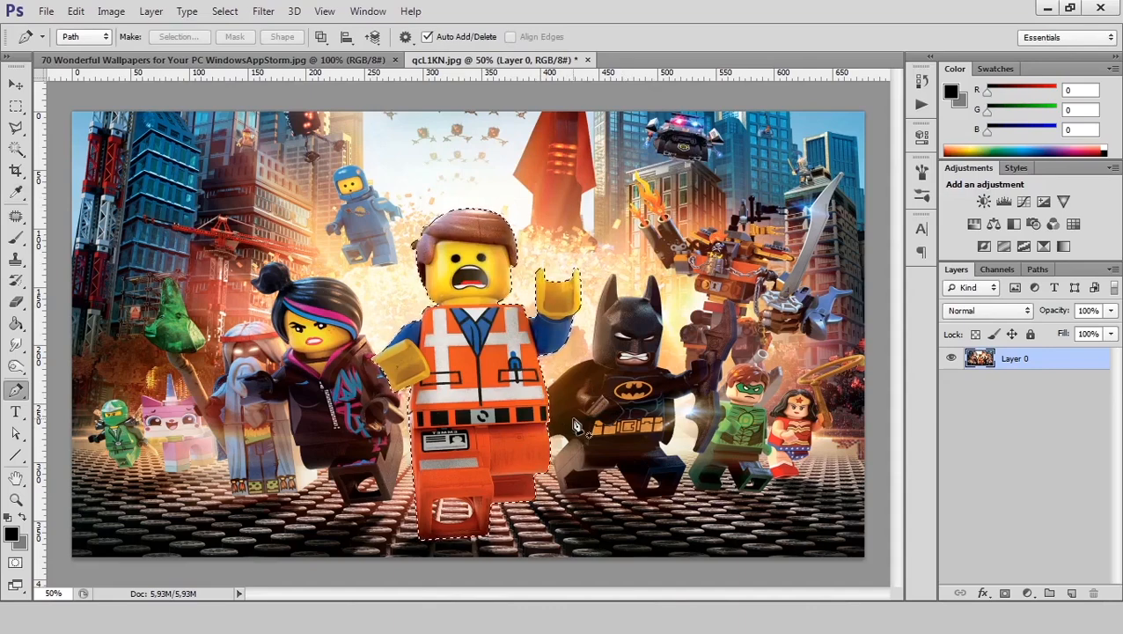
Delete the selected central figure from Layer 0 and undo the deletion
key("Delete")
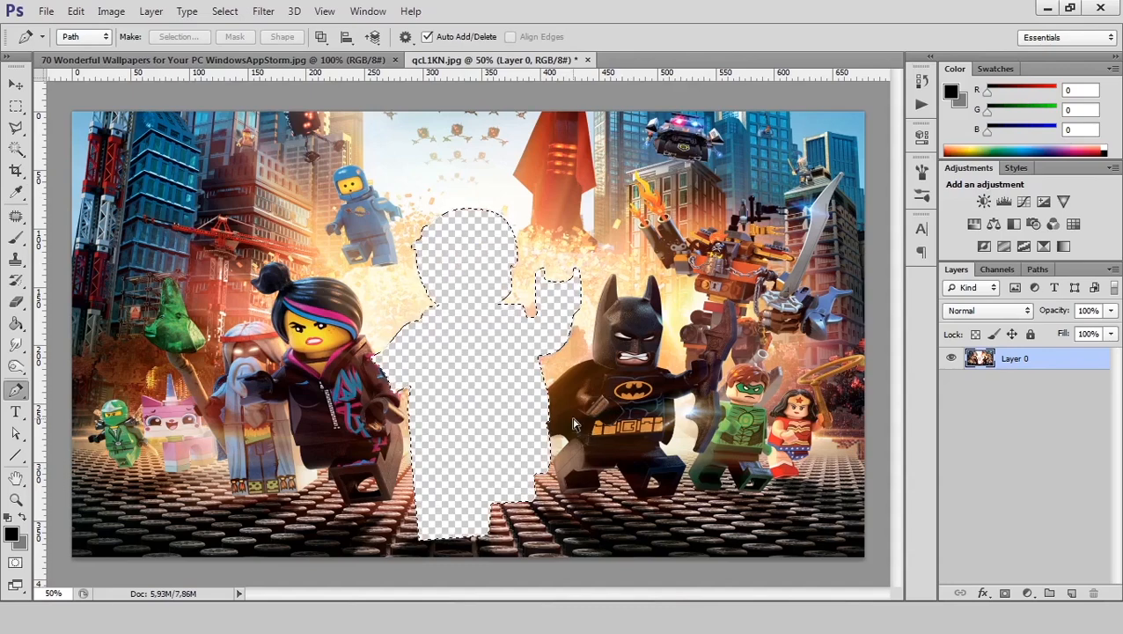
key("ctrl+z")
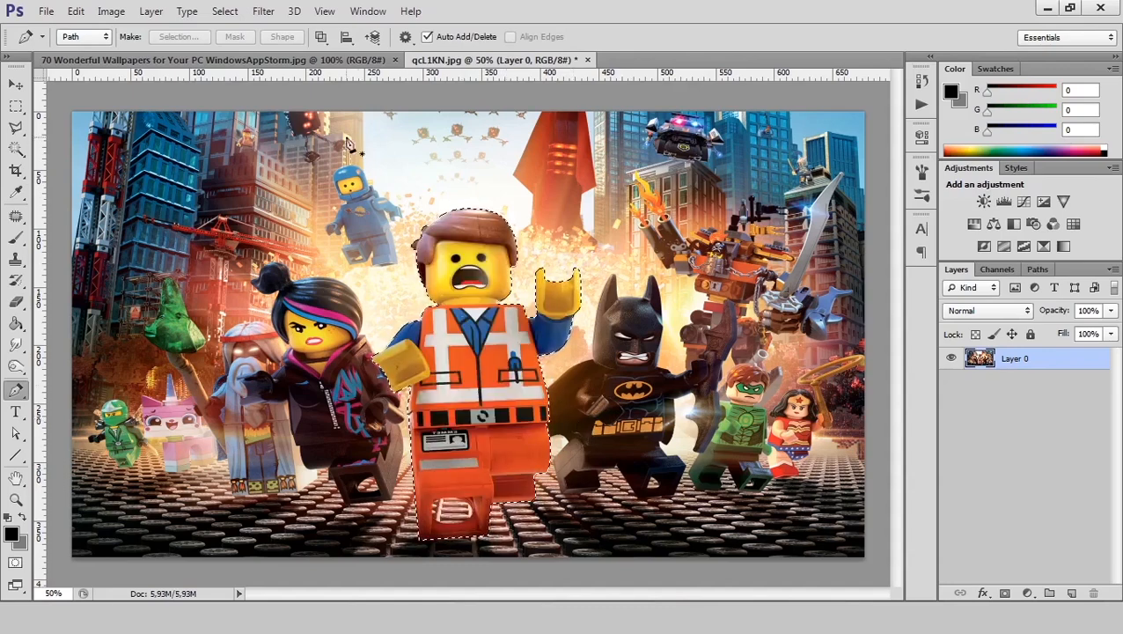
Invert the selection to select everything around the central figure
left_click(233, 14)
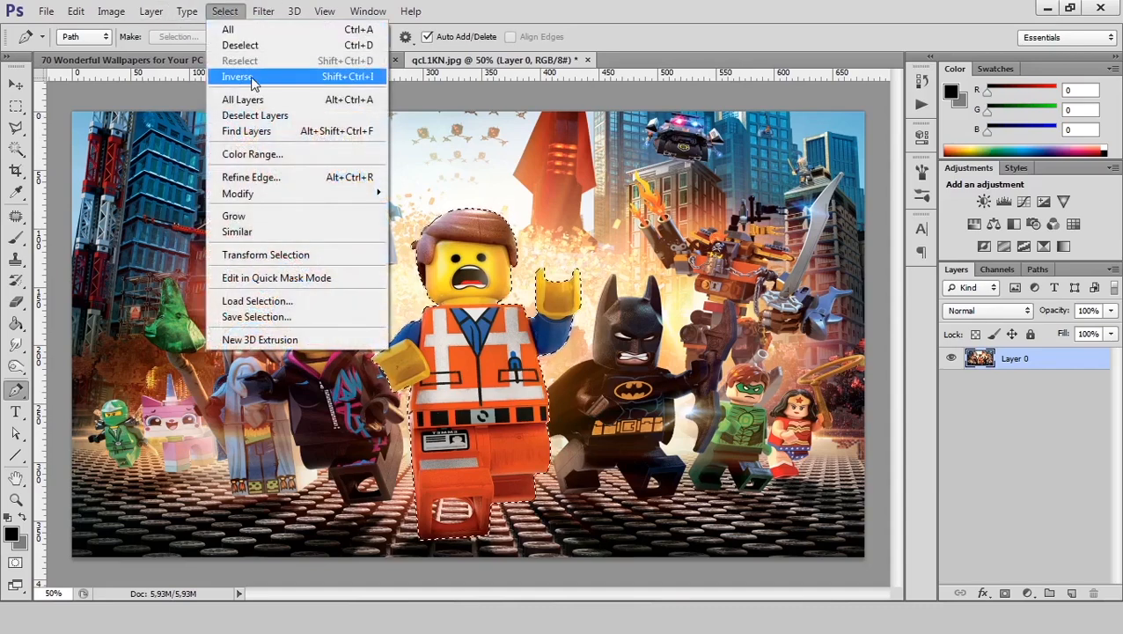
left_click(530, 14)
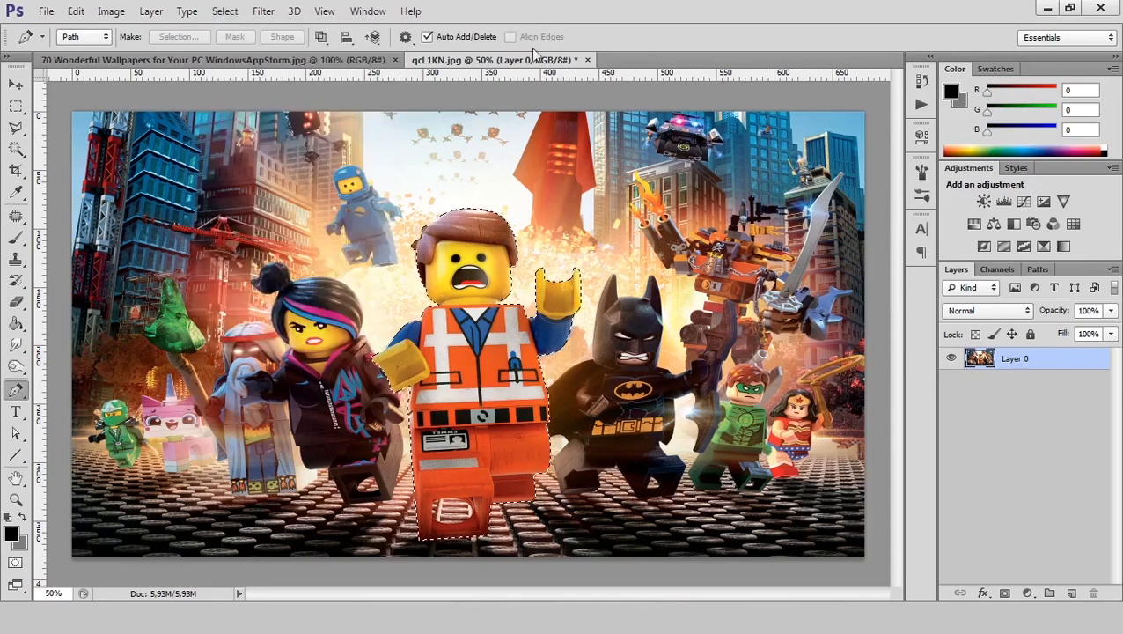
key("ctrl+shift+i")
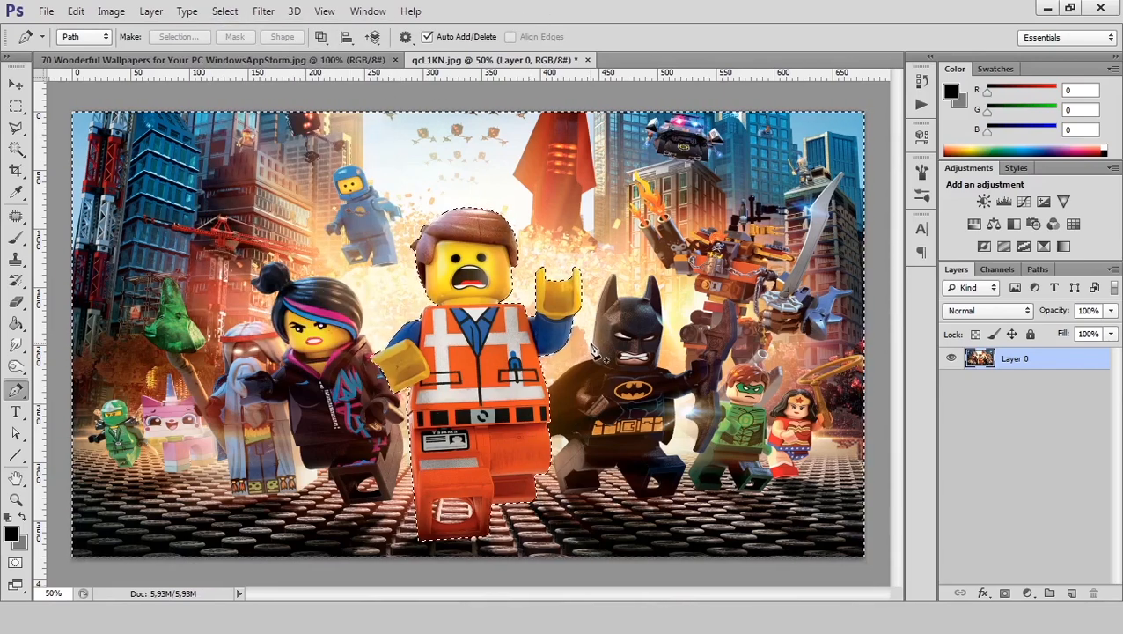
Delete the selected background around the figure and undo the deletion
key("Delete")
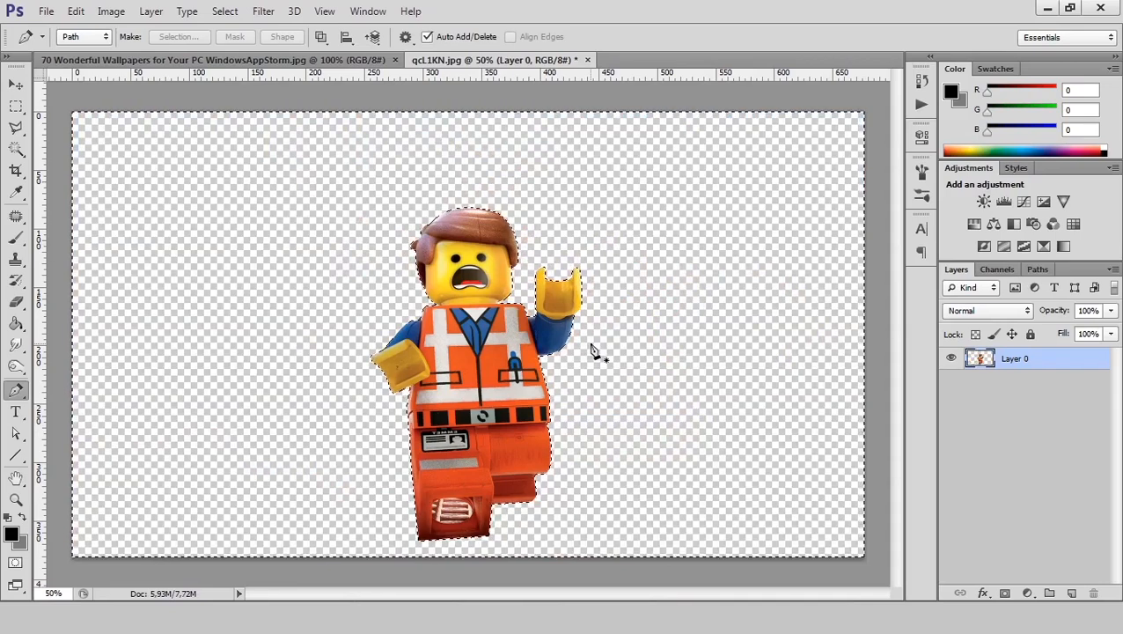
key("ctrl+z")
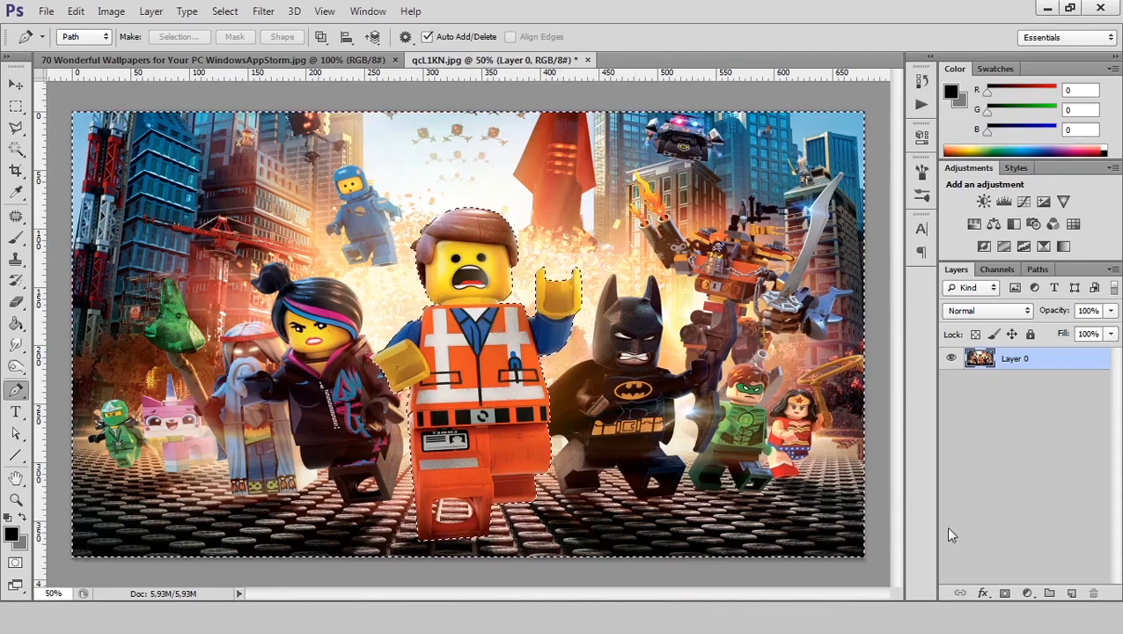
Add a layer mask to Layer 0 from the inverted selection, keeping the background visible and hiding the central figure
left_click(1004, 591, "alt")
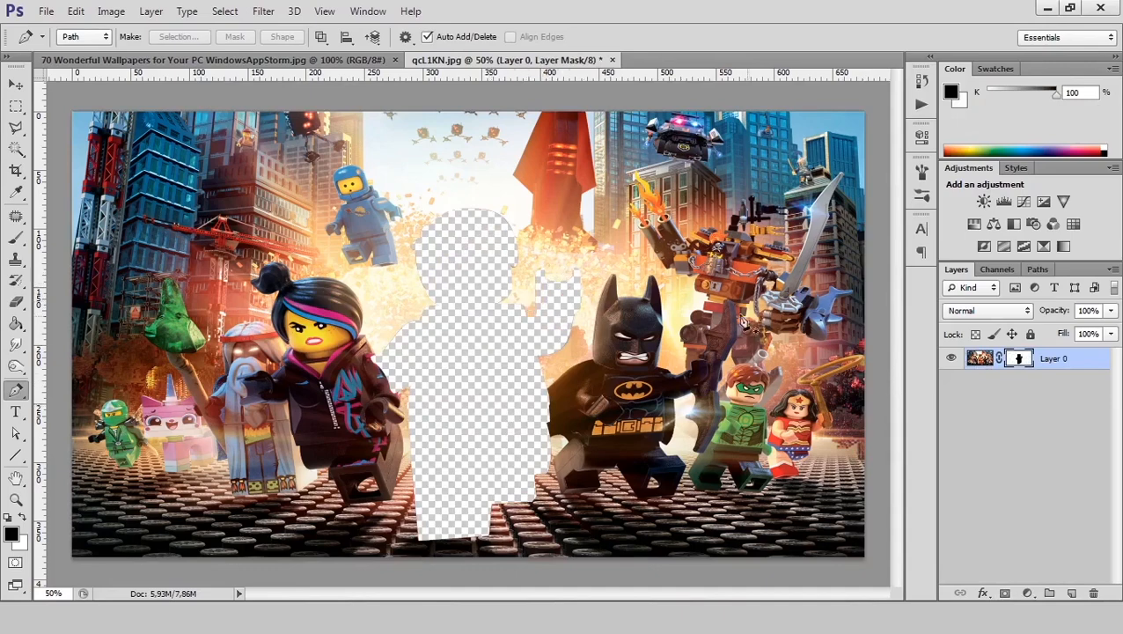
key("ctrl+z")
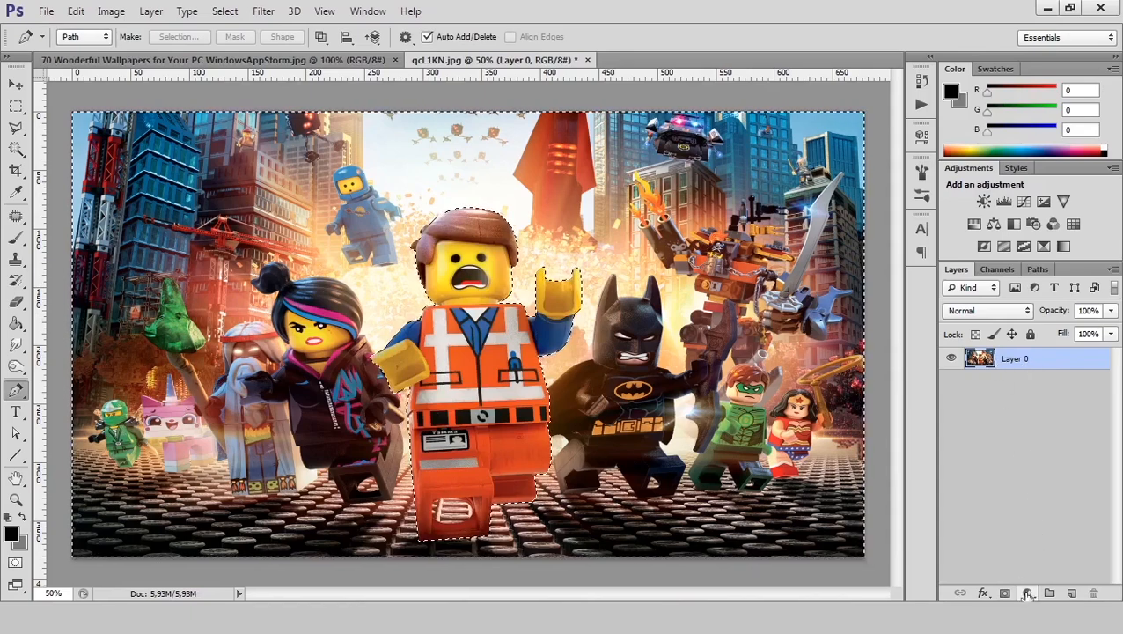
left_click(1004, 595, "alt")
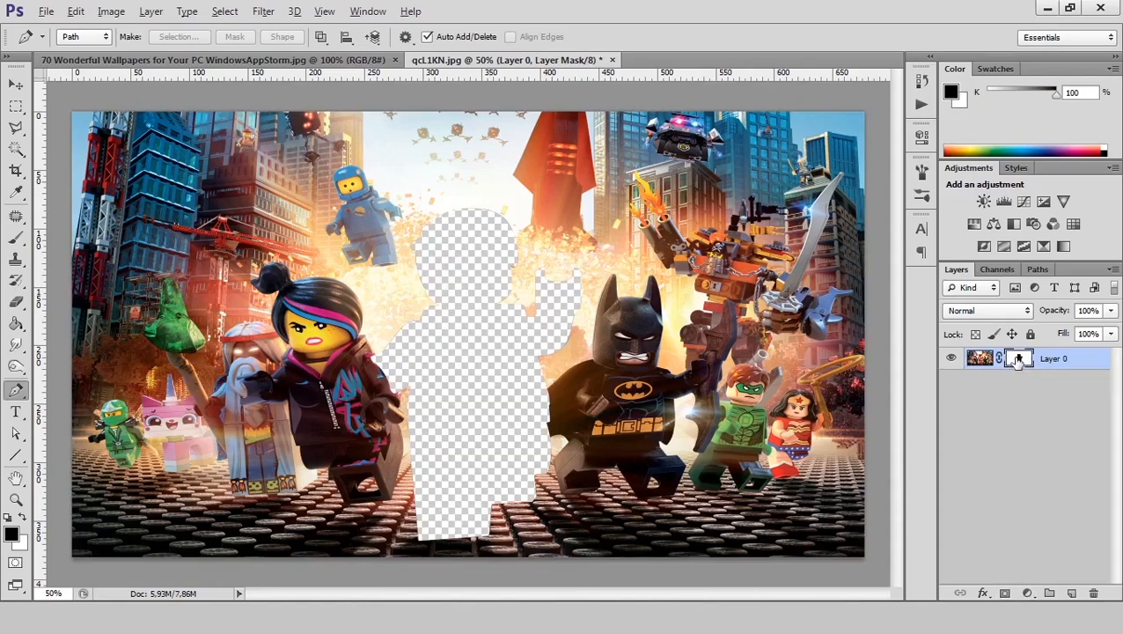
Examine Layer 0's mask by itself against the masked picture, and target the layer's image instead of its mask
left_click(1018, 359, "alt")
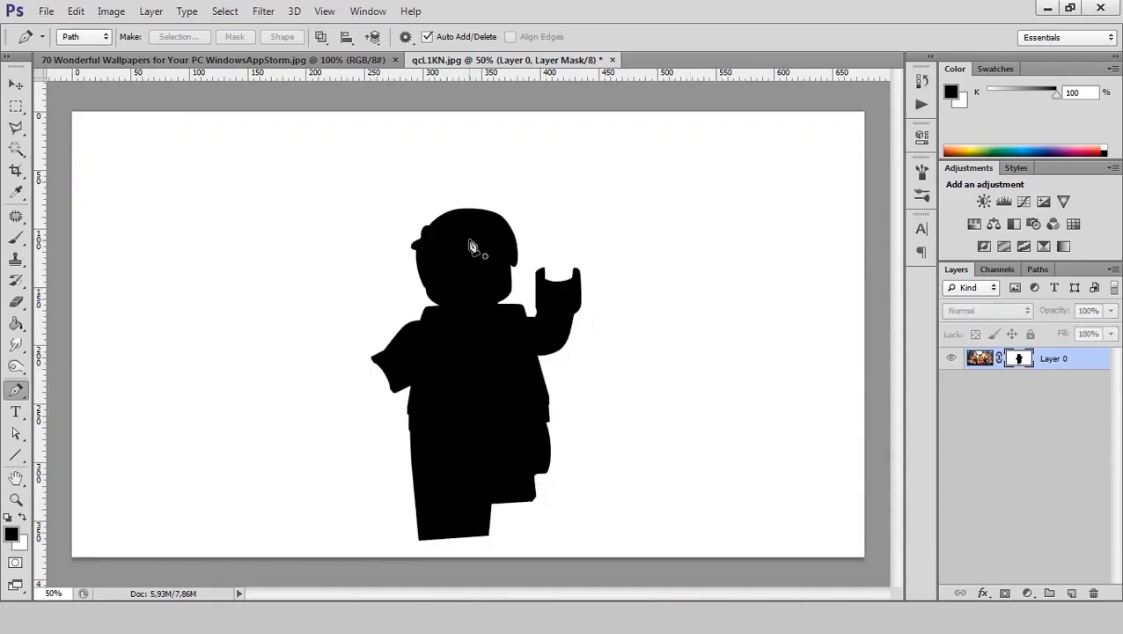
left_click(1018, 361, "alt")
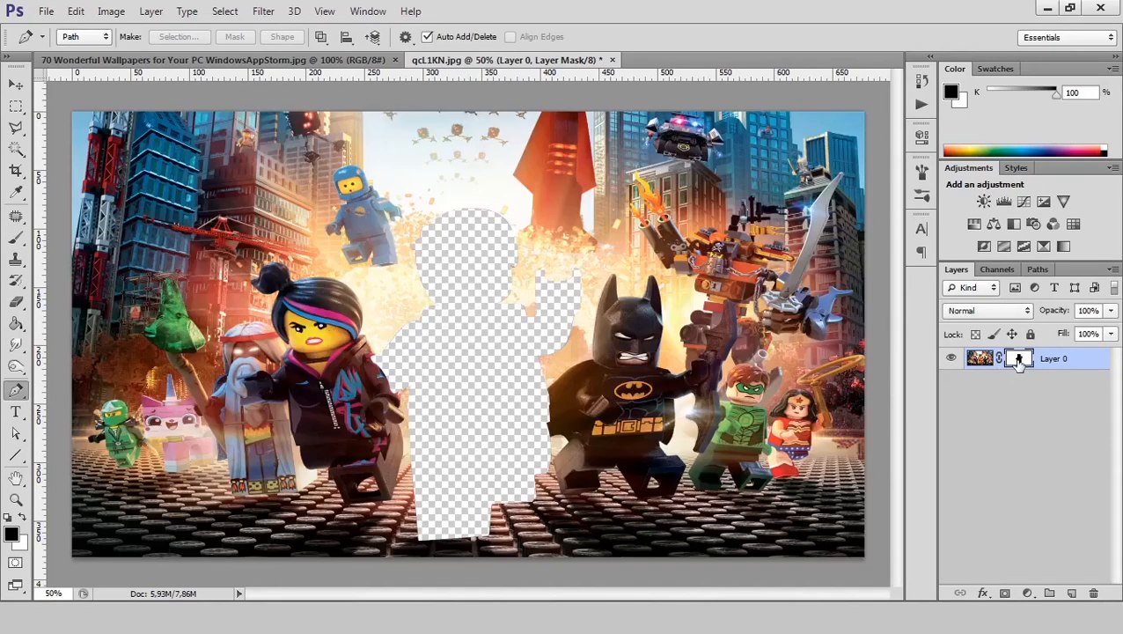
left_click(1018, 361, "alt")
left_click(1019, 361, "alt")
left_click(1018, 361, "alt")
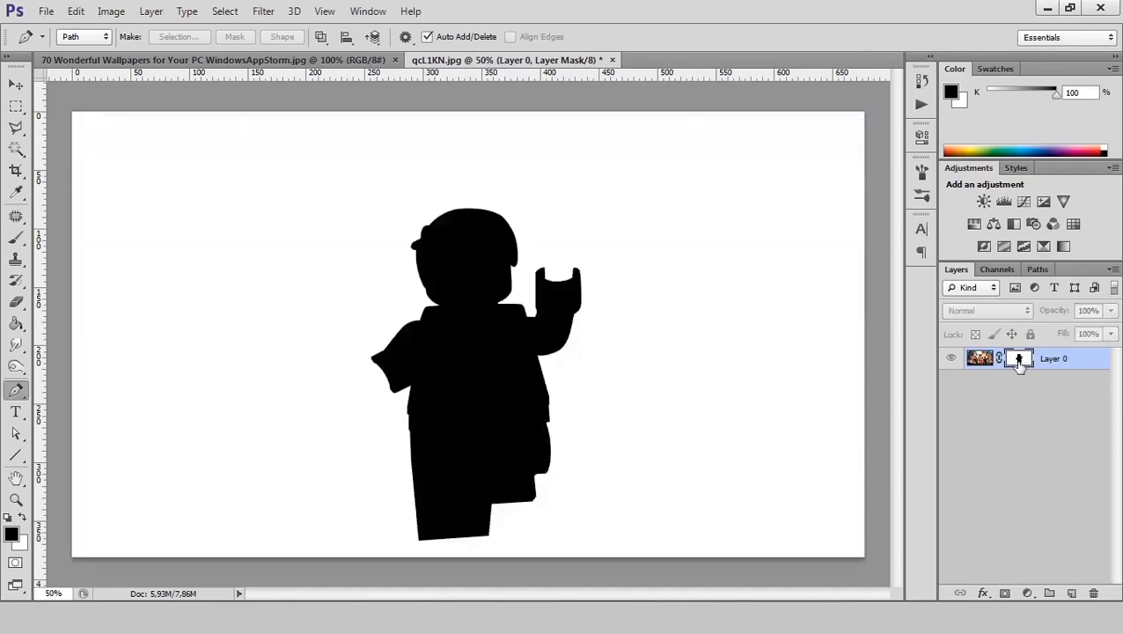
left_click(1018, 361, "alt")
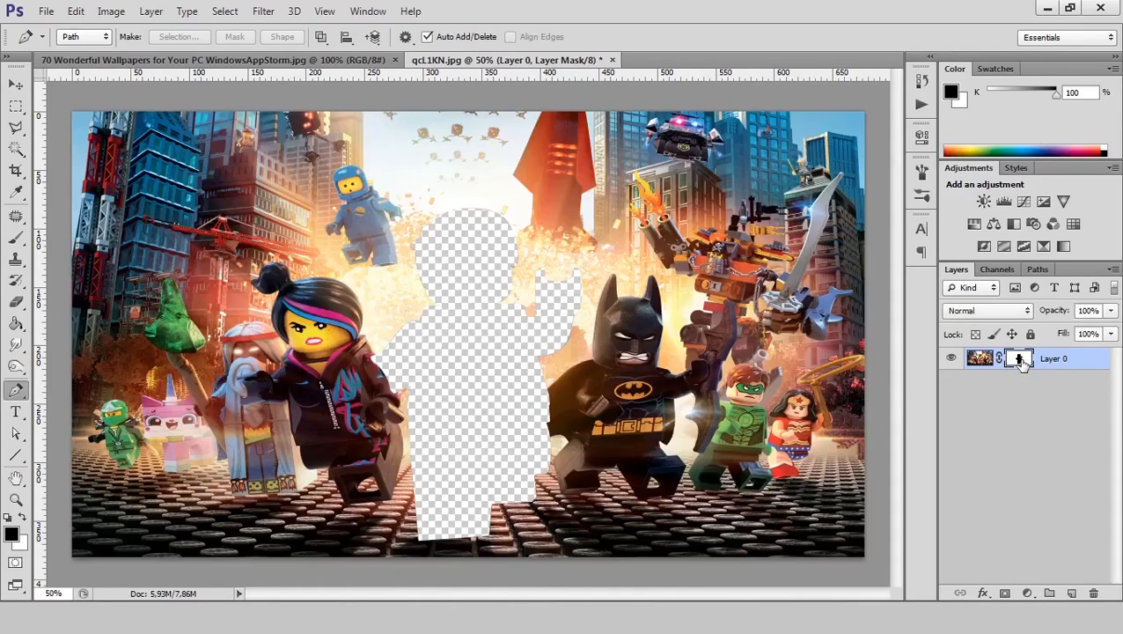
left_click(1018, 361, "alt")
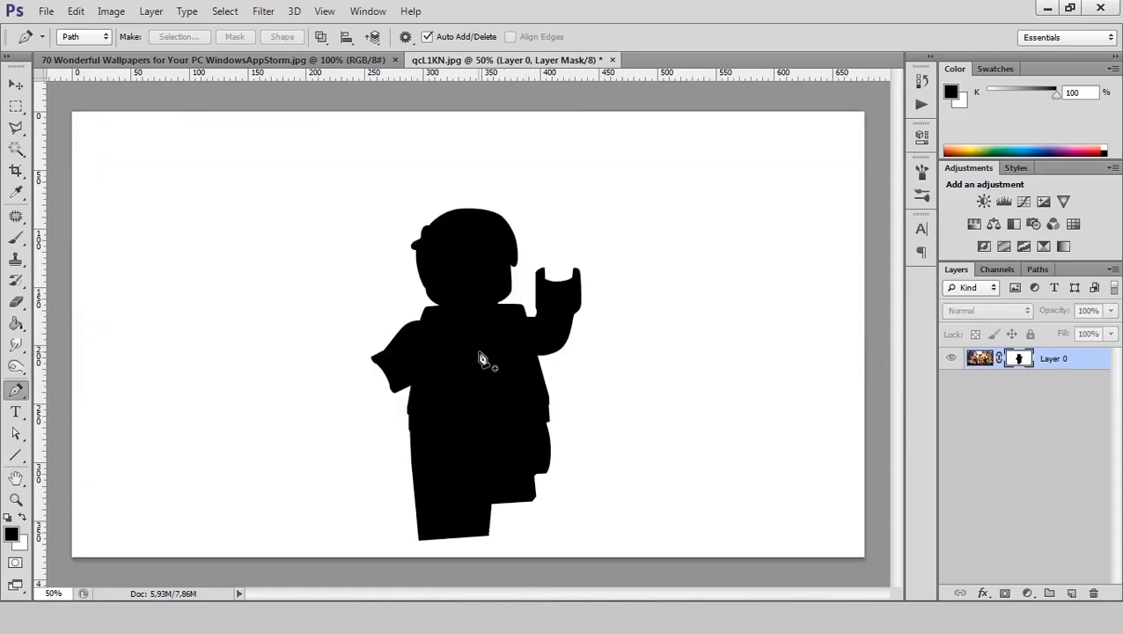
left_click(1018, 361, "alt")
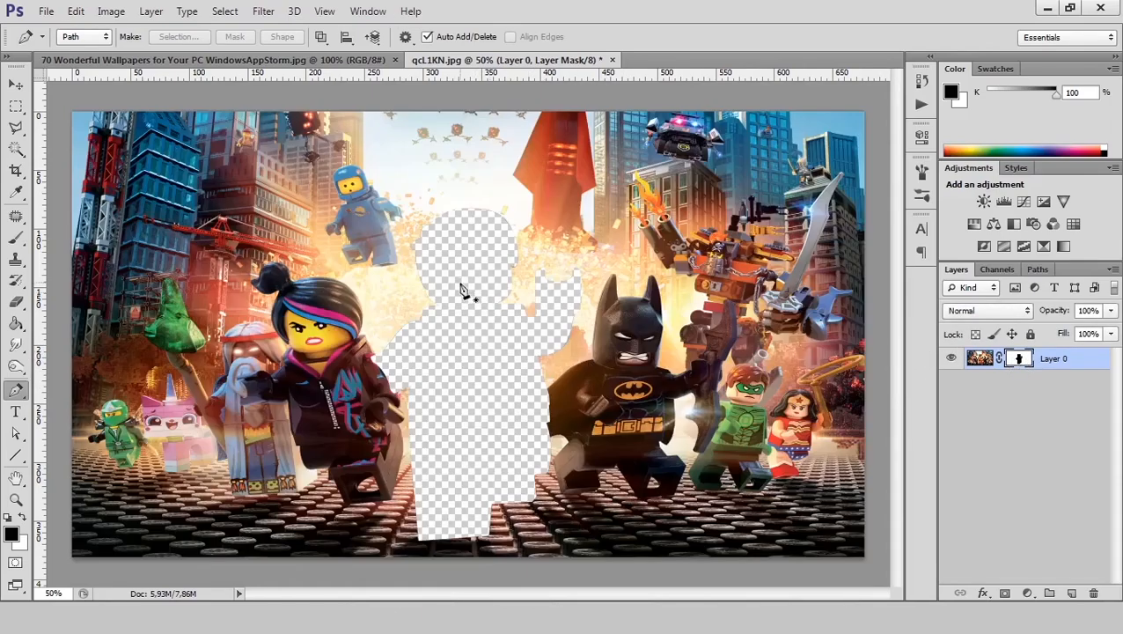
left_click(1018, 361, "alt")
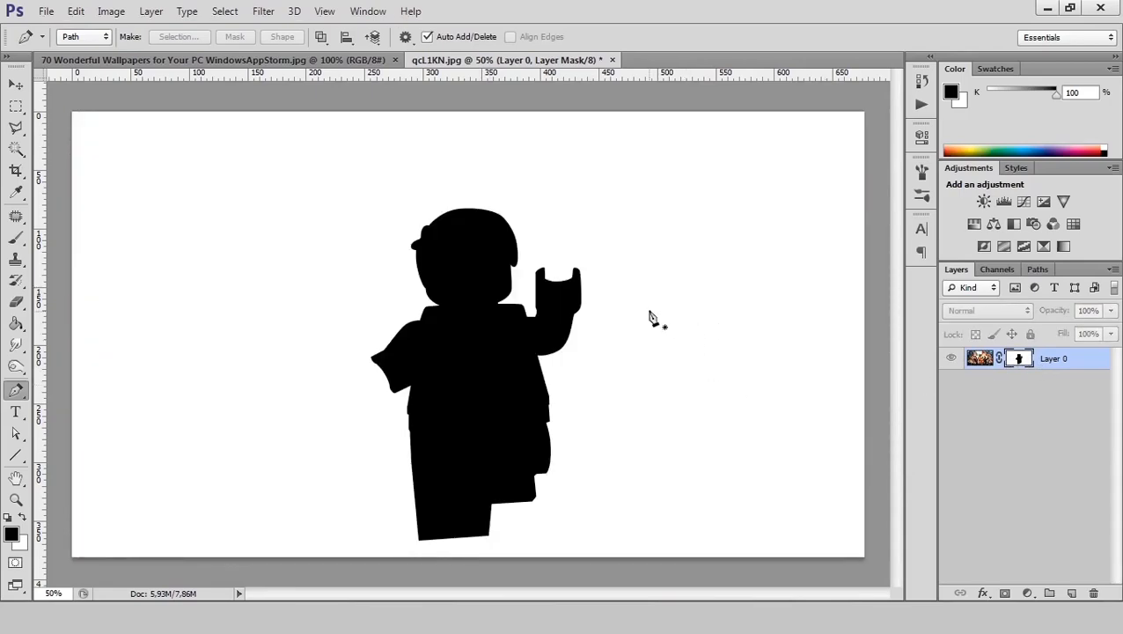
left_click(1018, 361, "alt")
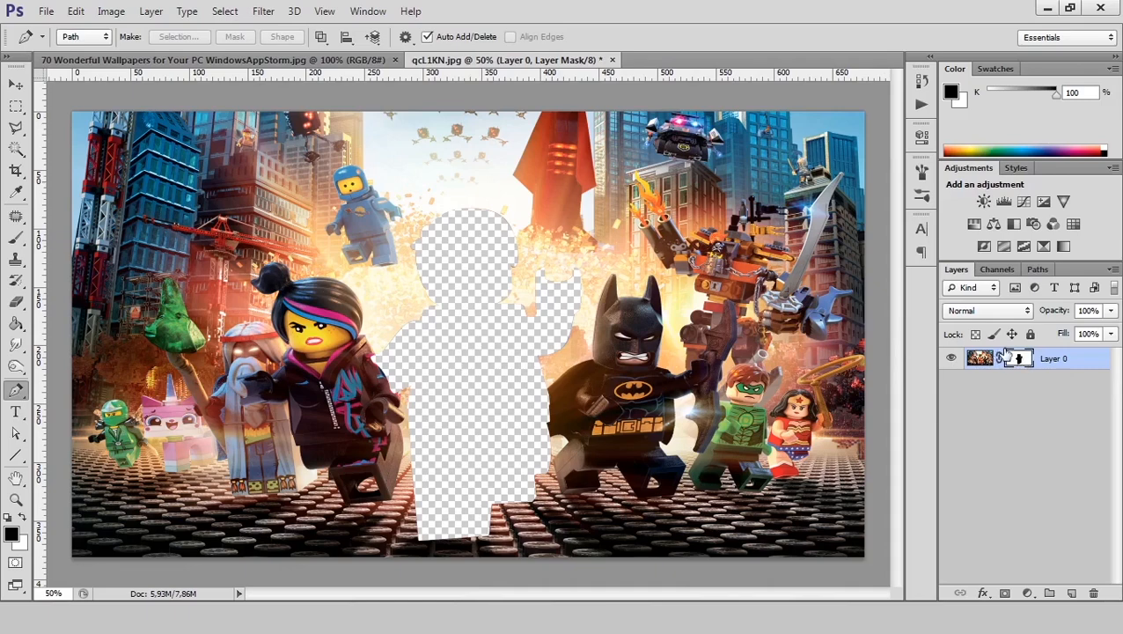
left_click(976, 359)
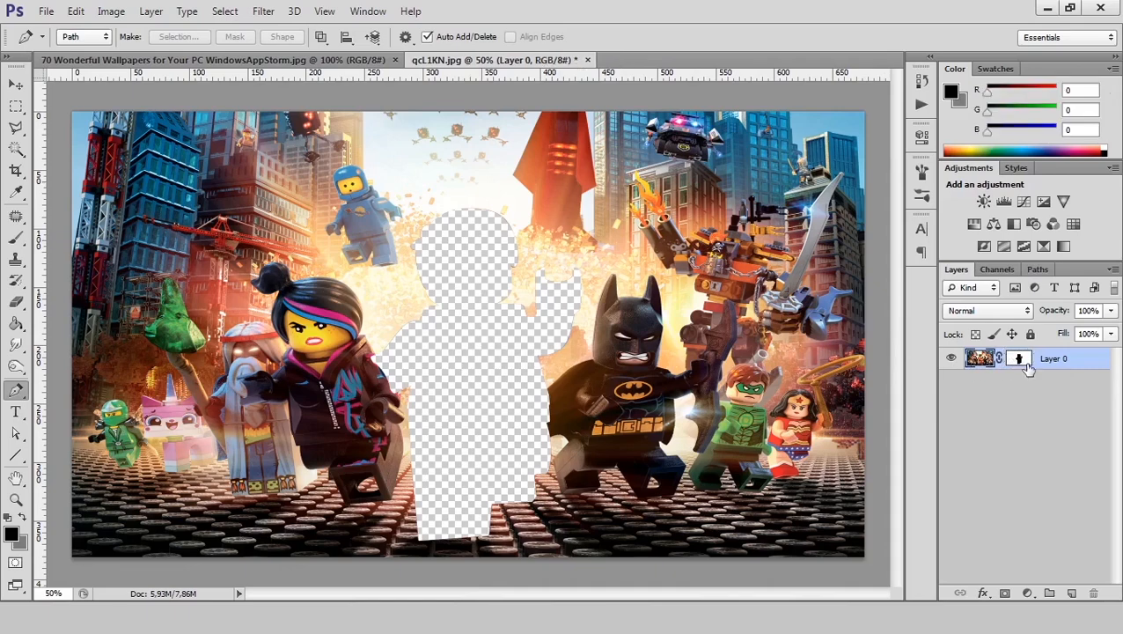
Target Layer 0's mask and invert it so the central figure shows and the background is hidden
left_click(1022, 361)
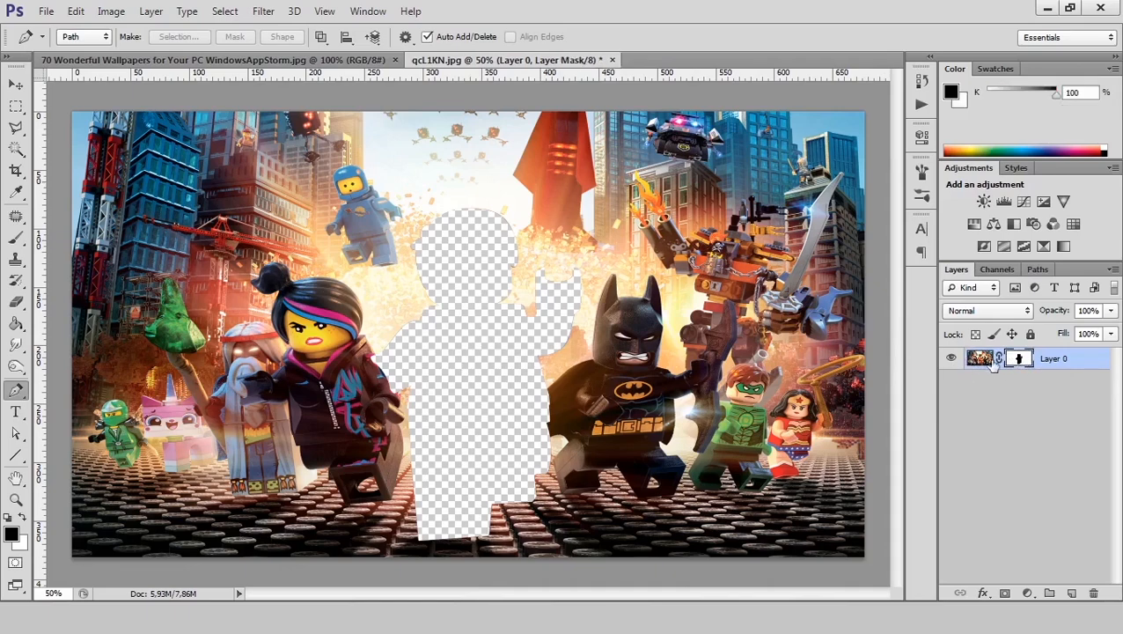
left_click(978, 361)
left_click(1019, 361)
key("ctrl+i")
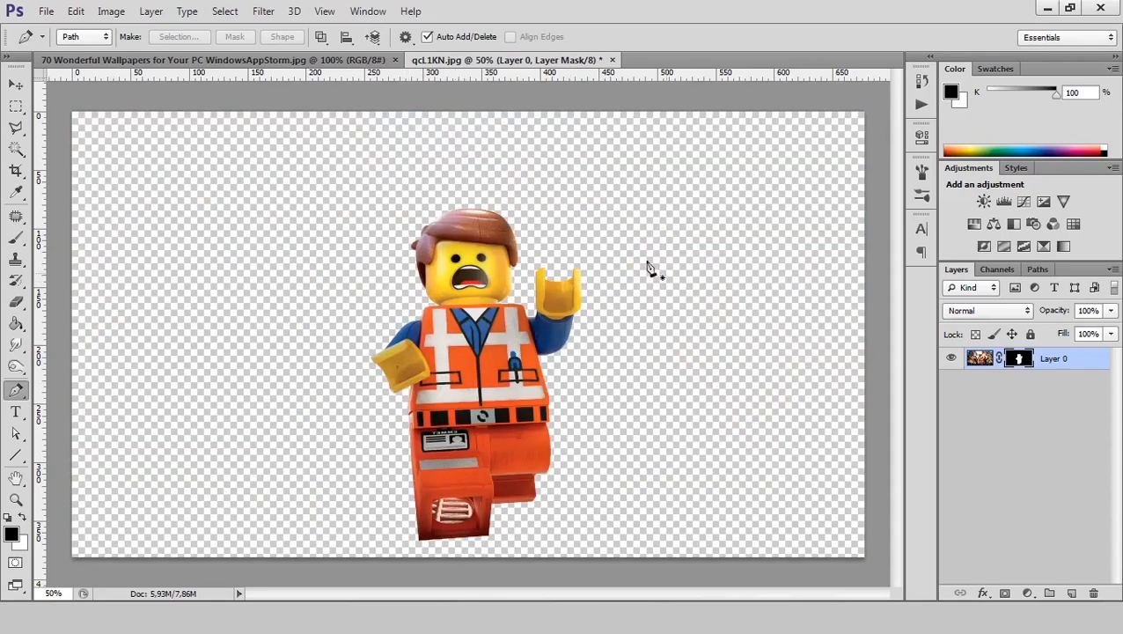
Display Layer 0's mask by itself, invert it back and forth to compare both states, and return to the masked picture
left_click(1019, 359, "alt")
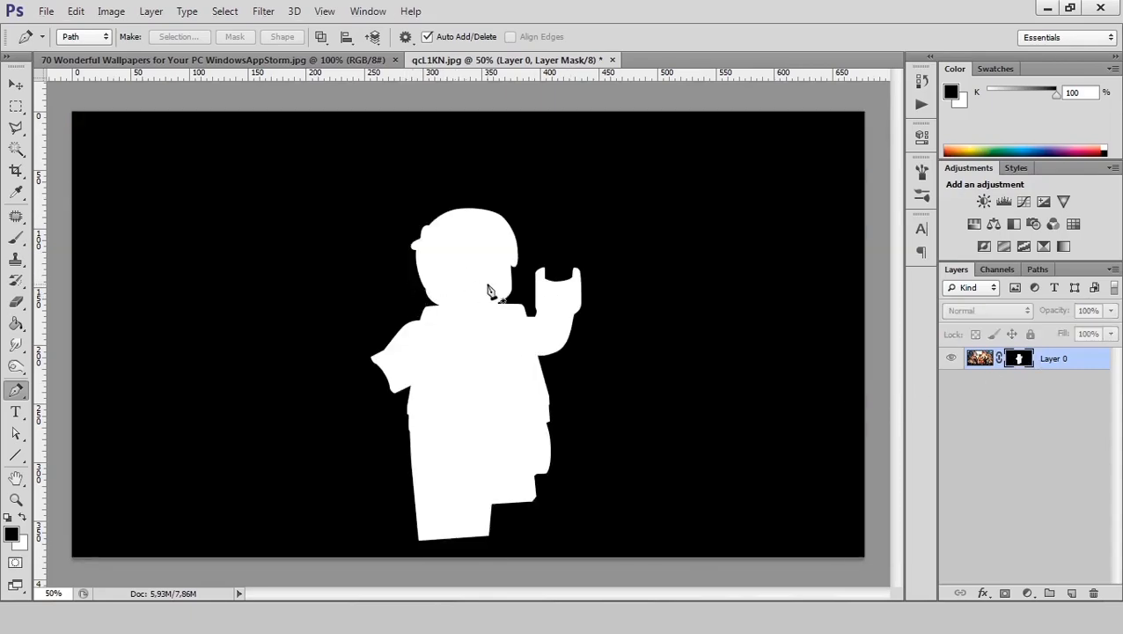
key("ctrl+i")
key("ctrl+i")
key("ctrl+i")
key("ctrl+i")
left_click(1019, 359, "alt")
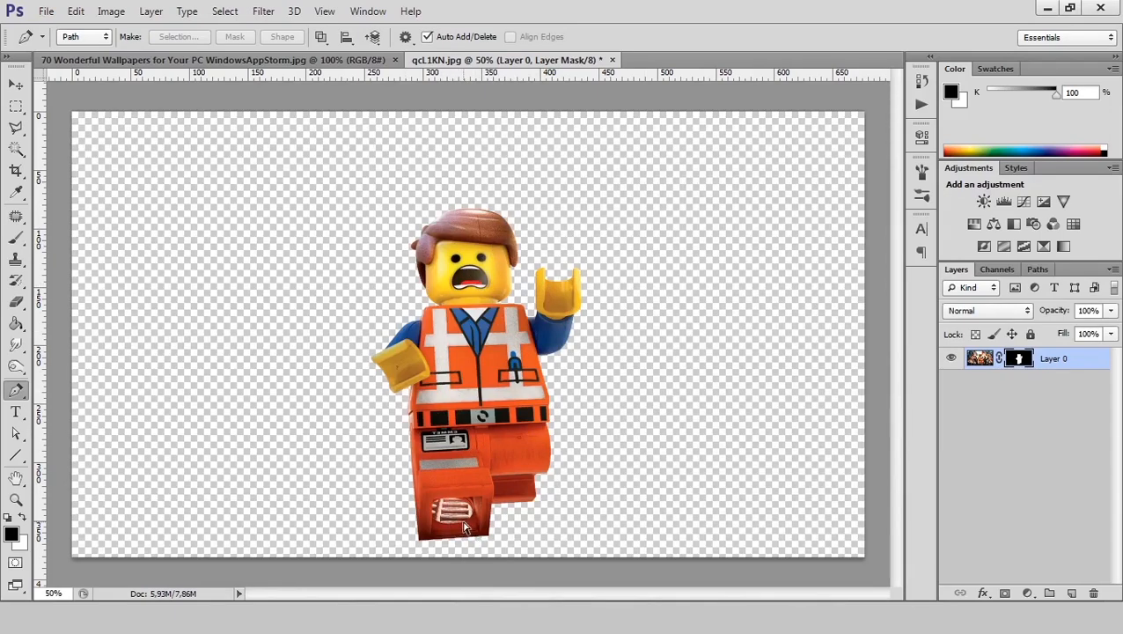
Trace a closed Pen path around the oval opening with the pale studs at the bottom of the figure's front leg
scroll(465, 527, "up", 4)
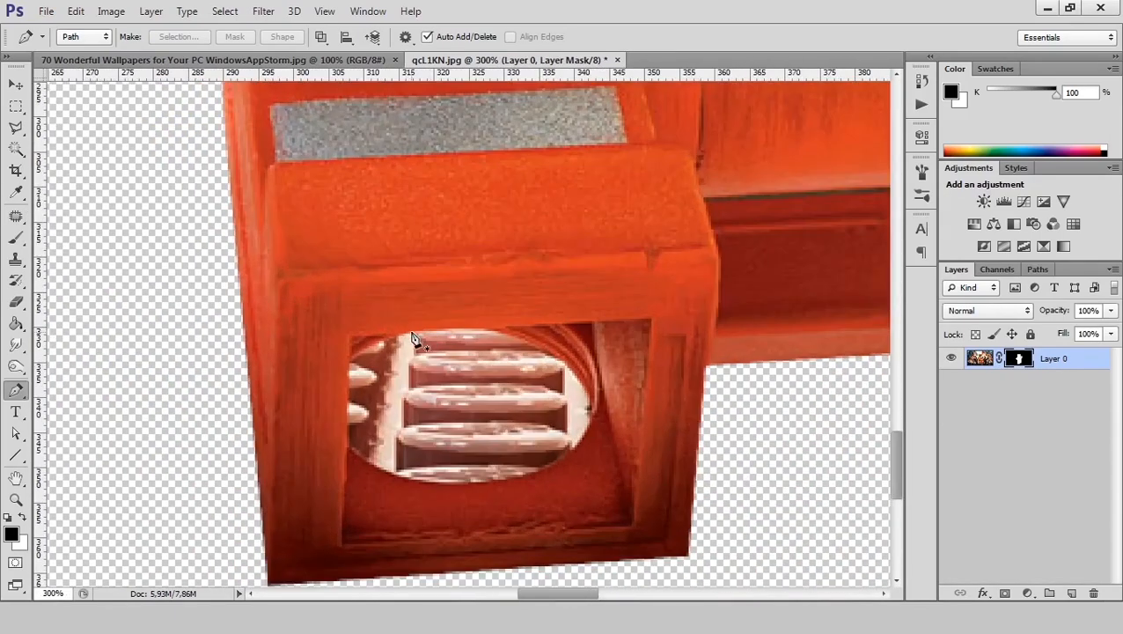
left_click(414, 331)
left_click(483, 328)
left_click_drag(589, 408, 590, 465)
left_click_drag(471, 482, 431, 479)
left_click_drag(347, 445, 305, 408)
left_click(347, 446, "alt")
left_click(348, 397)
left_click(347, 361)
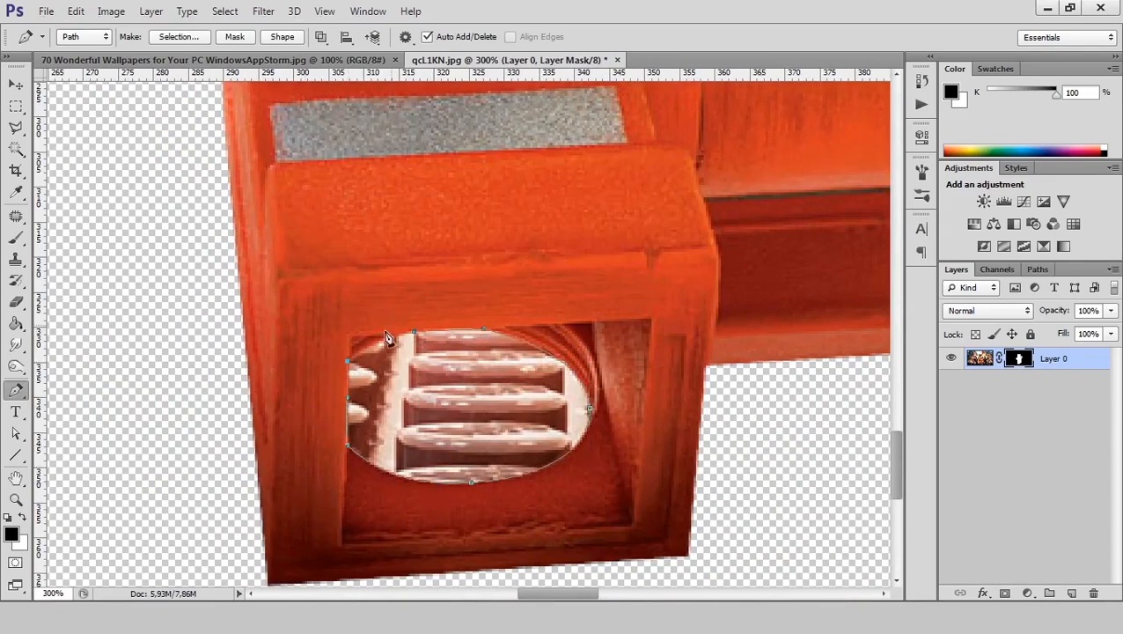
left_click_drag(414, 331, 446, 329)
Convert the oval path into a new anti-aliased selection with a feather radius of 0 pixels
right_click(417, 351)
left_click(467, 405)
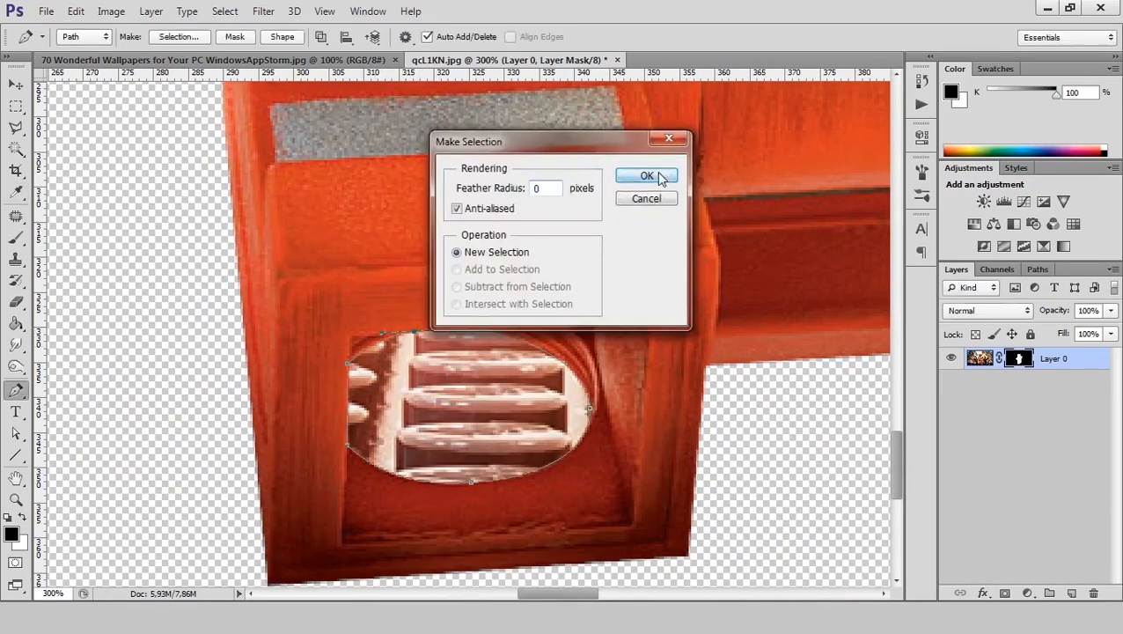
left_click(647, 177)
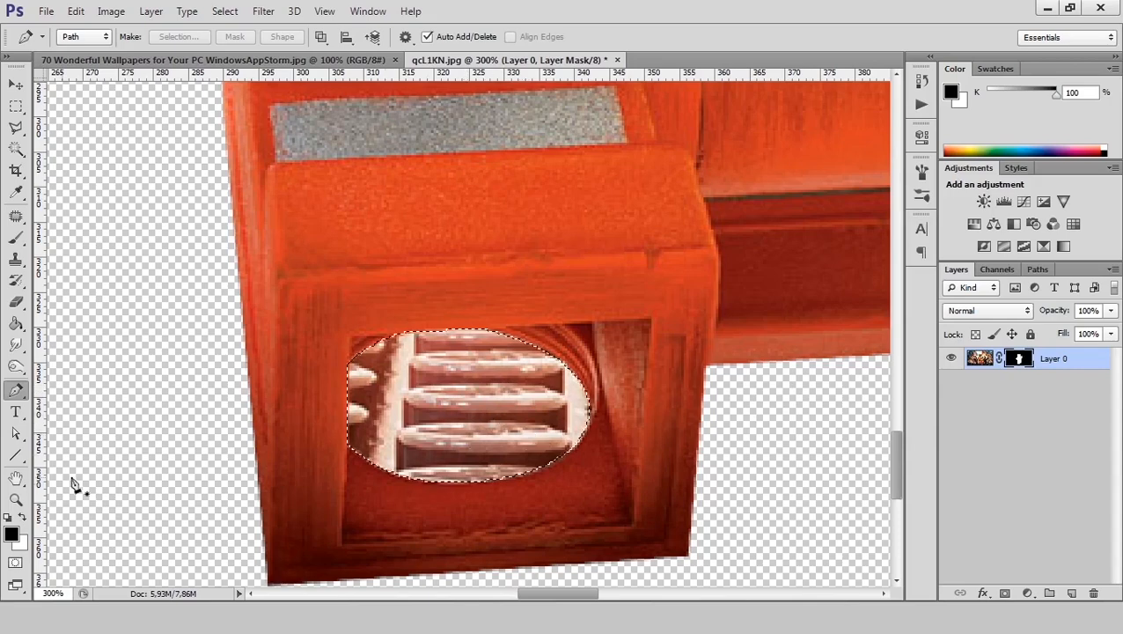
Fill the oval selection with black on Layer 0's mask using the Paint Bucket, and clear the selection
left_click(16, 324)
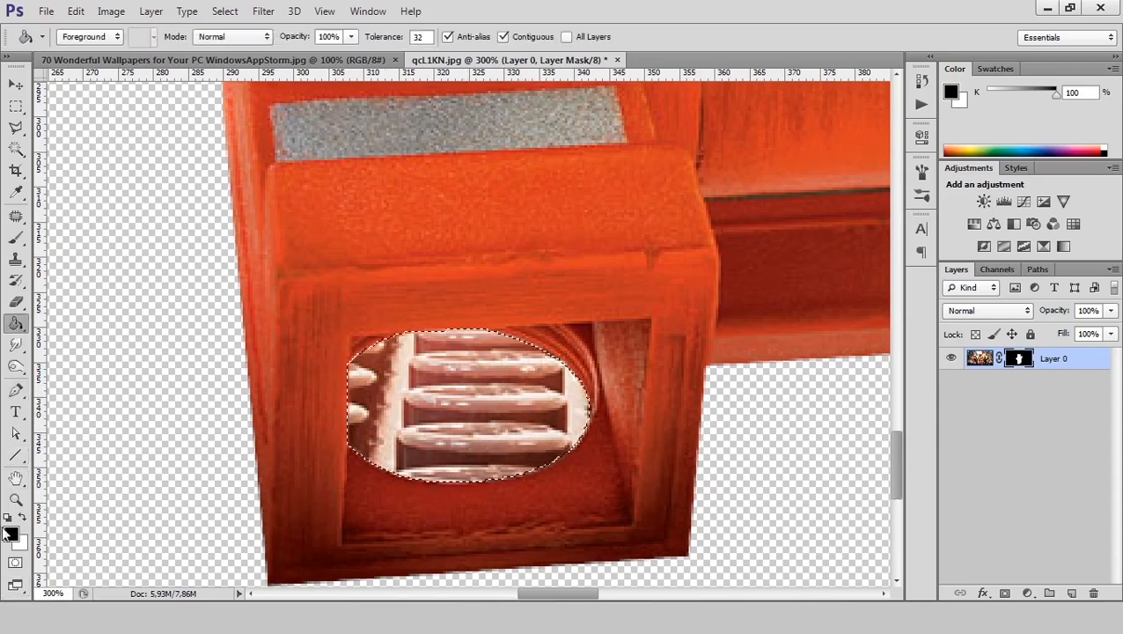
left_click(459, 425)
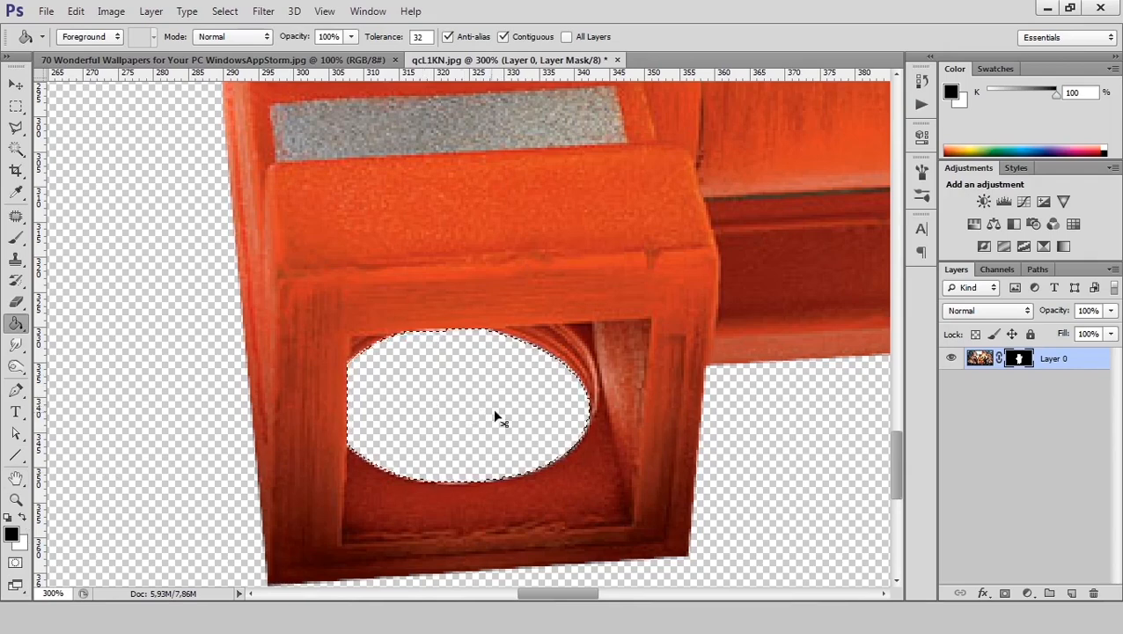
key("ctrl+d")
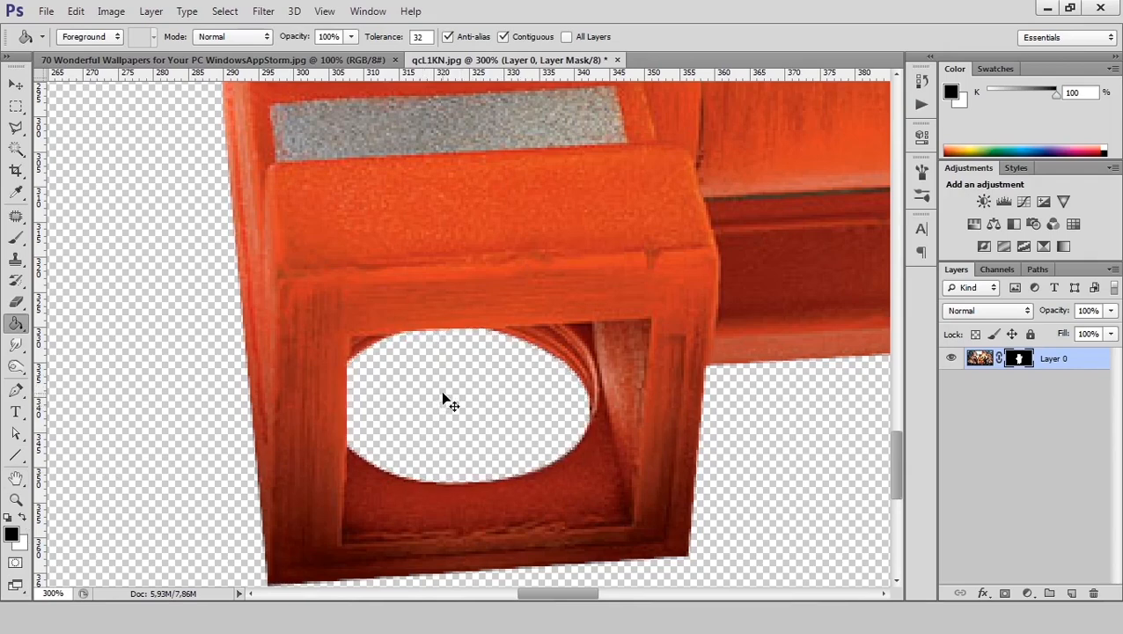
left_click(225, 10)
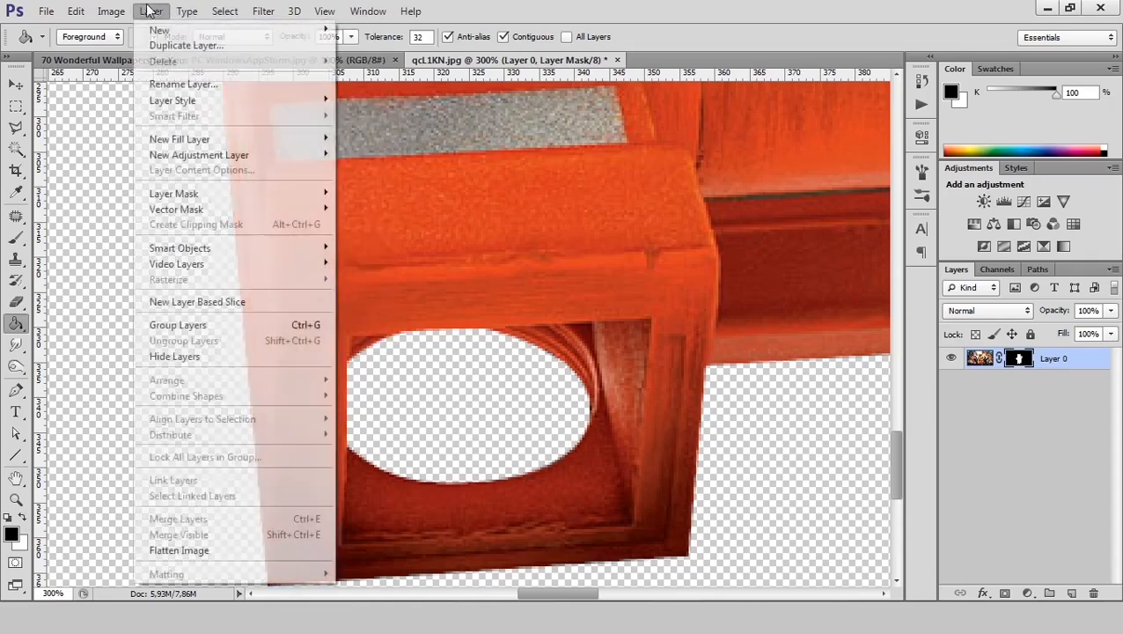
mouse_move(121, 12)
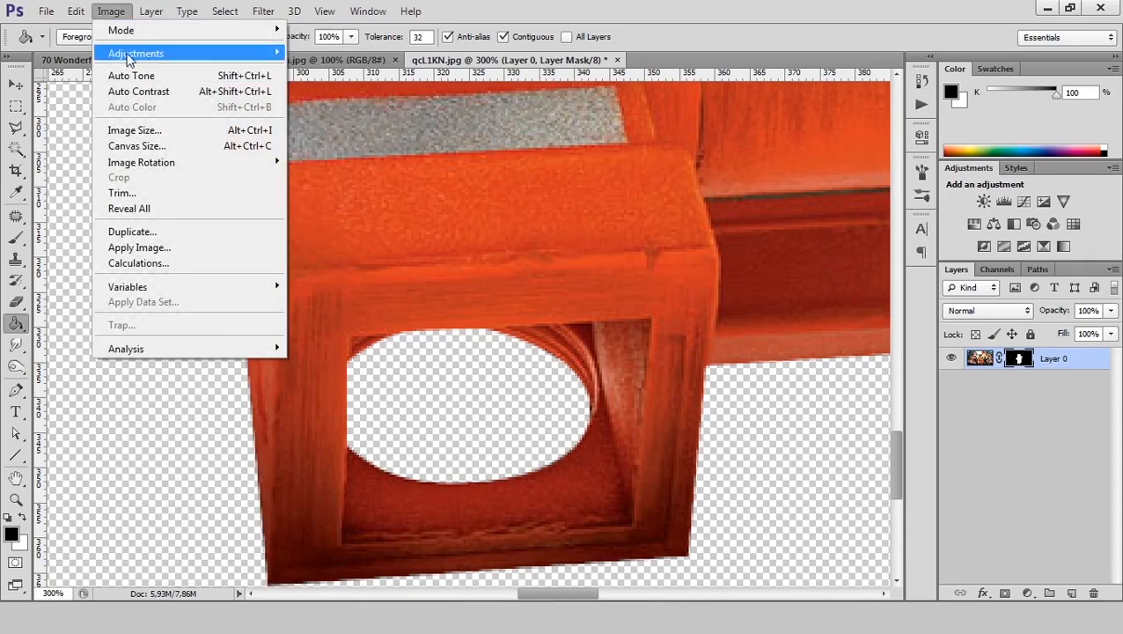
mouse_move(132, 54)
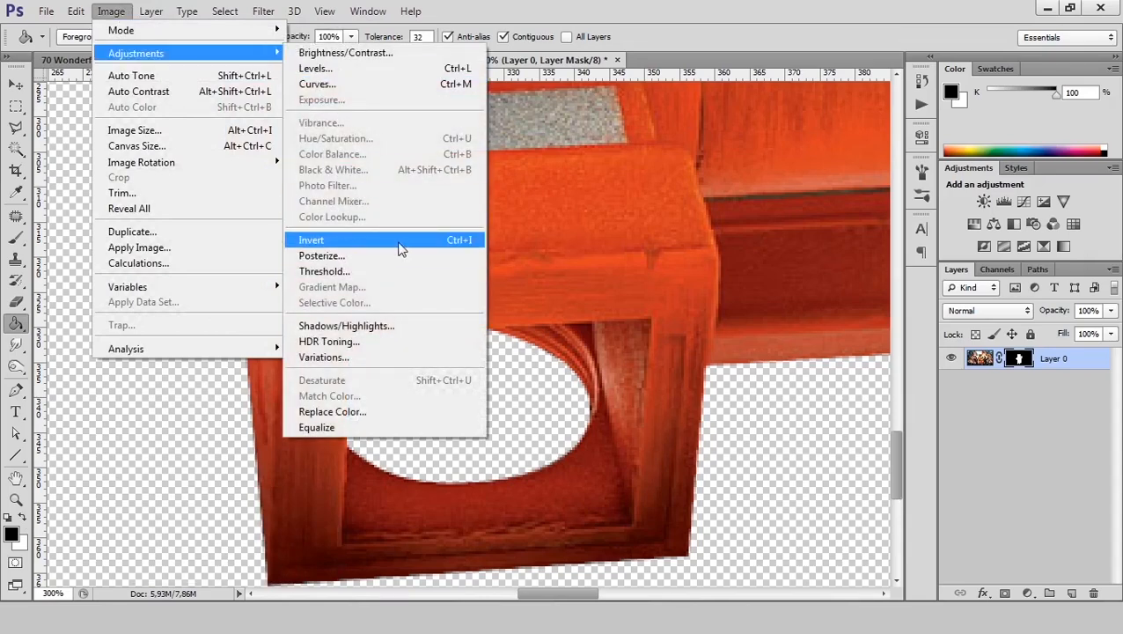
left_click(162, 432)
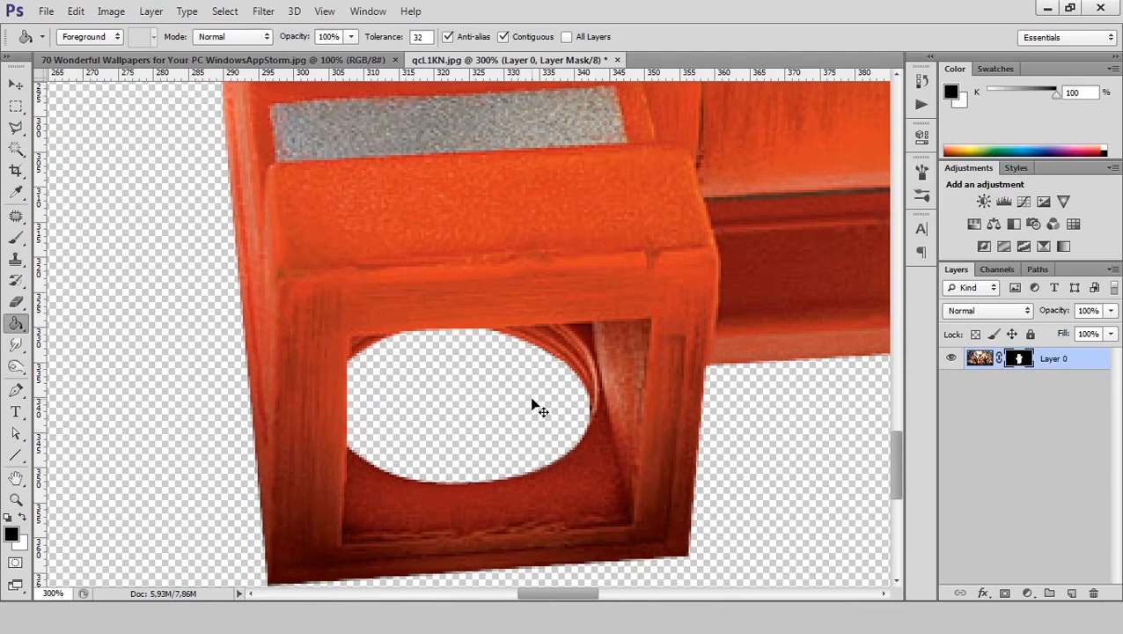
Bring the masked figure's layer into the blue Lego wallpaper document with the Move tool and position it over the background
scroll(535, 400, "up", 1)
key("ctrl+0")
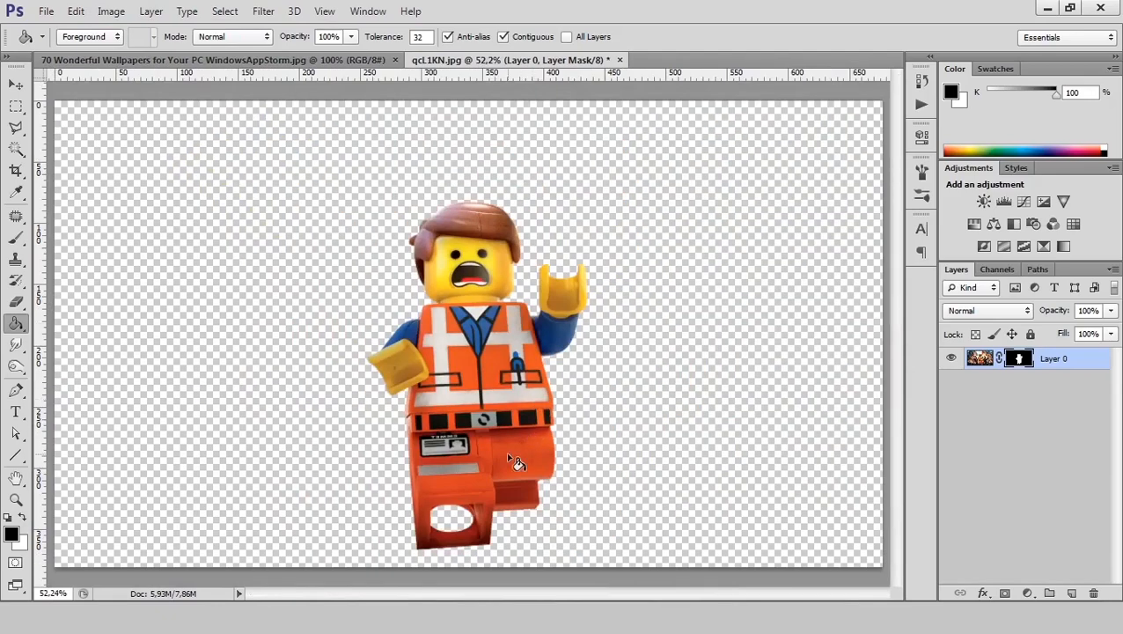
left_click(15, 86)
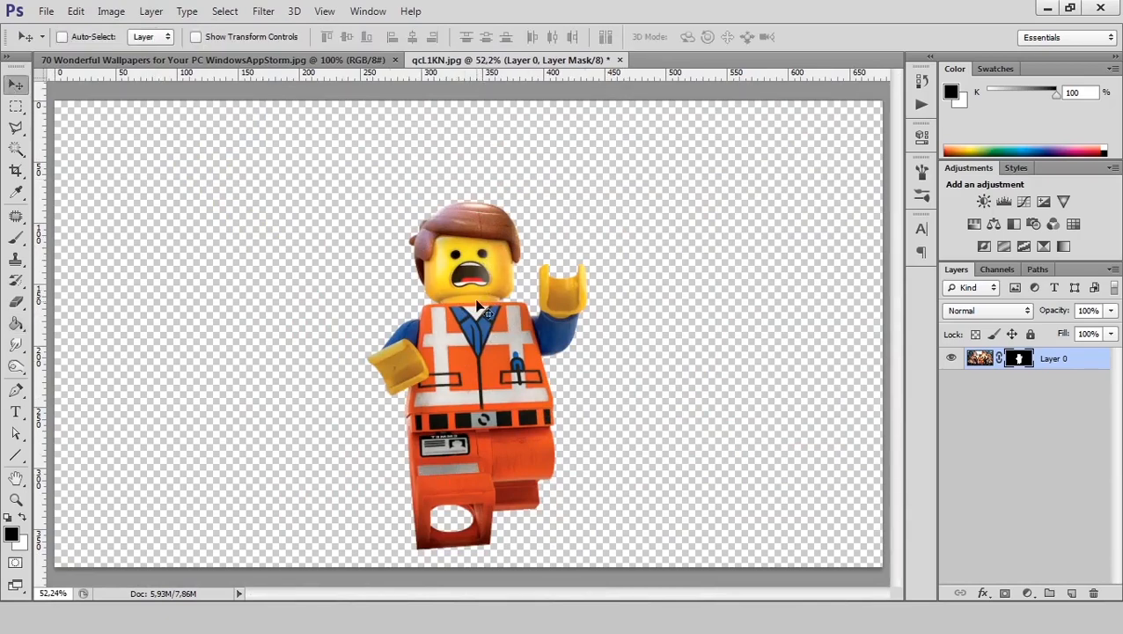
left_click(325, 63)
left_click(522, 58)
left_click_drag(481, 333, 370, 181)
left_click_drag(469, 344, 464, 374)
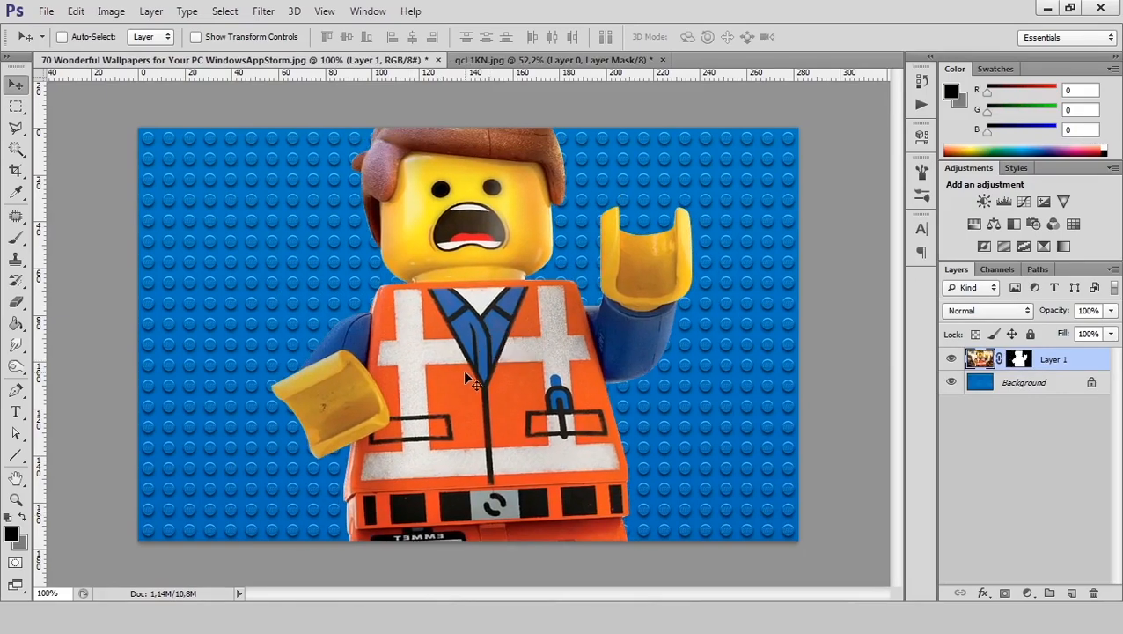
Try scaling the figure's layer without keeping its proportions in Free Transform, and discard the transformation
key("ctrl+minus")
key("ctrl+minus")
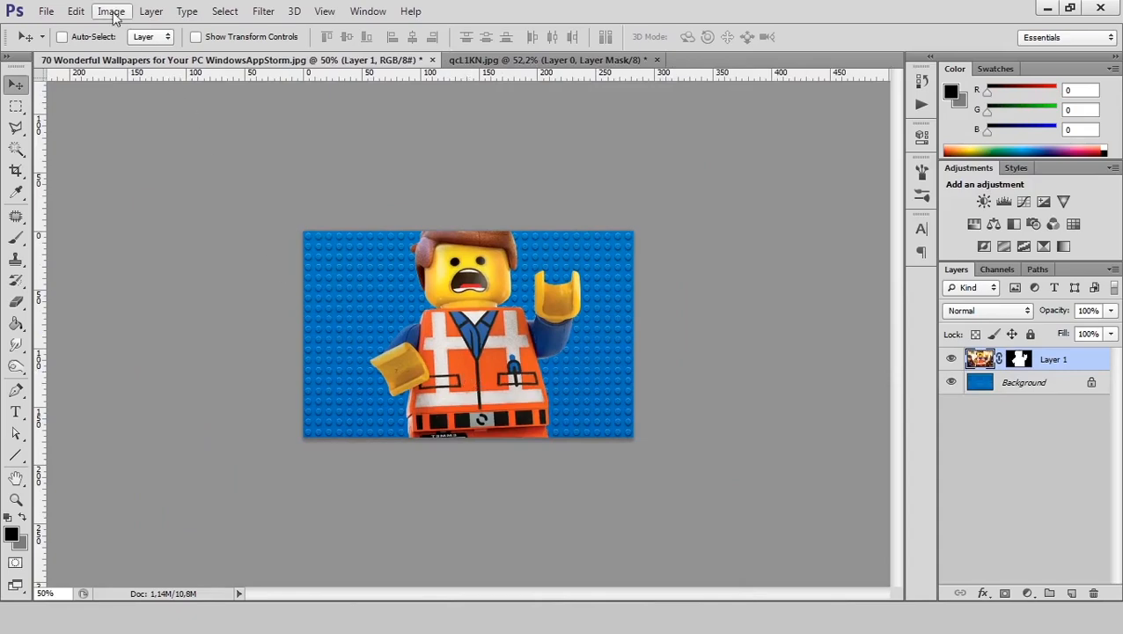
left_click(76, 10)
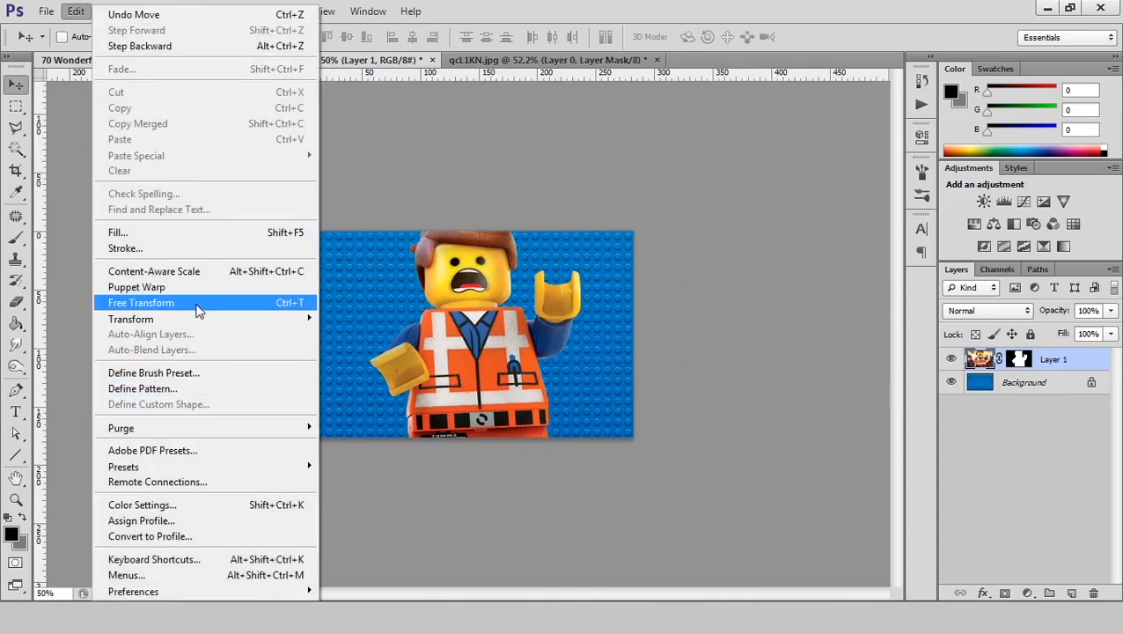
left_click(588, 3)
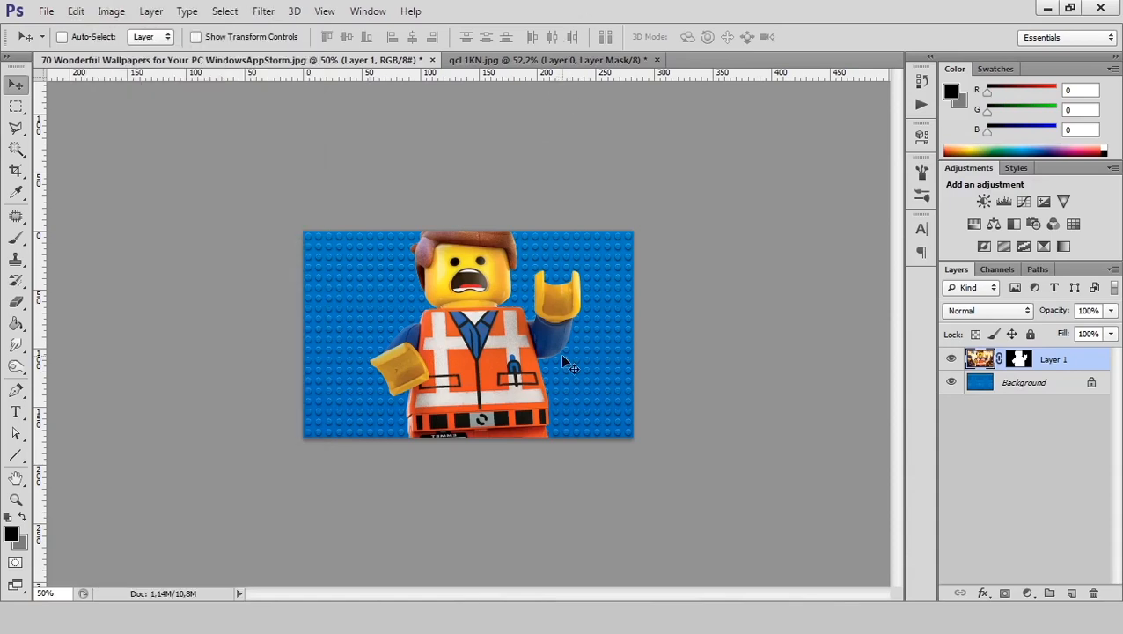
key("ctrl+t")
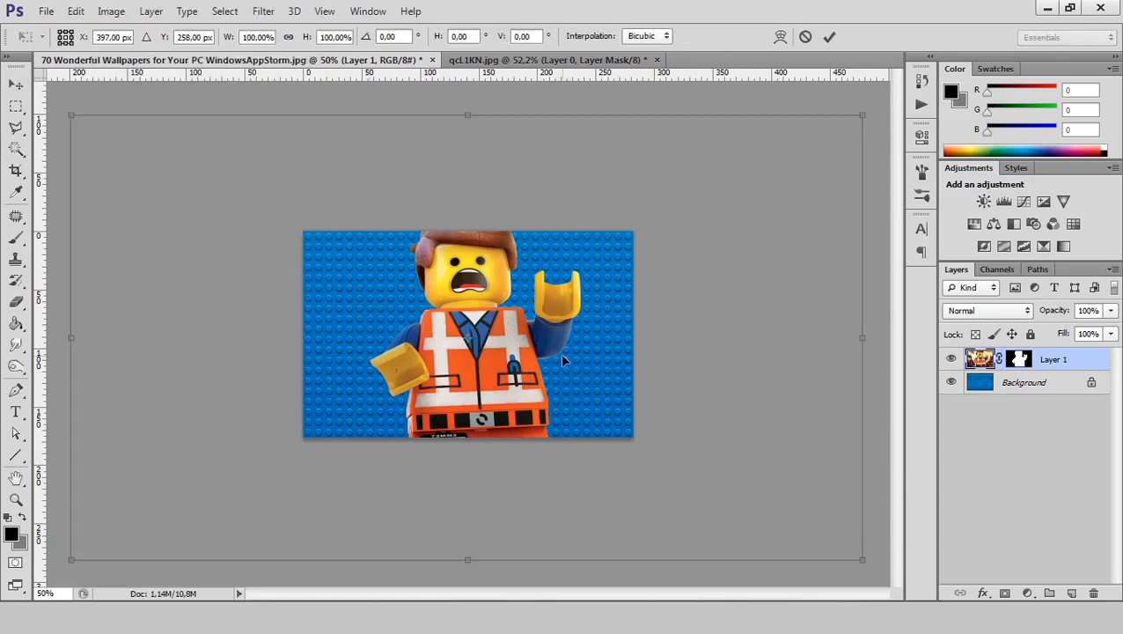
key("ctrl+minus")
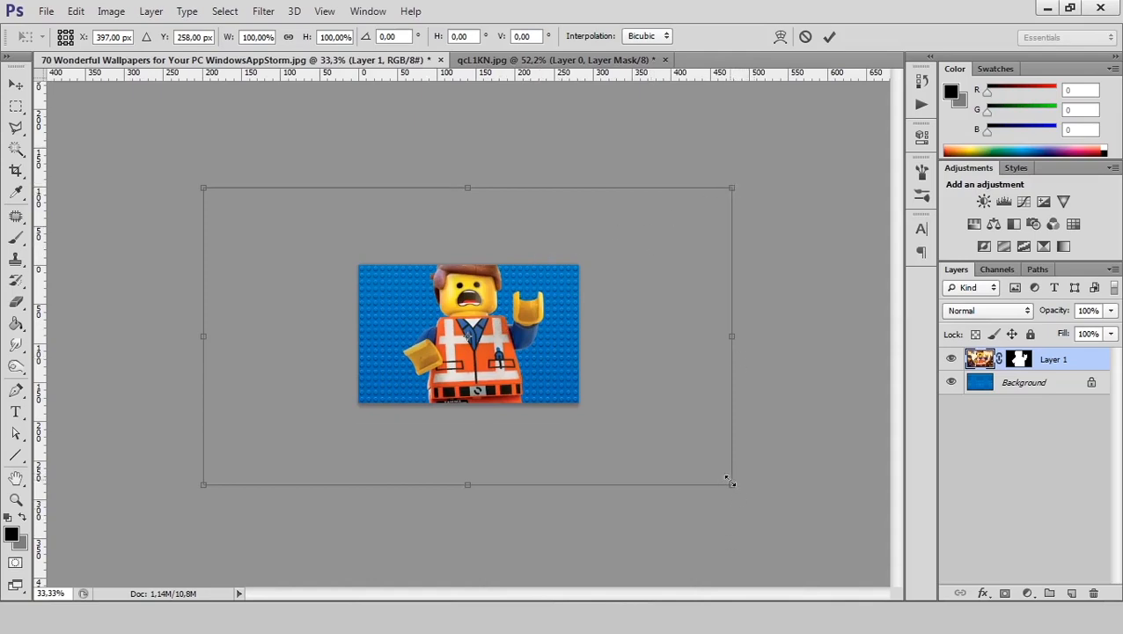
left_click_drag(735, 186, 656, 221)
left_click_drag(206, 223, 403, 295)
key("ctrl+z")
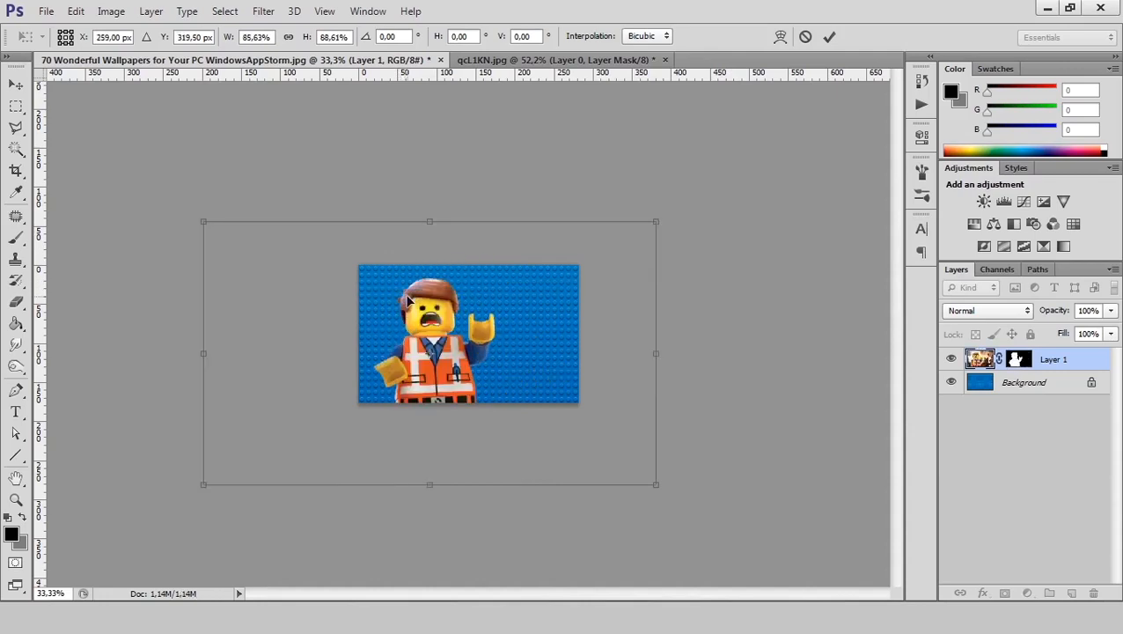
key("ctrl+z")
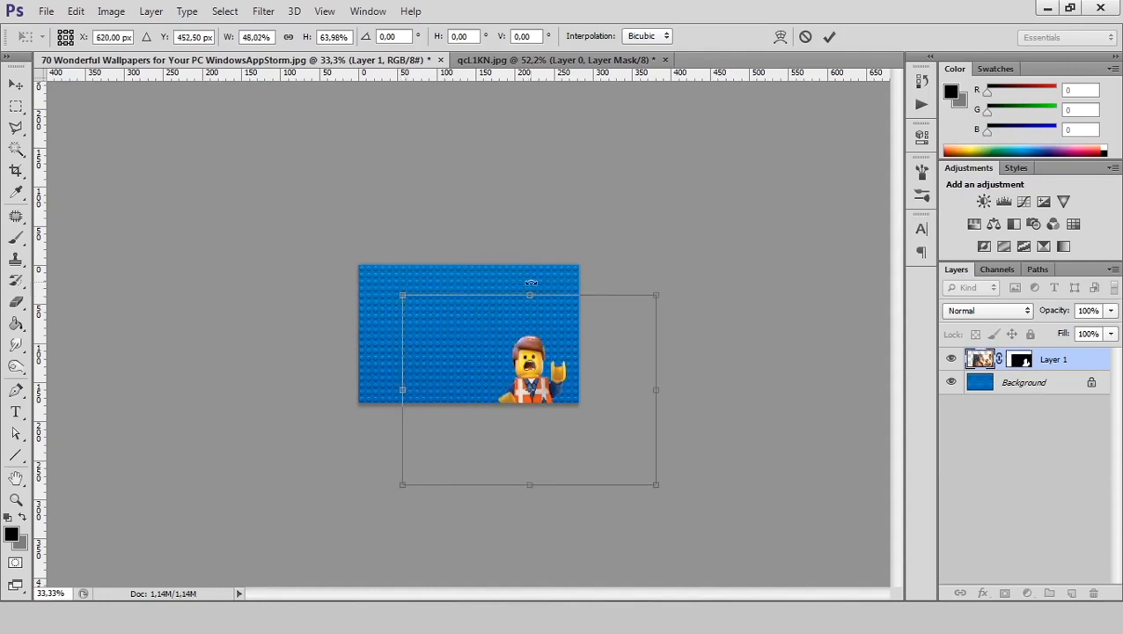
key("Return")
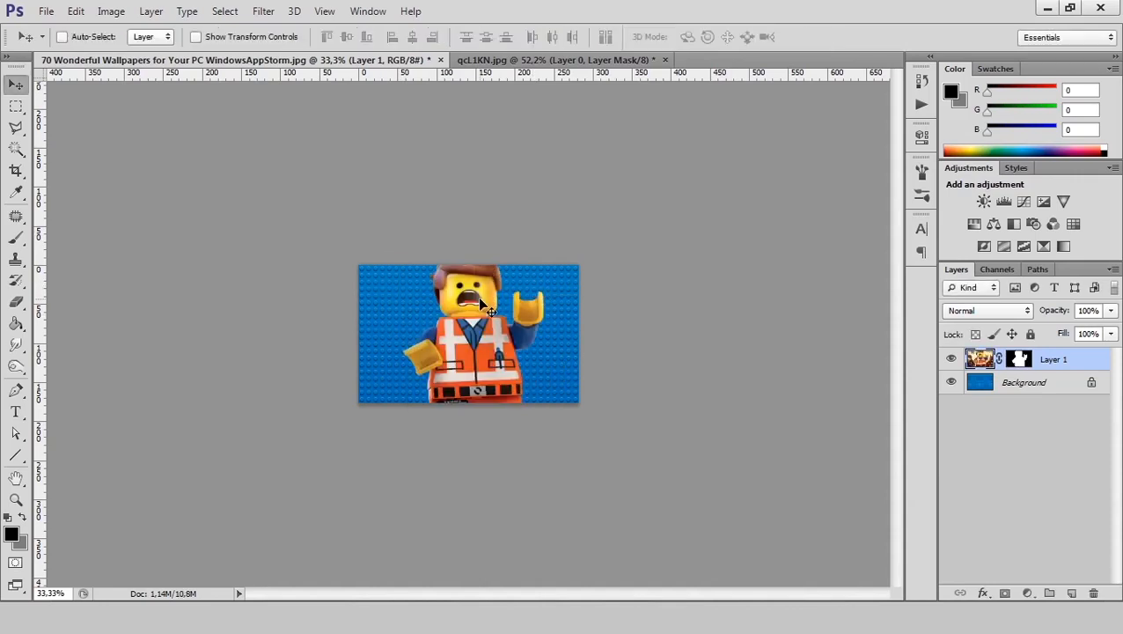
Scale the figure's layer proportionally to about 39.6% with Free Transform and place it near the middle of the wallpaper
key("ctrl+t")
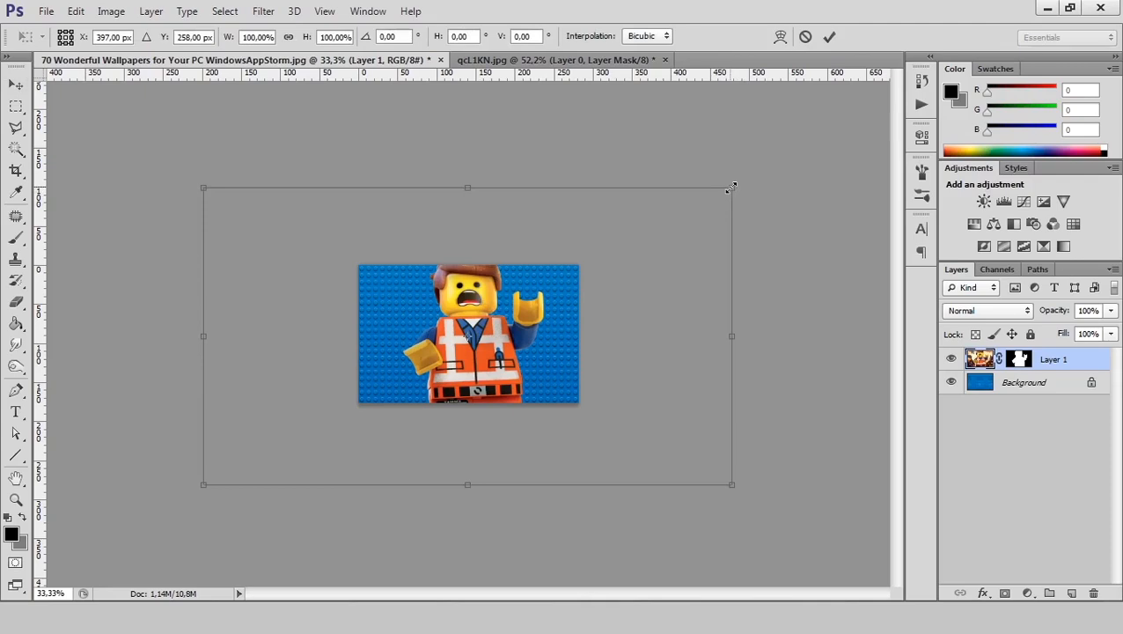
left_click_drag(730, 187, 406, 370)
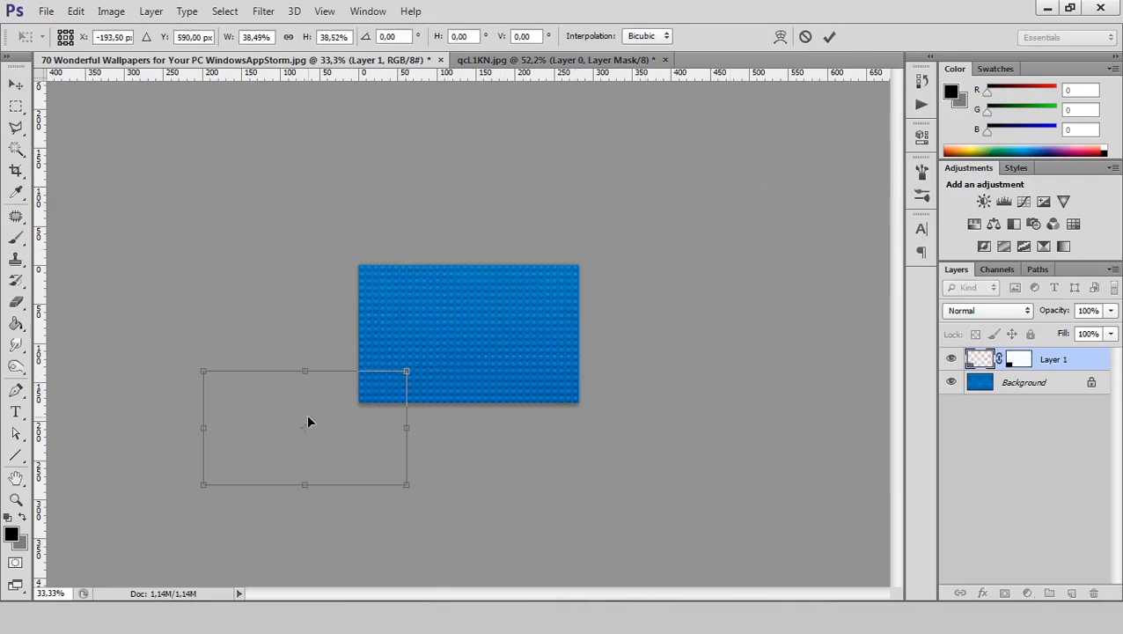
left_click_drag(307, 422, 462, 327)
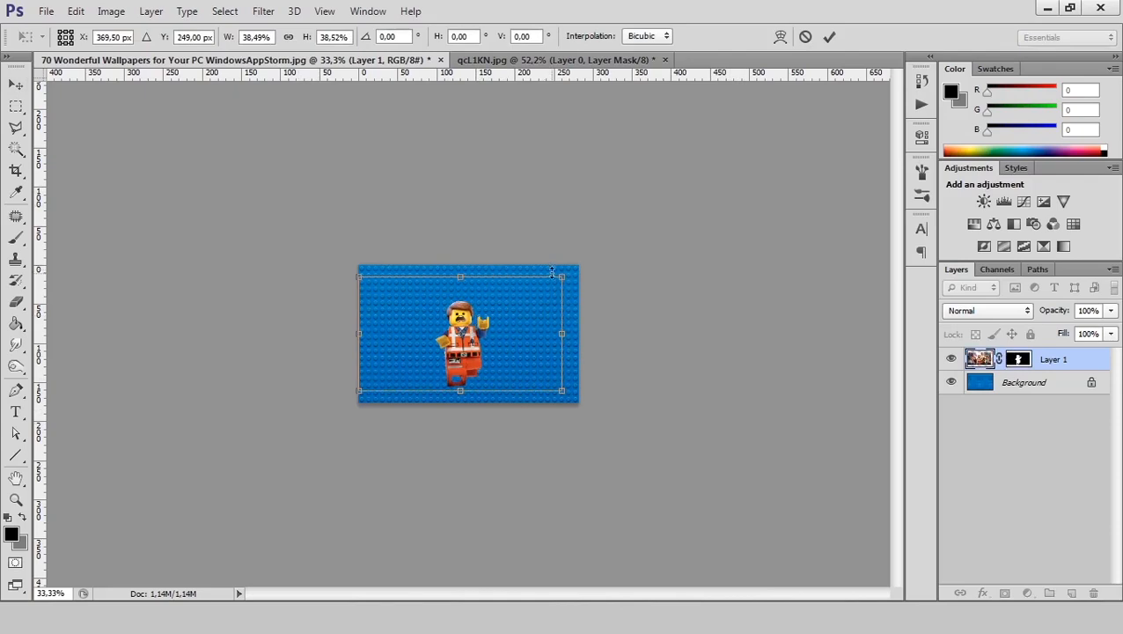
mouse_move(563, 278)
left_mouse_down()
mouse_move(583, 221)
mouse_move(571, 266)
left_mouse_up()
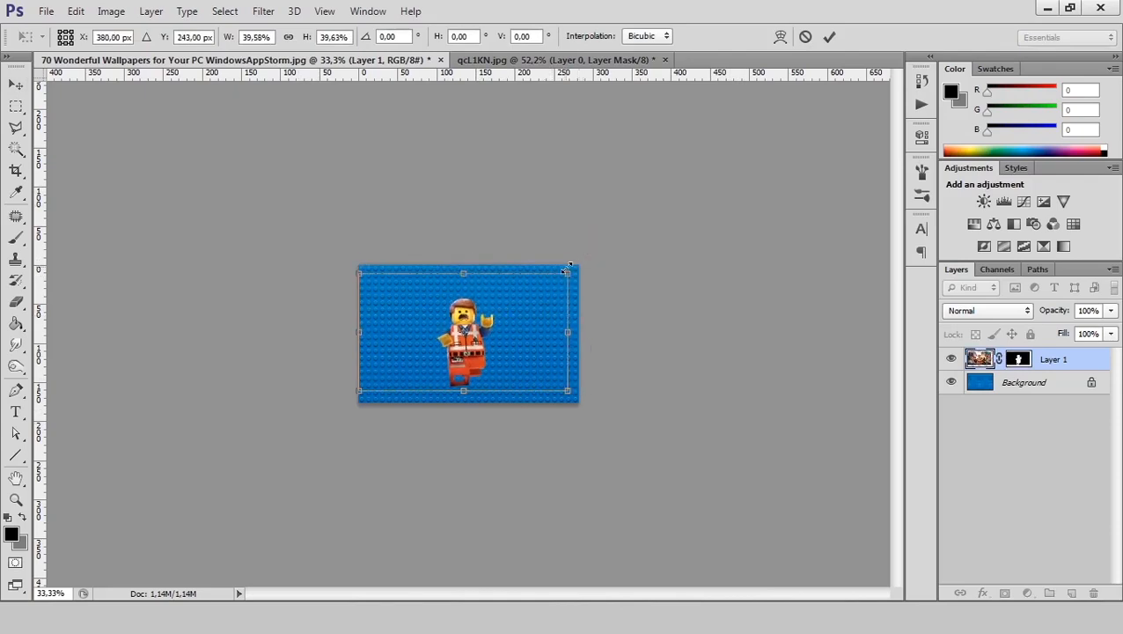
Rotate the figure slightly clockwise, apply the transformation, and shift the figure slightly down and to the right
key("ctrl+plus")
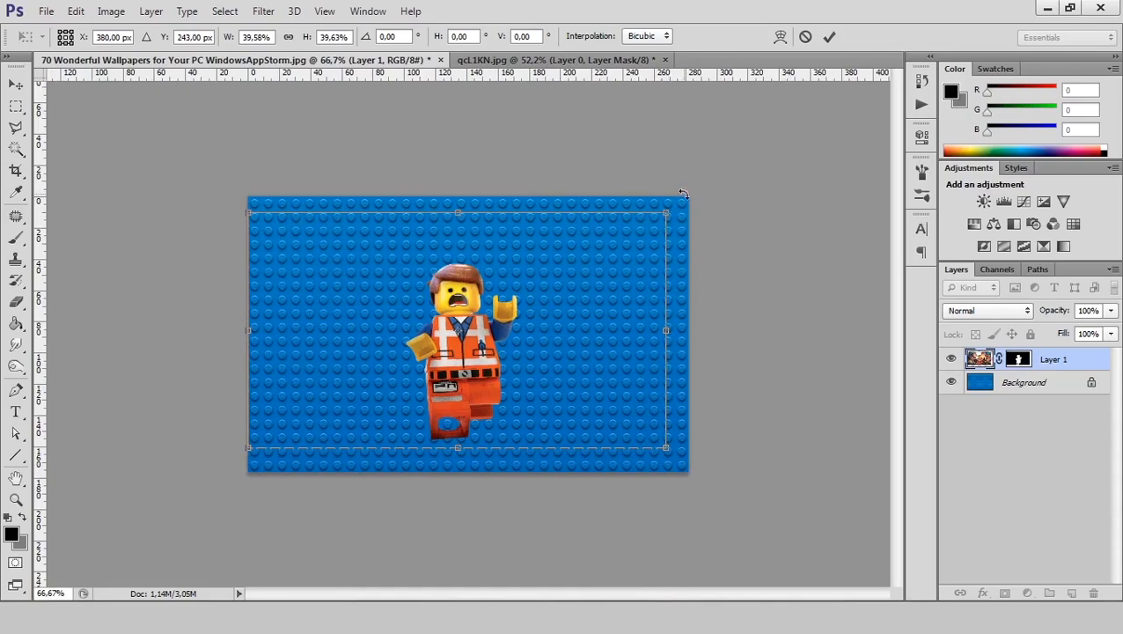
left_click_drag(684, 191, 648, 241)
key("Return")
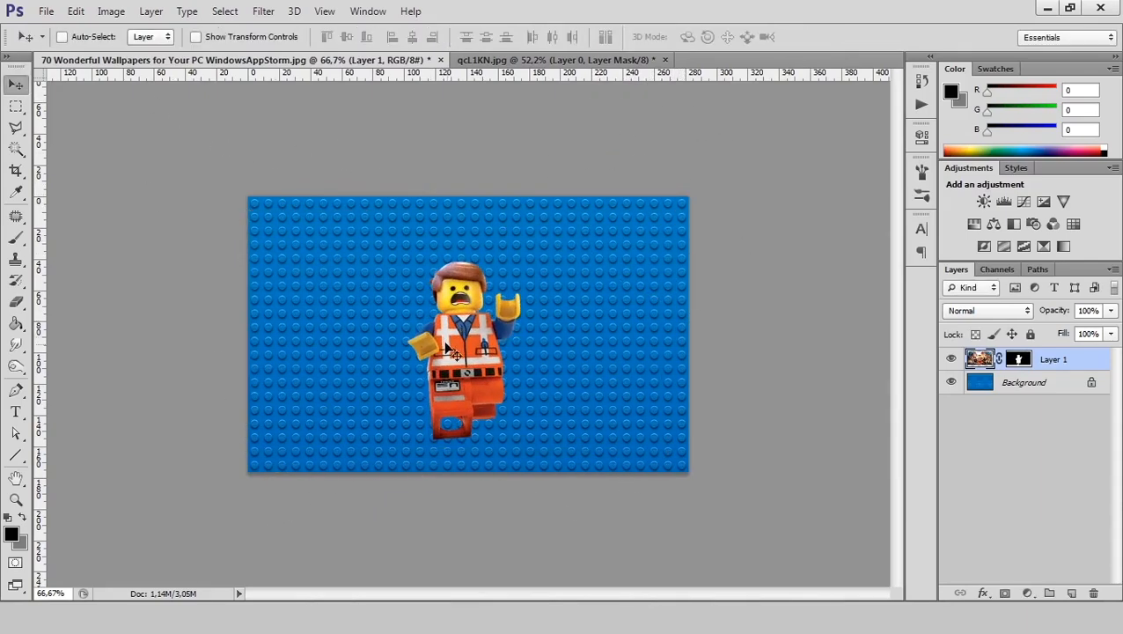
mouse_move(445, 343)
left_mouse_down()
mouse_move(480, 312)
mouse_move(467, 343)
mouse_move(330, 383)
mouse_move(524, 321)
mouse_move(459, 368)
mouse_move(456, 346)
left_mouse_up()
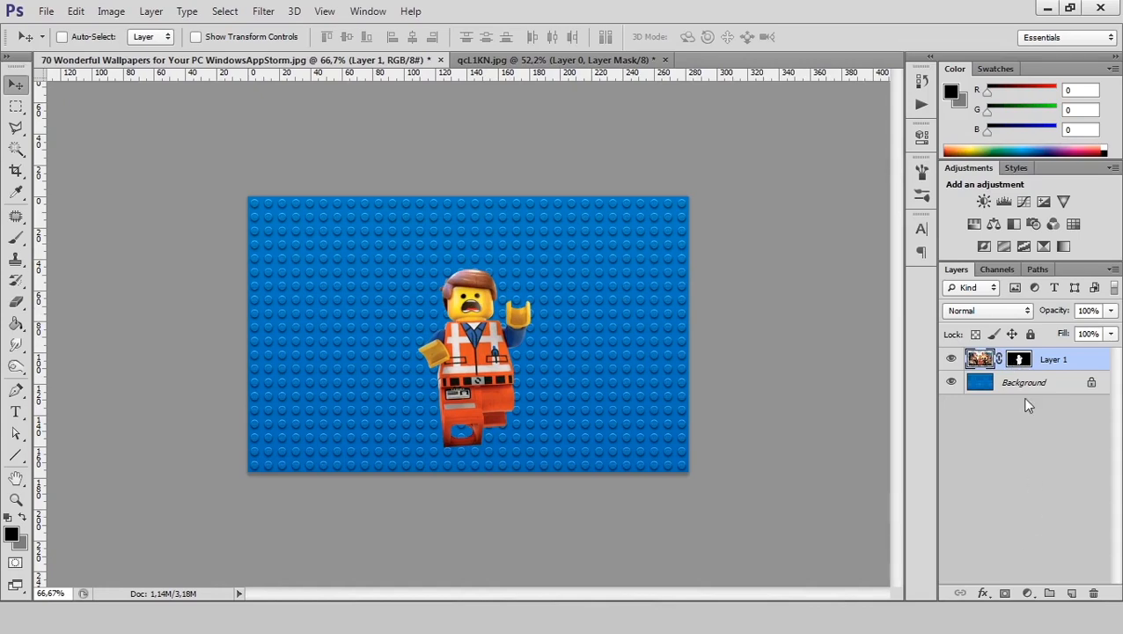
Target Layer 1's layer mask instead of its image
left_click(1018, 359)
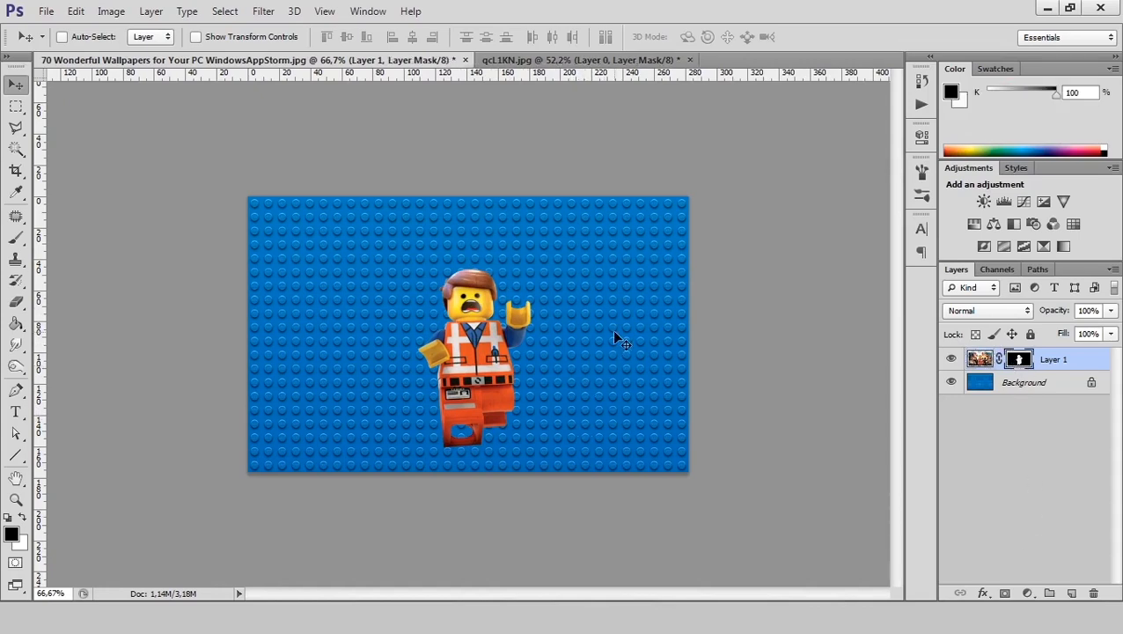